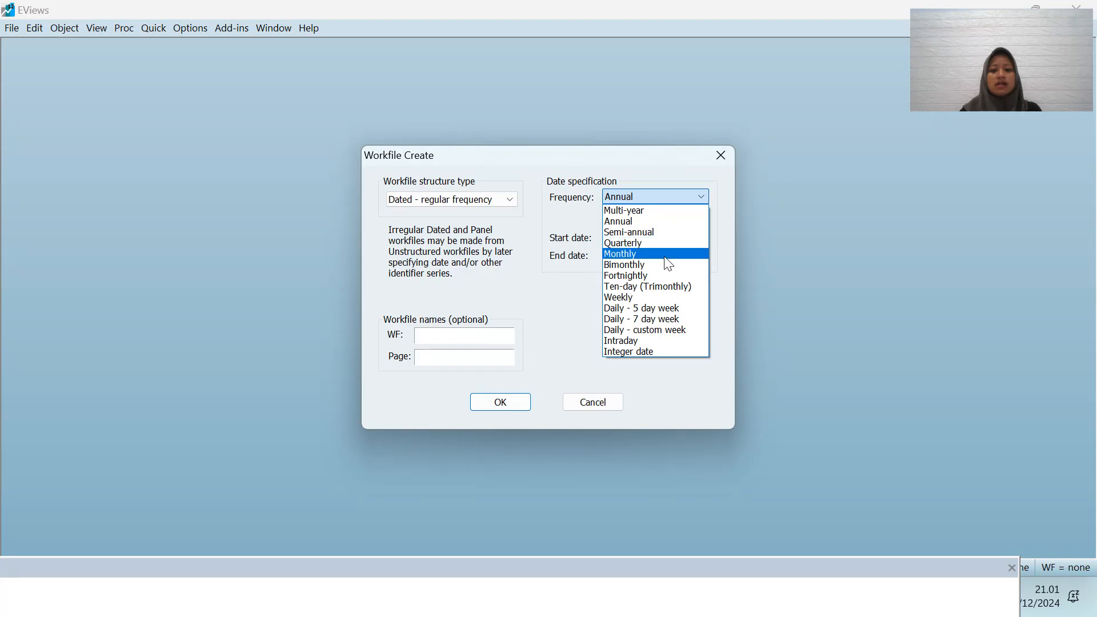
# Create a dated regular-frequency workfile with monthly data starting in 2019 and ending in 2023.
pyautogui.click(669, 264)
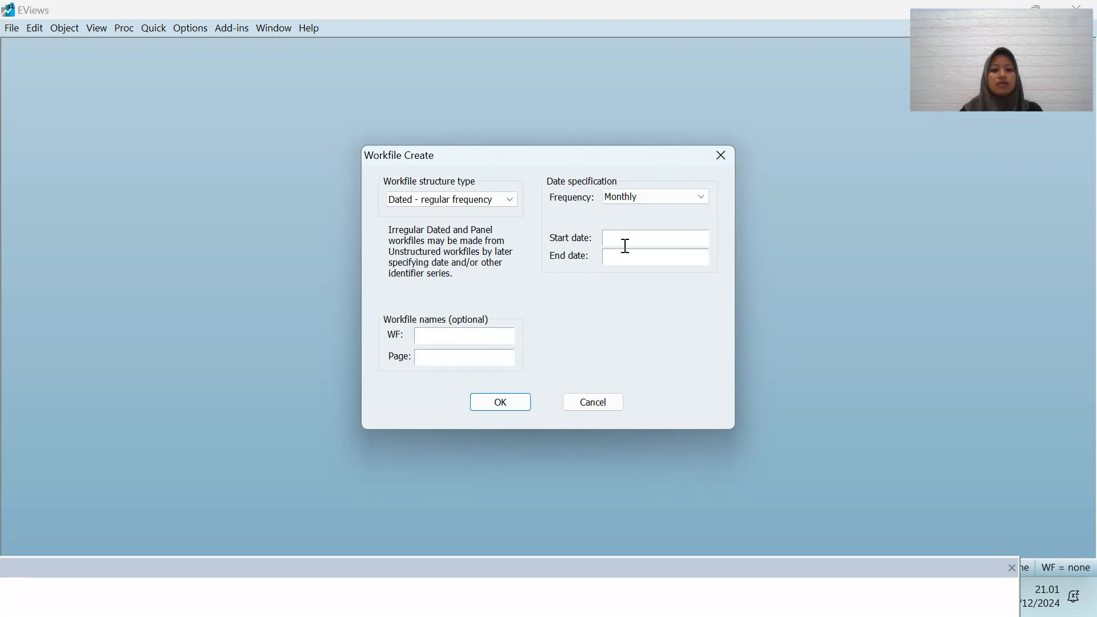
pyautogui.write('2019')
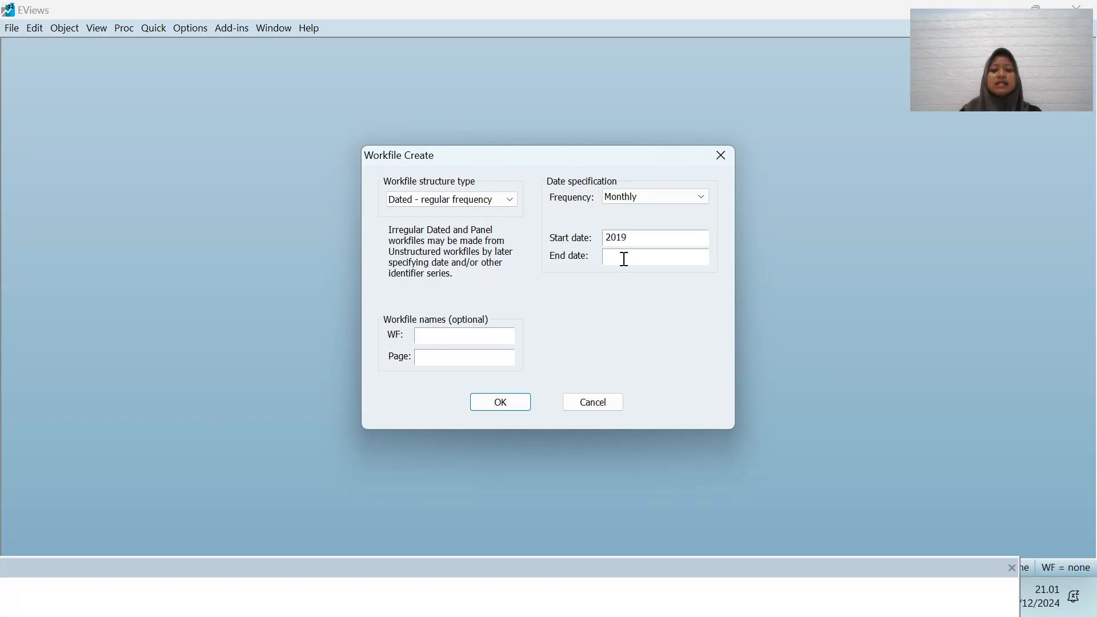
pyautogui.write('2023')
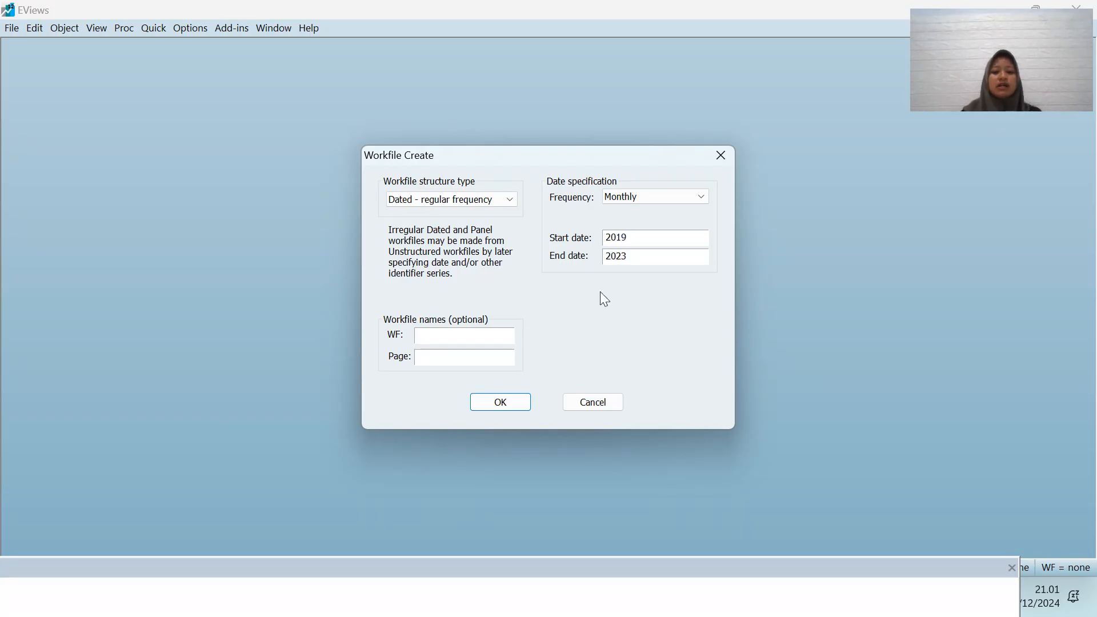
pyautogui.click(509, 397)
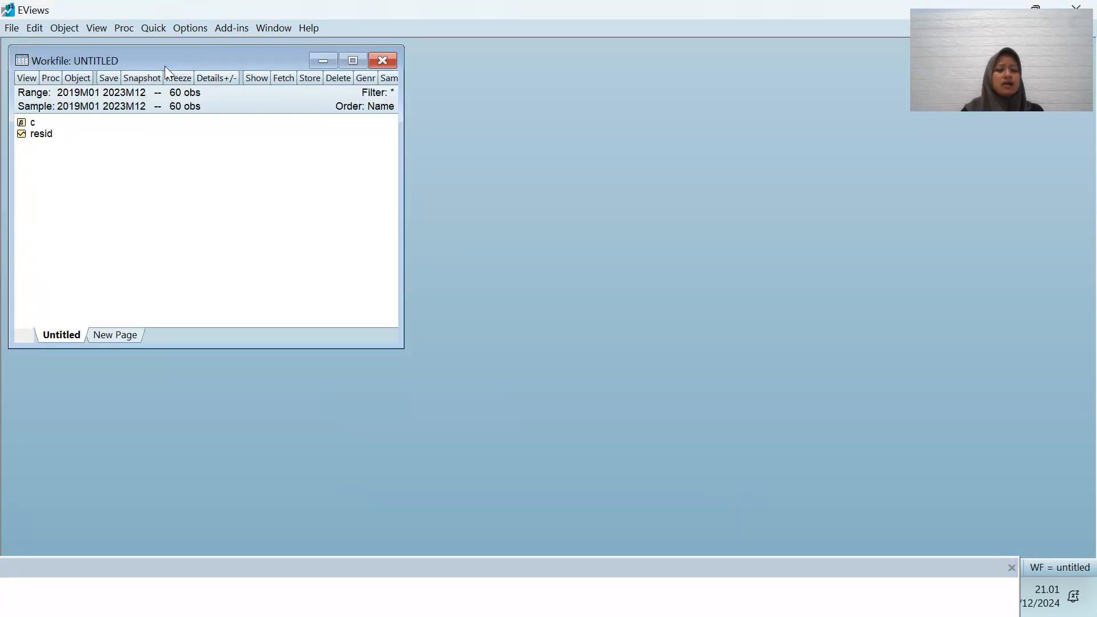
# Open an empty group beside the workfile window and paste the copied ROA, NPF and FDR data with their header row.
pyautogui.click(154, 30)
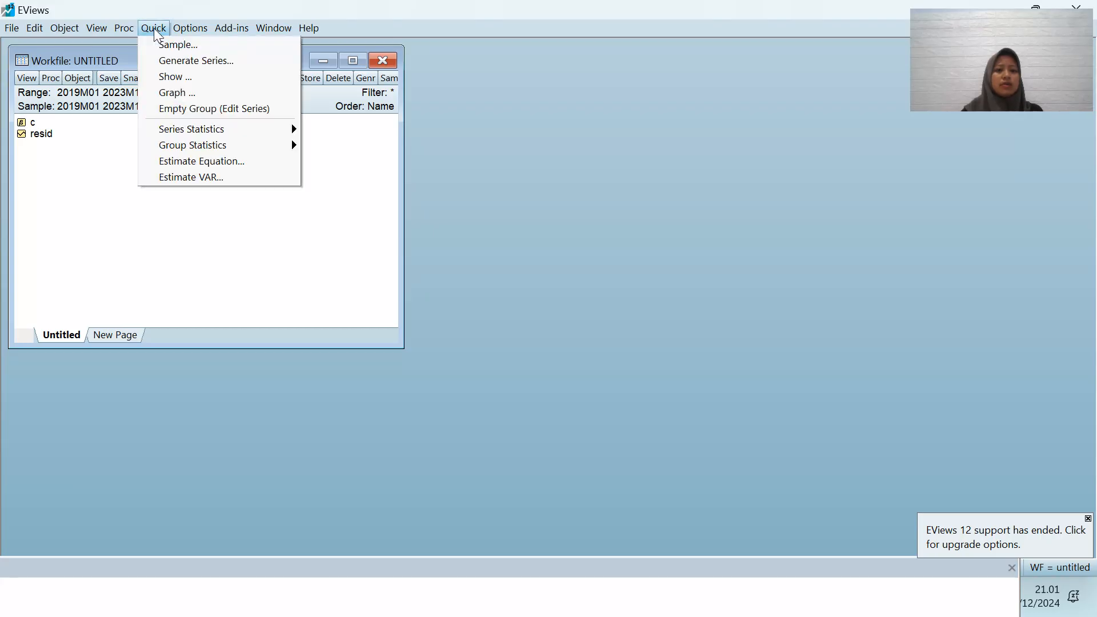
pyautogui.click(185, 114)
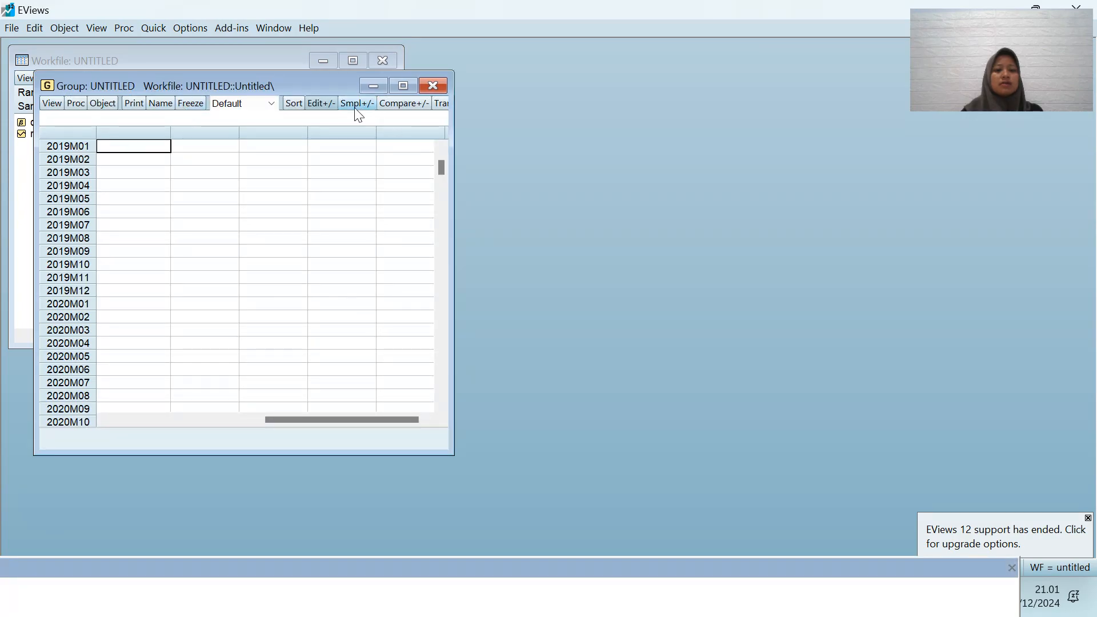
pyautogui.moveTo(294, 87); pyautogui.dragTo(665, 56)
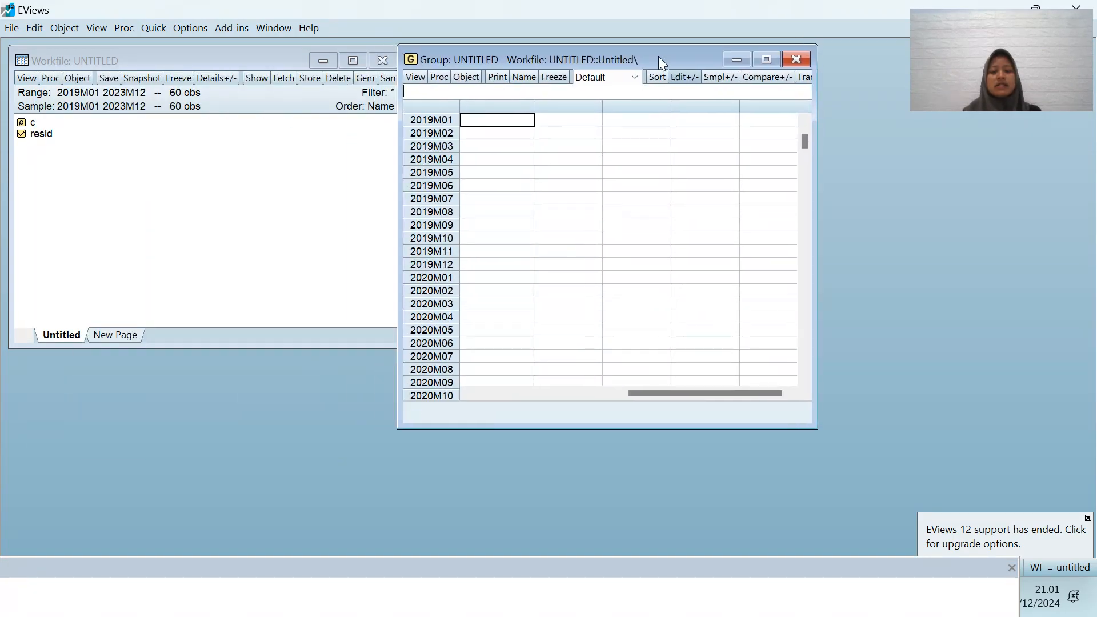
pyautogui.click(803, 124)
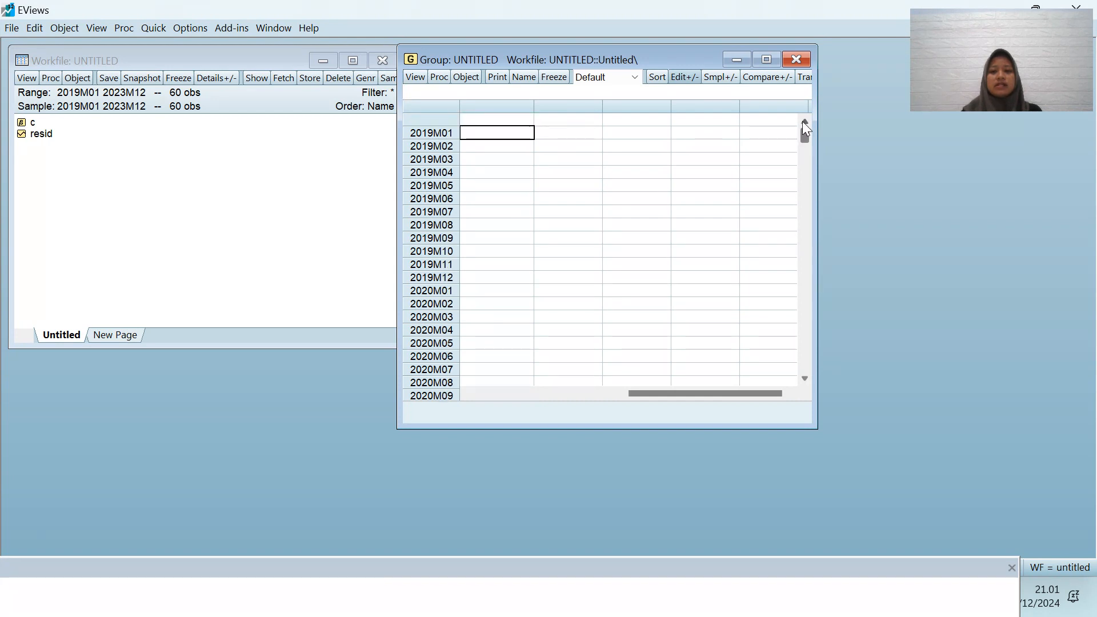
pyautogui.click(513, 120)
pyautogui.hotkey('ctrl', 'v')
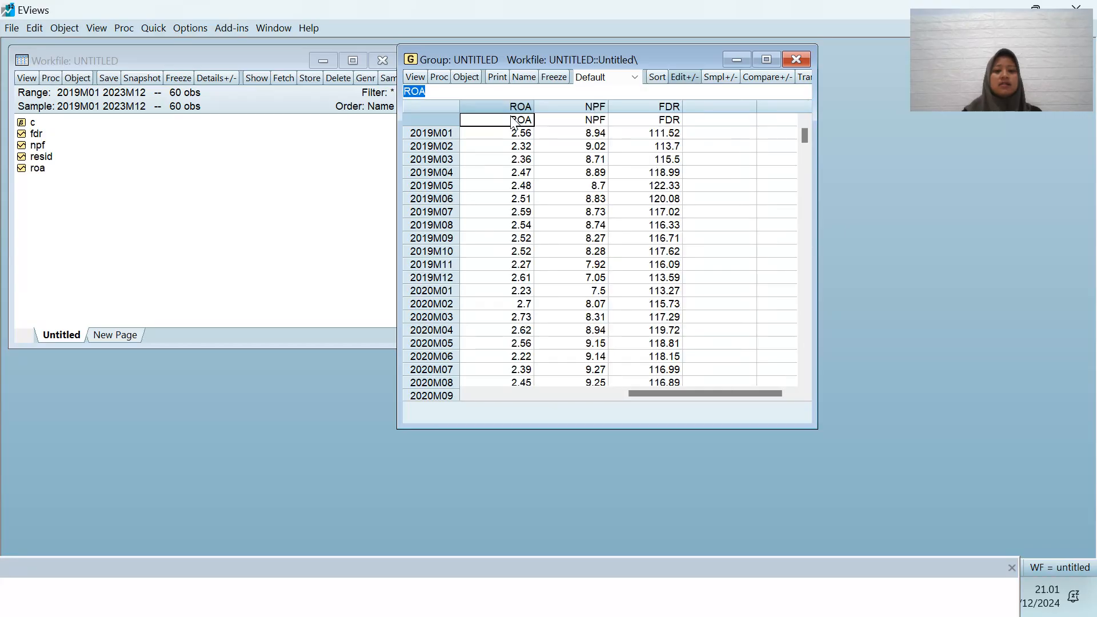
# Show the group's descriptive statistics for the common sample.
pyautogui.click(416, 78)
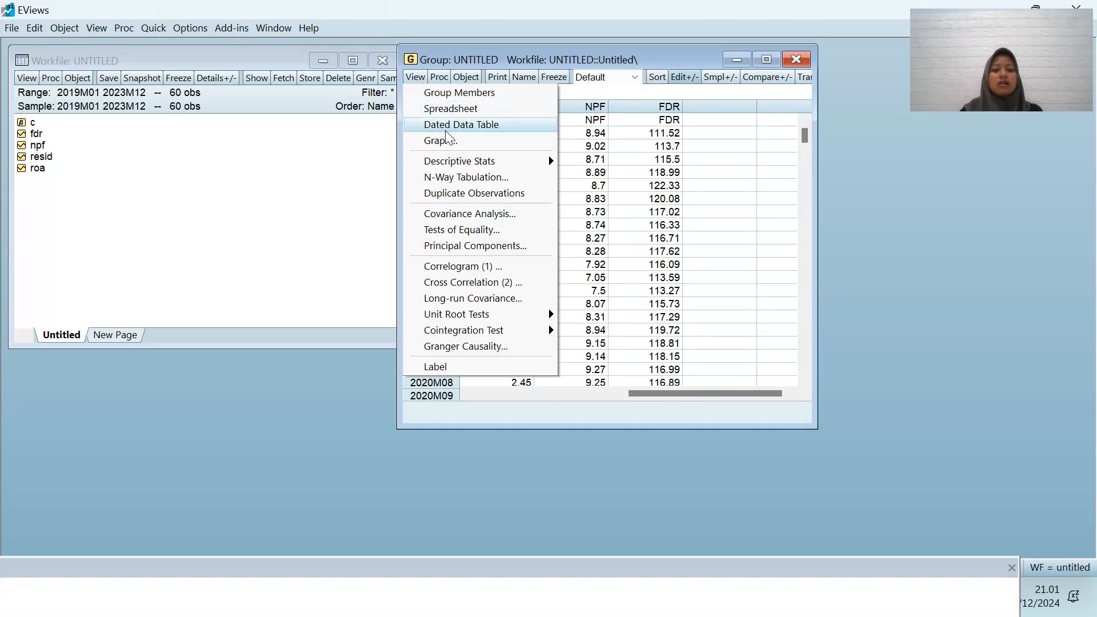
pyautogui.moveTo(462, 163)
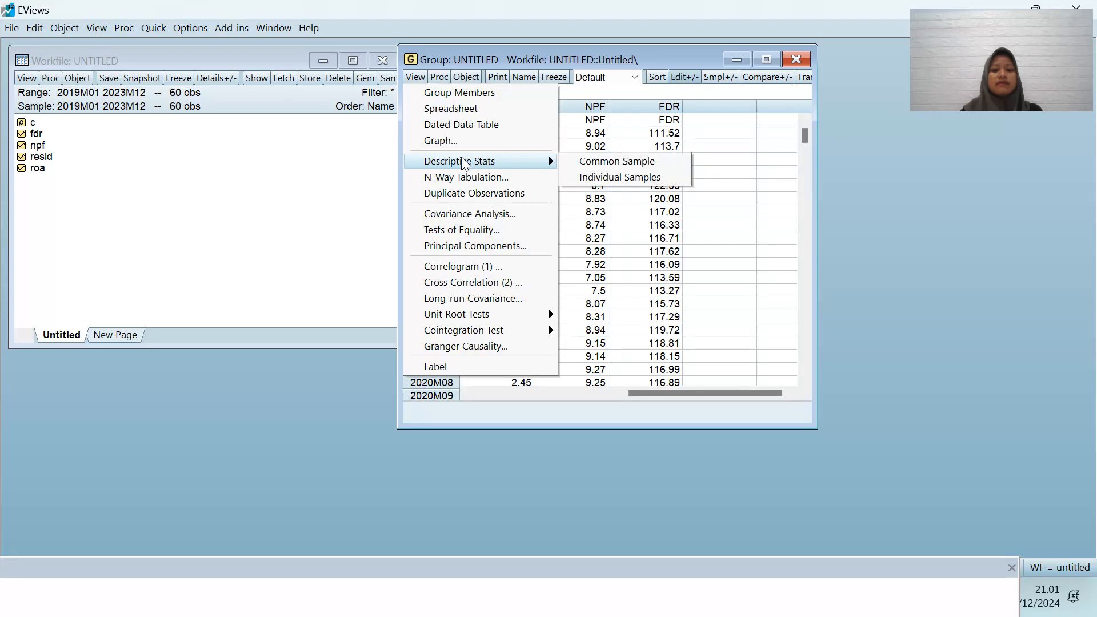
pyautogui.click(585, 163)
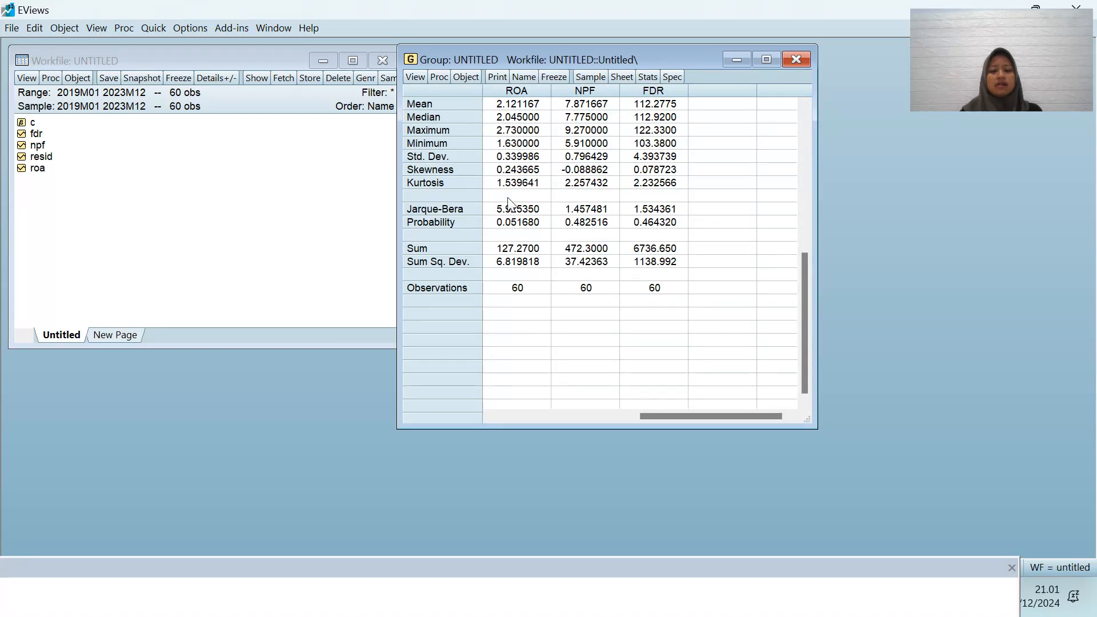
# Freeze the descriptive statistics as a table named _1_DESKRIPTIF and close the table.
pyautogui.click(561, 81)
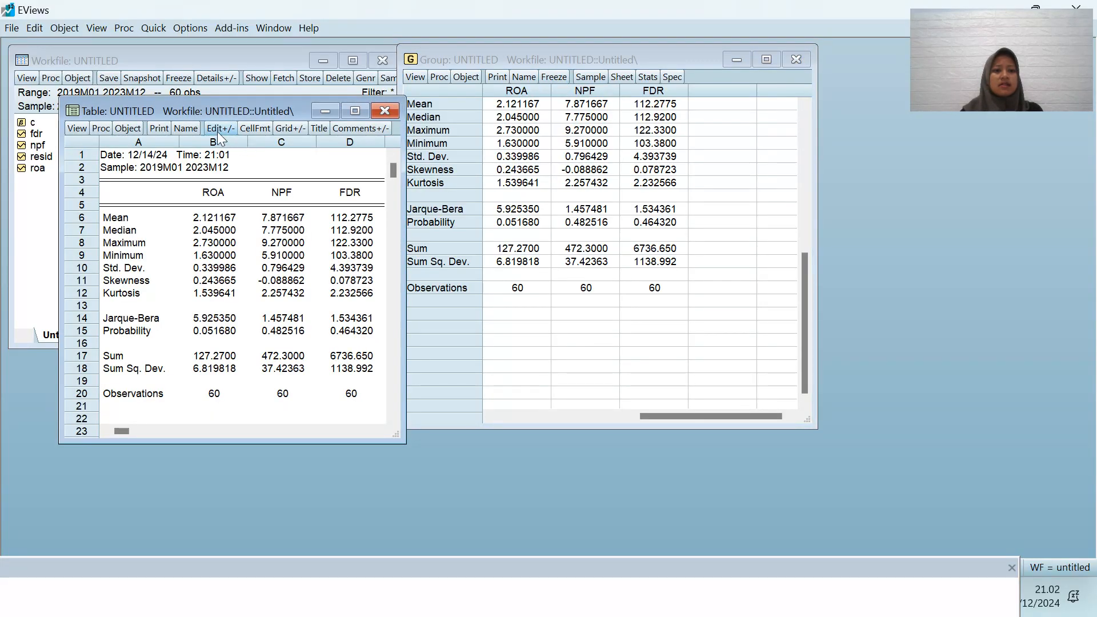
pyautogui.click(195, 128)
pyautogui.press('BackSpace')
pyautogui.write('_1_DESKR')
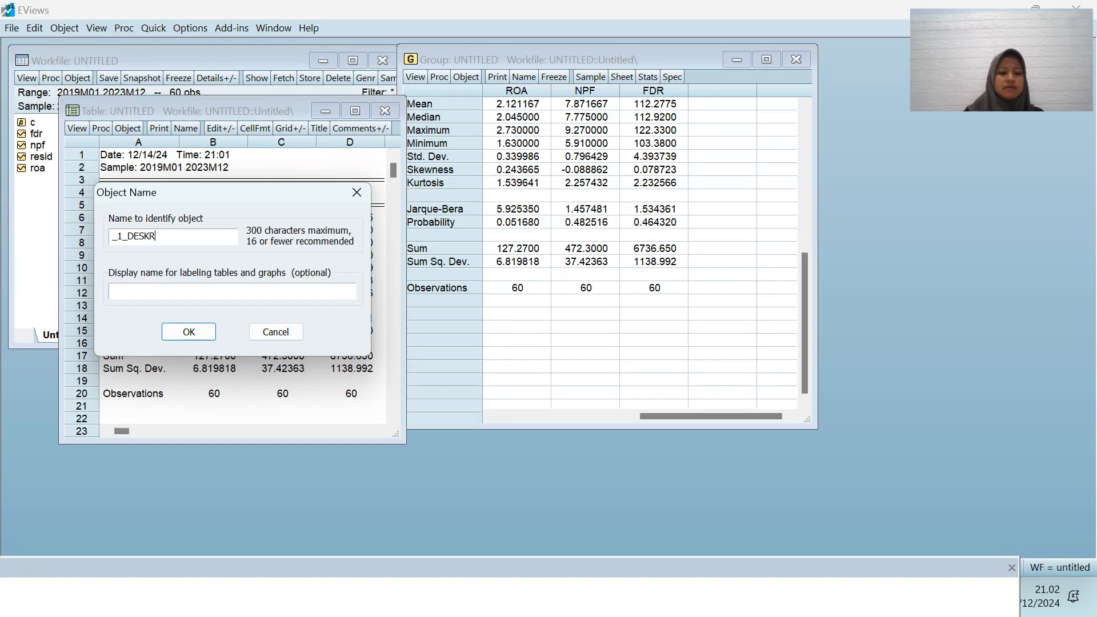
pyautogui.write('IPTIF')
pyautogui.press('Return')
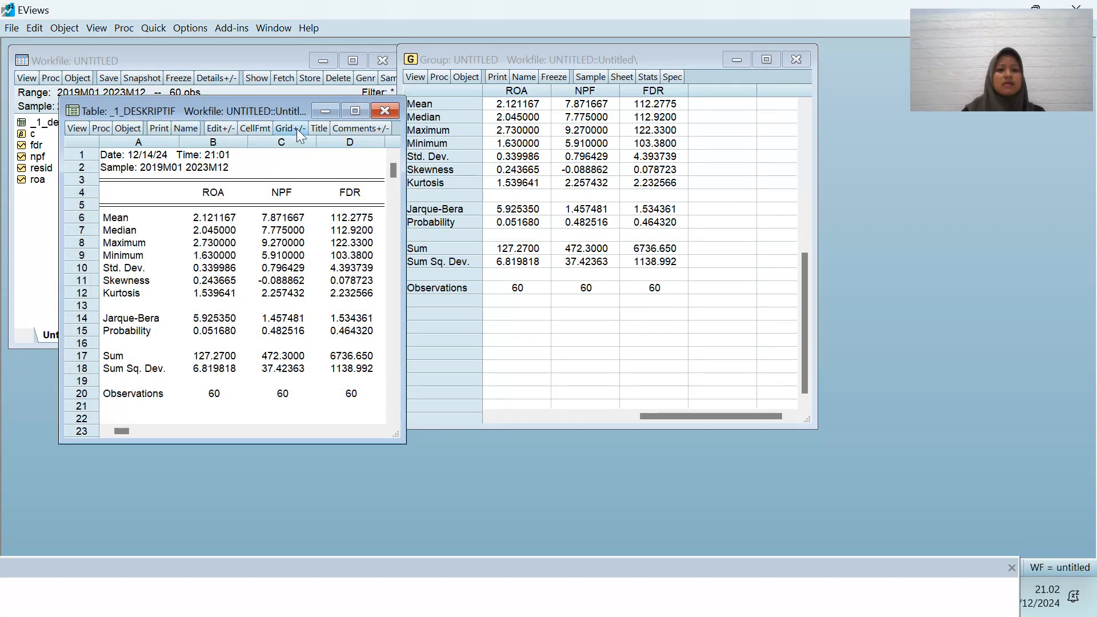
pyautogui.click(384, 113)
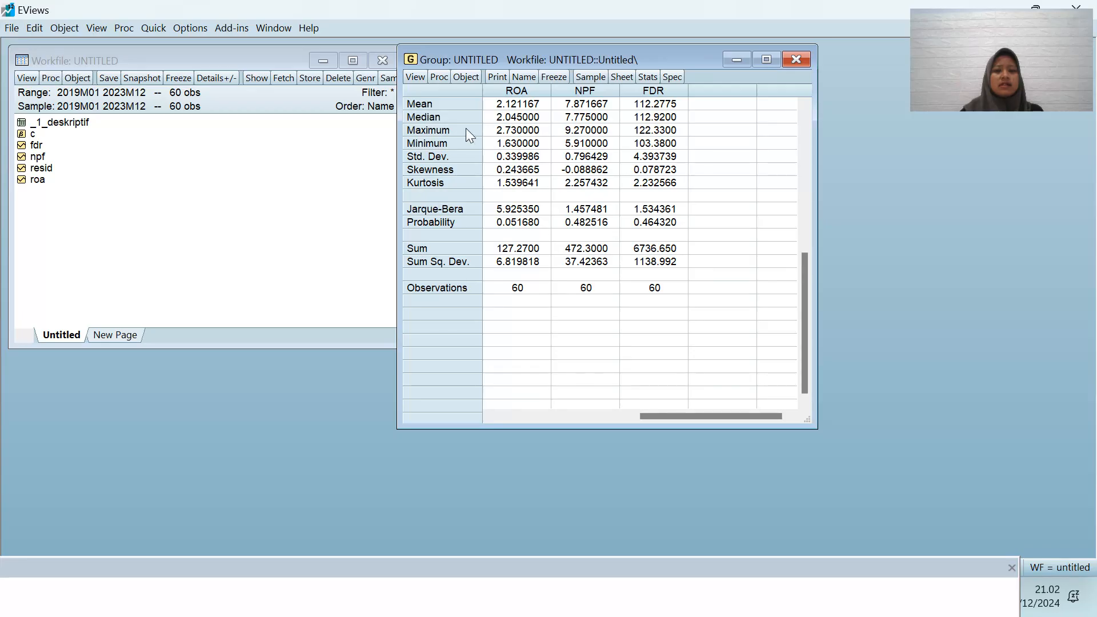
# Run a covariance analysis on the group that shows only Correlation, without Covariance, in the Single table layout.
pyautogui.click(411, 76)
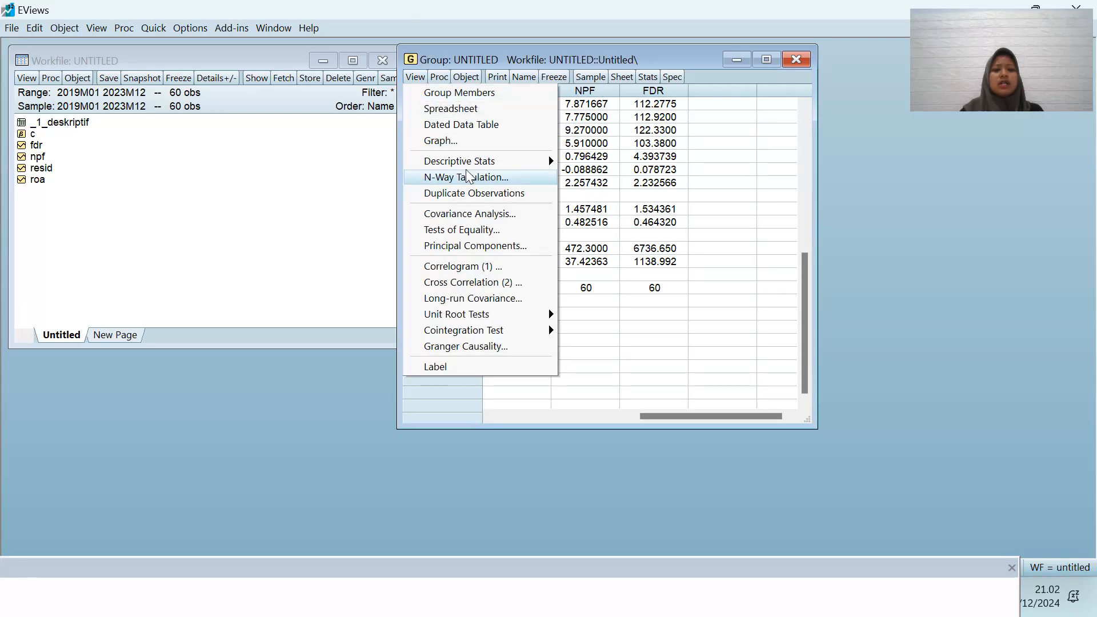
pyautogui.click(474, 215)
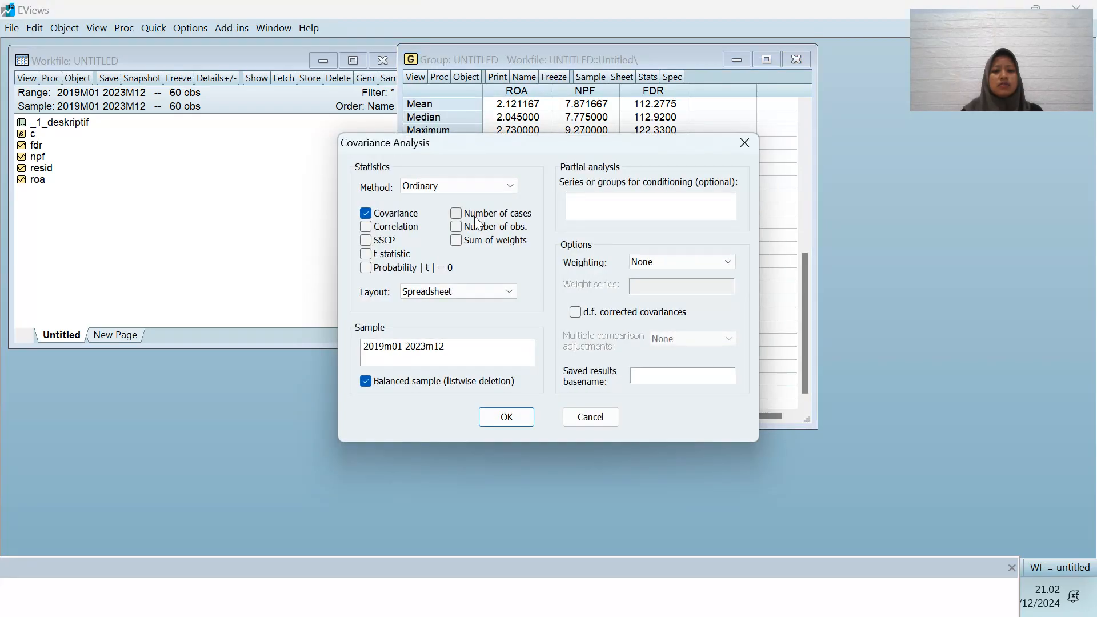
pyautogui.click(367, 227)
pyautogui.click(367, 215)
pyautogui.click(510, 290)
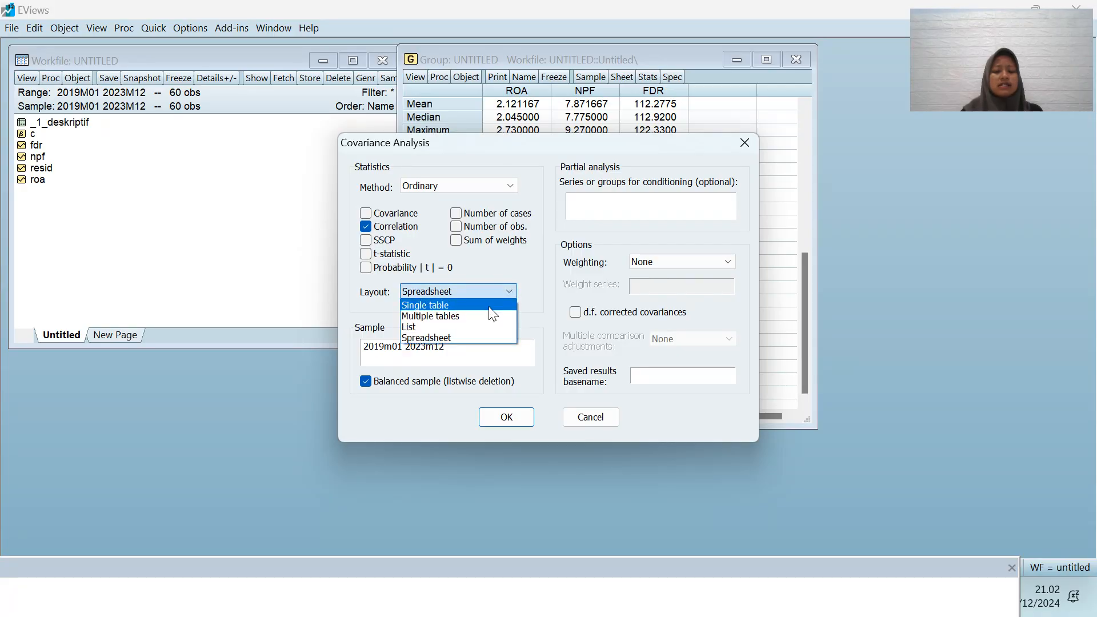
pyautogui.click(489, 308)
pyautogui.click(505, 420)
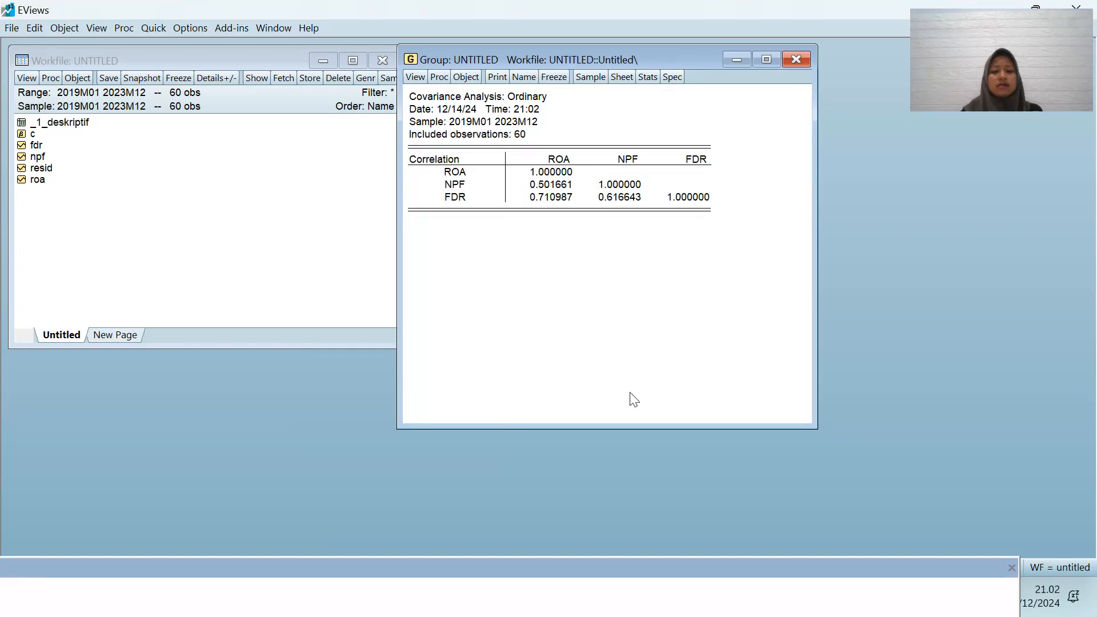
# Freeze the correlation results as a table named _2_MULTIKO and close the table.
pyautogui.click(562, 82)
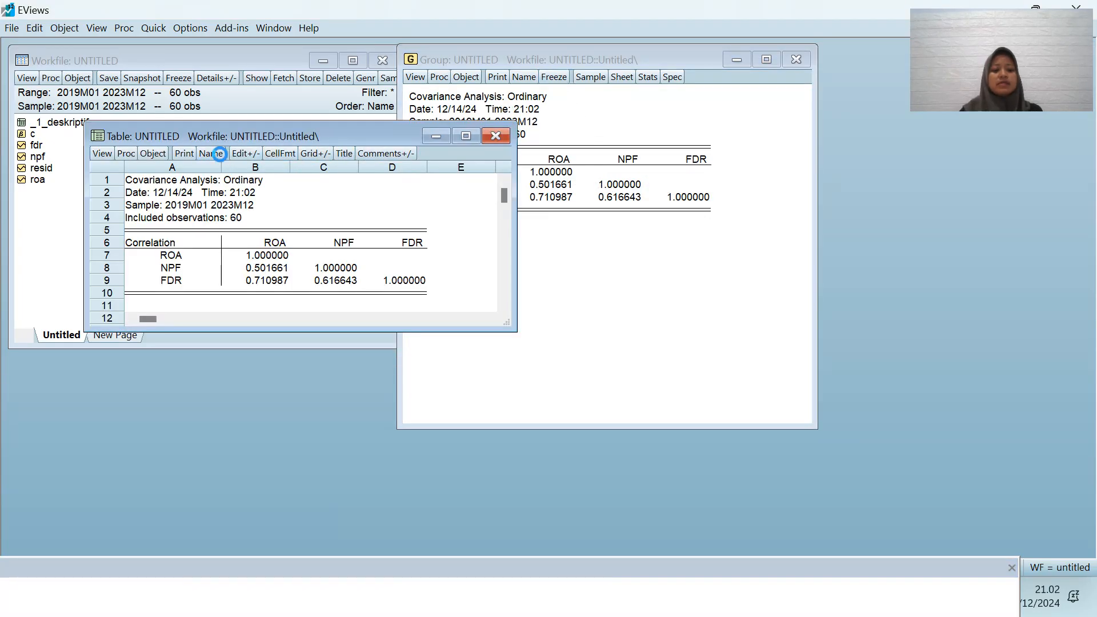
pyautogui.click(221, 154)
pyautogui.write('_2_MULTIKO')
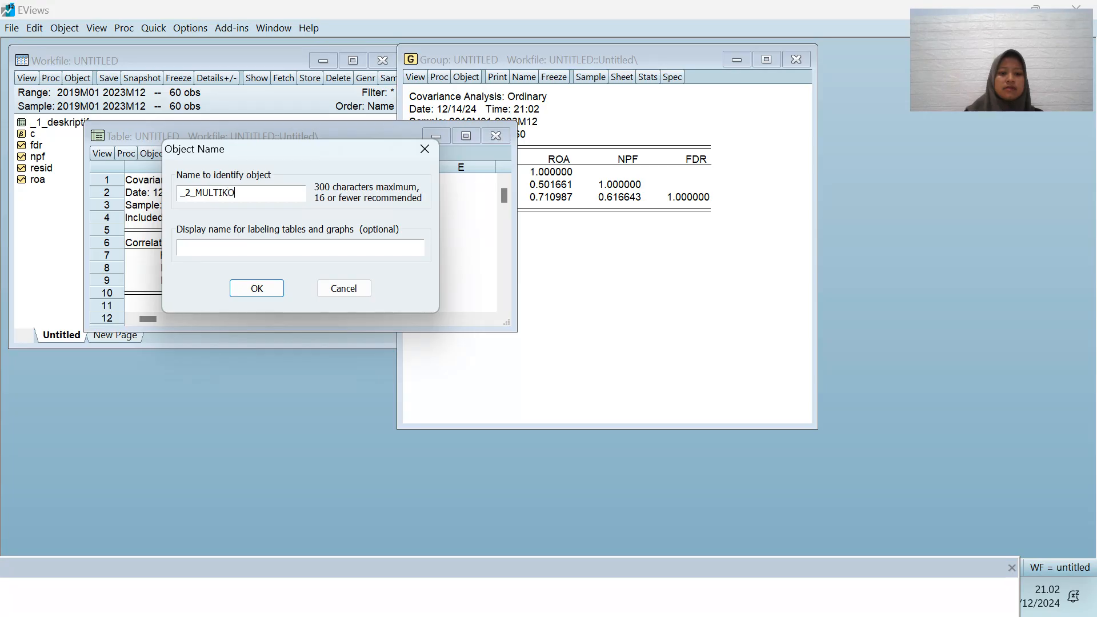
pyautogui.press('Return')
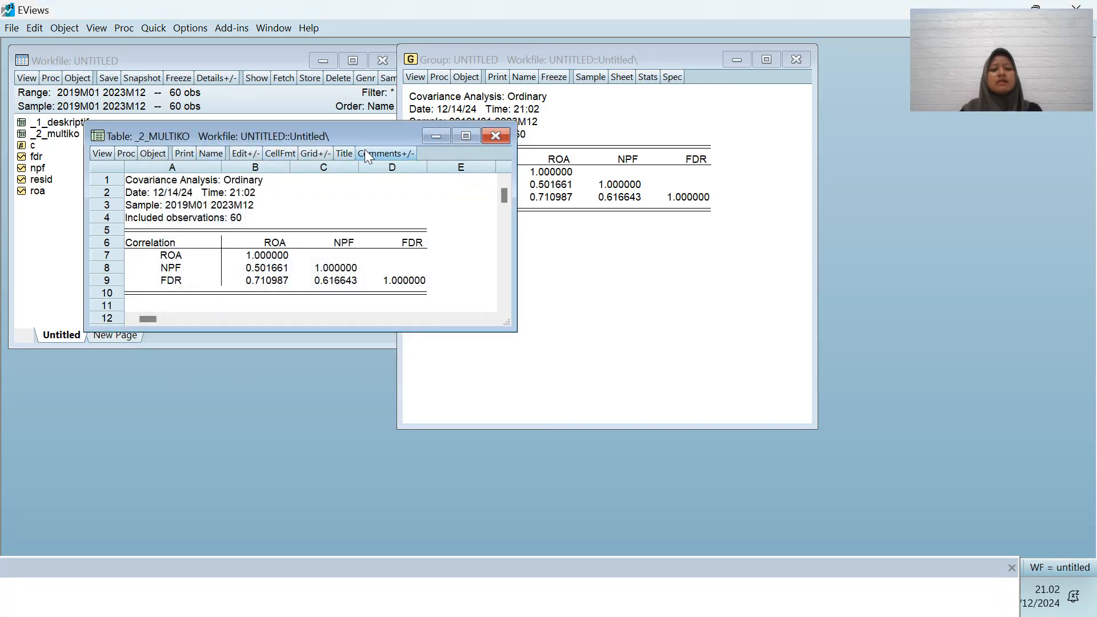
pyautogui.click(486, 137)
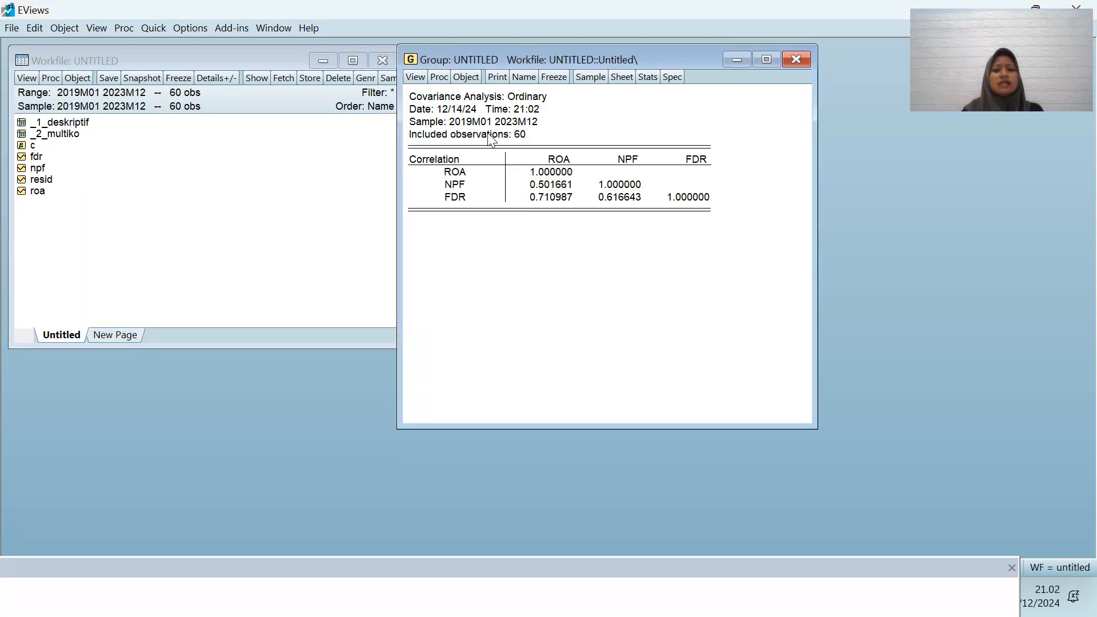
# Plot the group's three series as a basic Line & Symbol graph in a single graph.
pyautogui.click(416, 81)
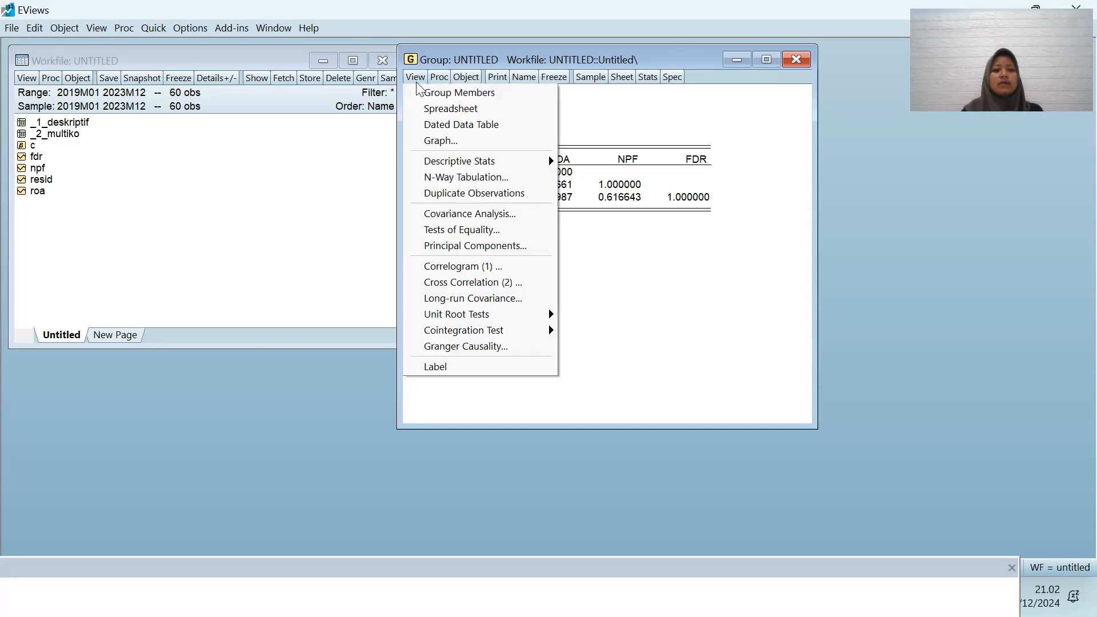
pyautogui.click(450, 142)
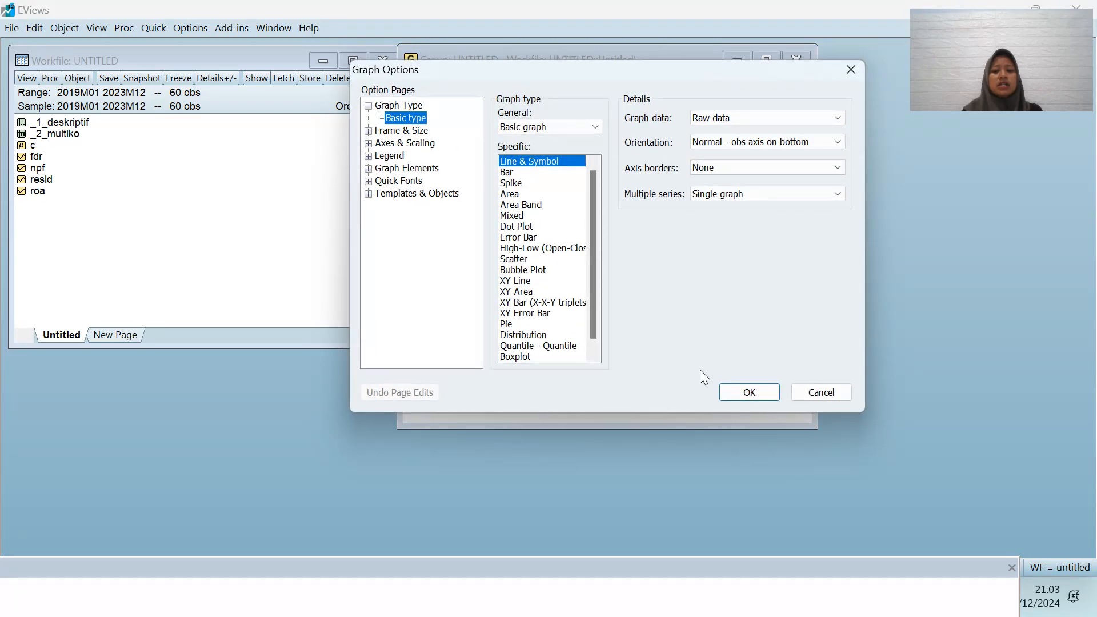
pyautogui.click(768, 398)
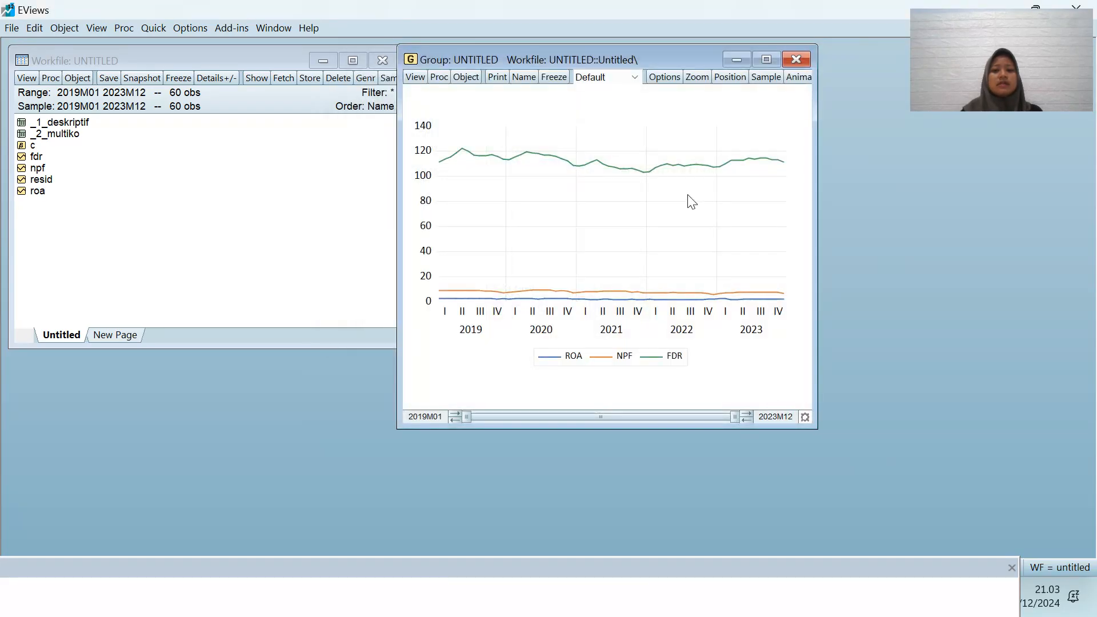
# Freeze the line graph with graph updating off and name it _1_GRAFIK.
pyautogui.click(553, 80)
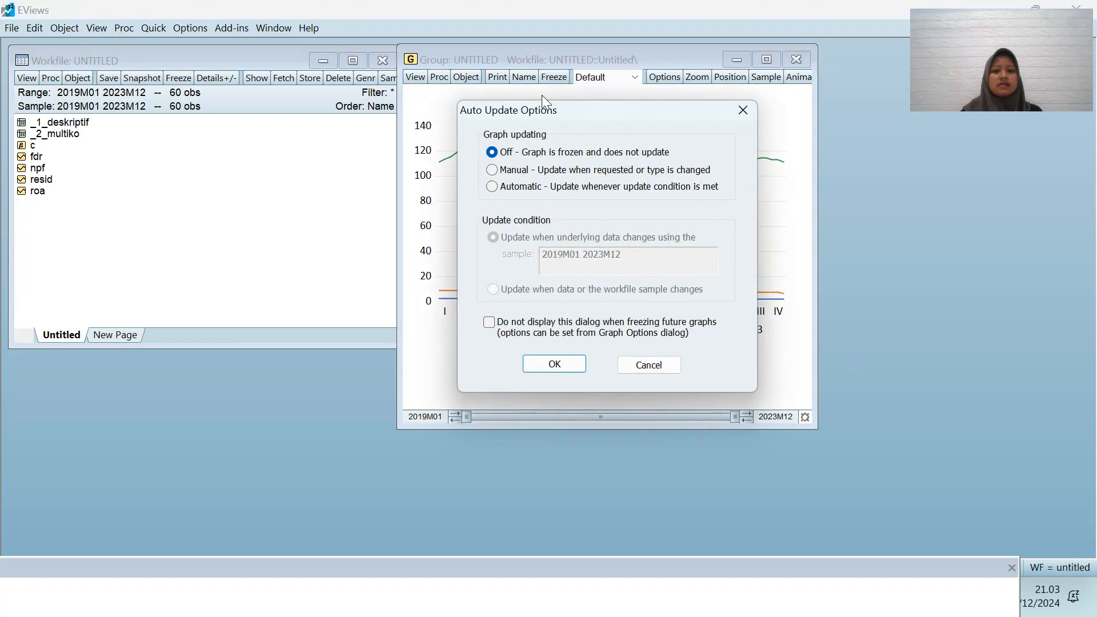
pyautogui.click(567, 362)
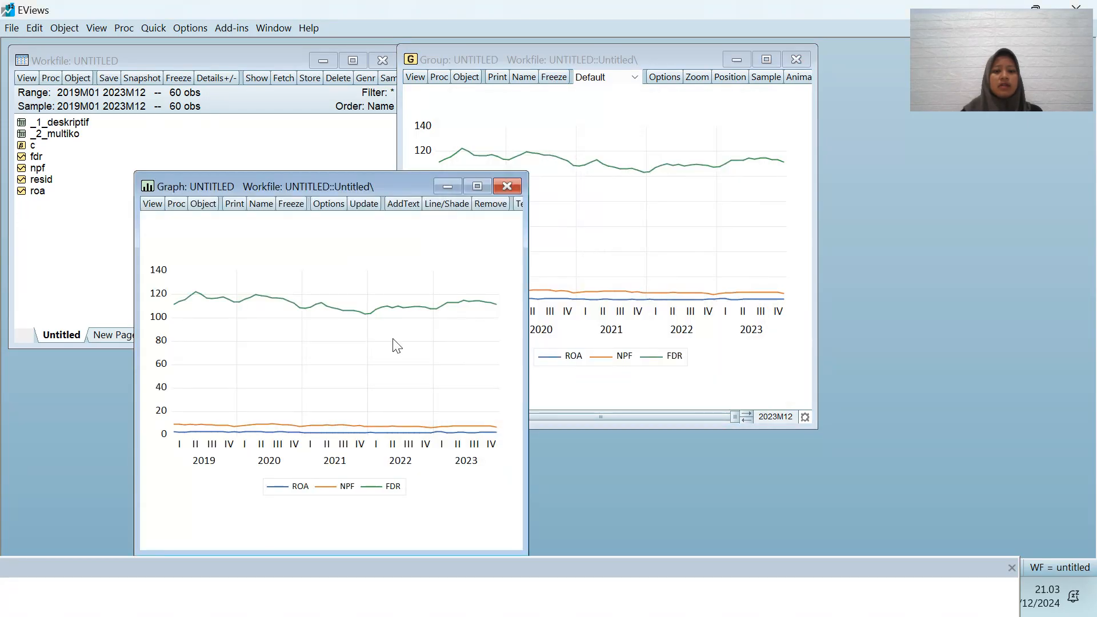
pyautogui.click(261, 204)
pyautogui.press('BackSpace')
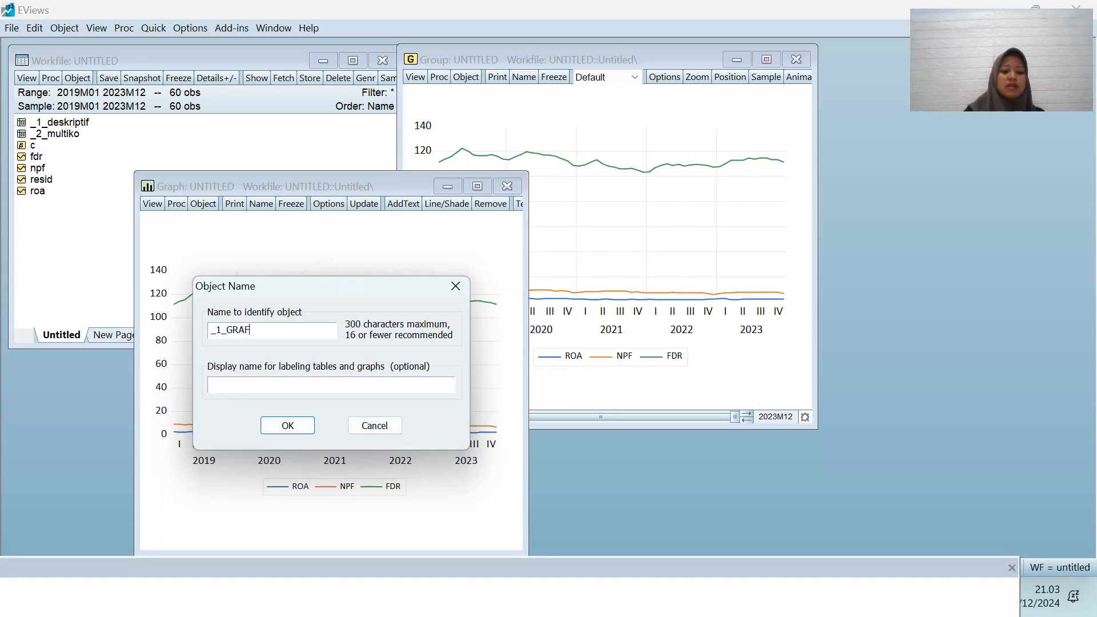
pyautogui.press('Return')
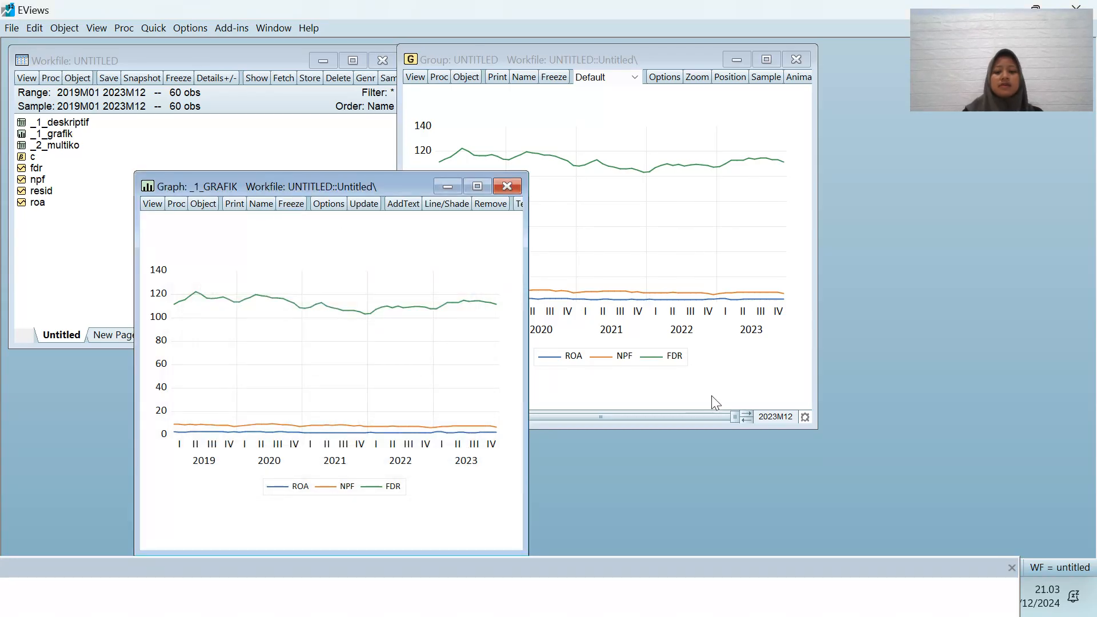
# Switch to the PowerPoint presentation and review the Statistik Deskriptif and Grafik slides.
pyautogui.click(1041, 596)
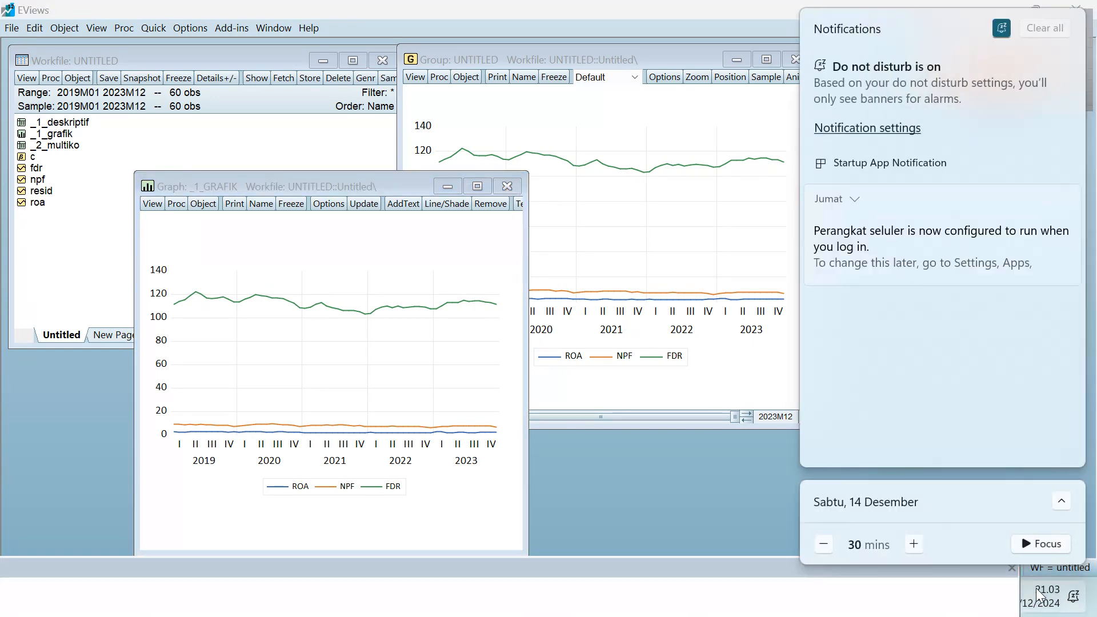
pyautogui.click(1046, 599)
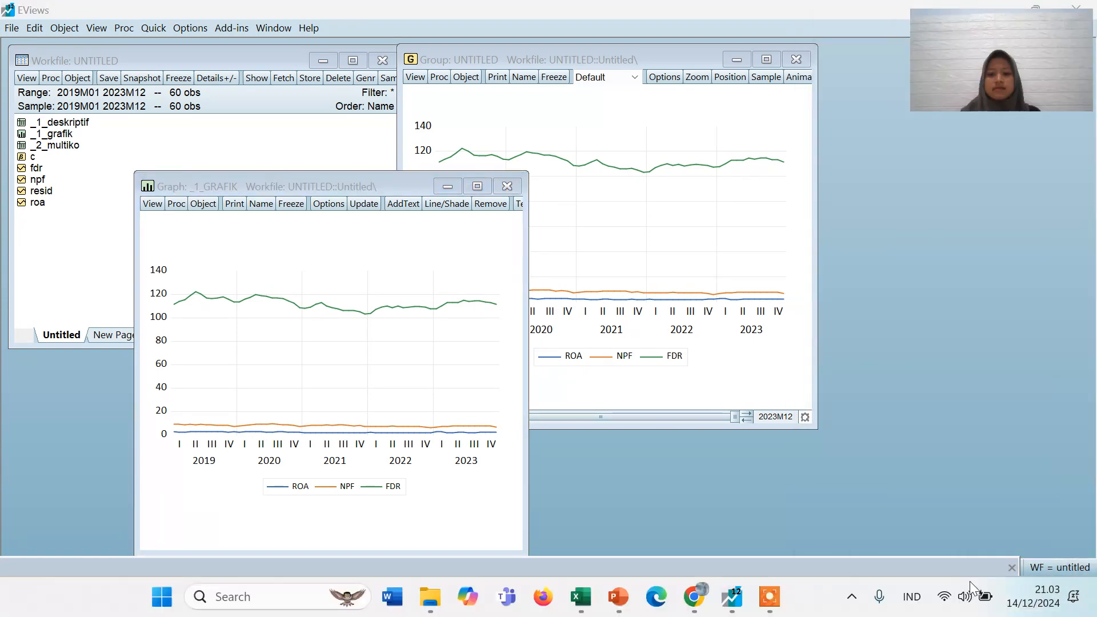
pyautogui.click(619, 594)
pyautogui.scroll(-2, 577, 437)
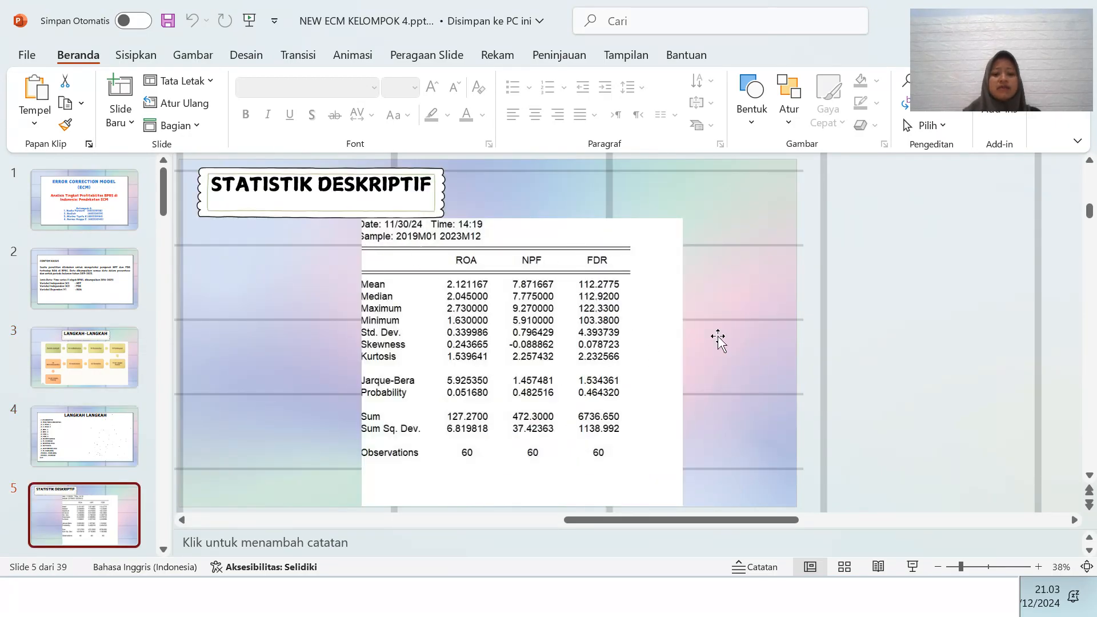
pyautogui.scroll(-1, 717, 337)
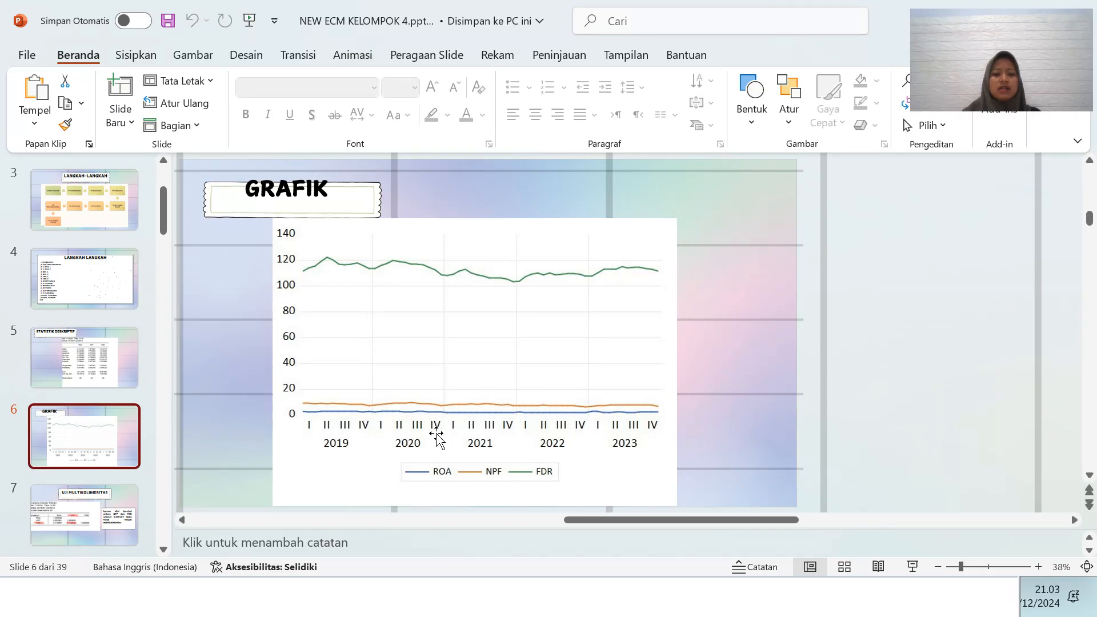
# Review the Uji Multikolinieritas slide and advance to the Uji Stasioneritas title slide.
pyautogui.scroll(-1, 748, 374)
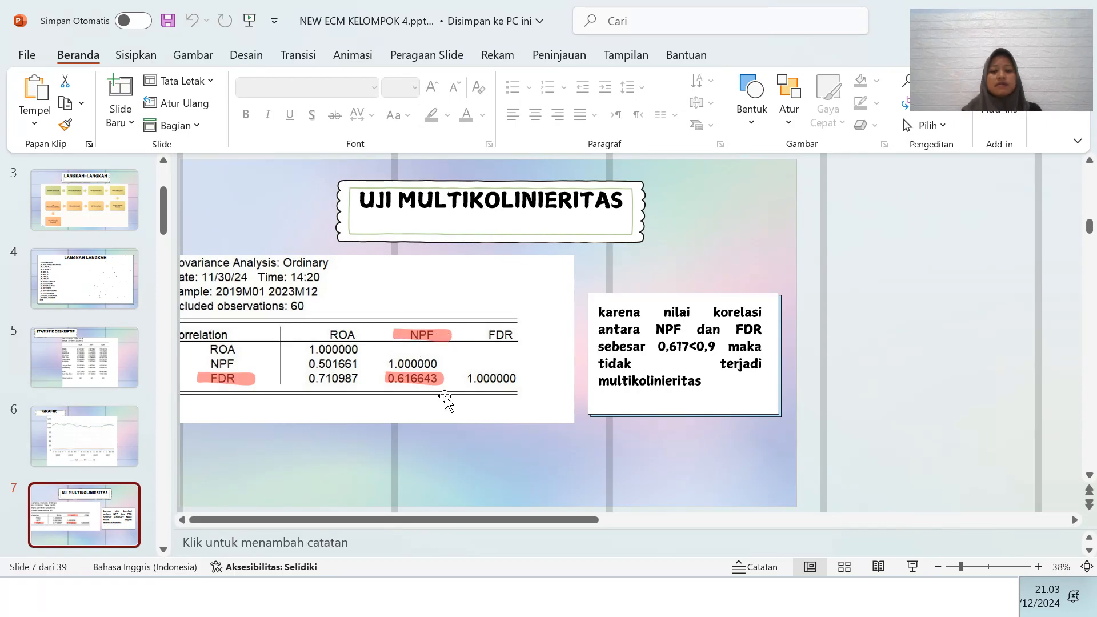
pyautogui.scroll(-2, 444, 400)
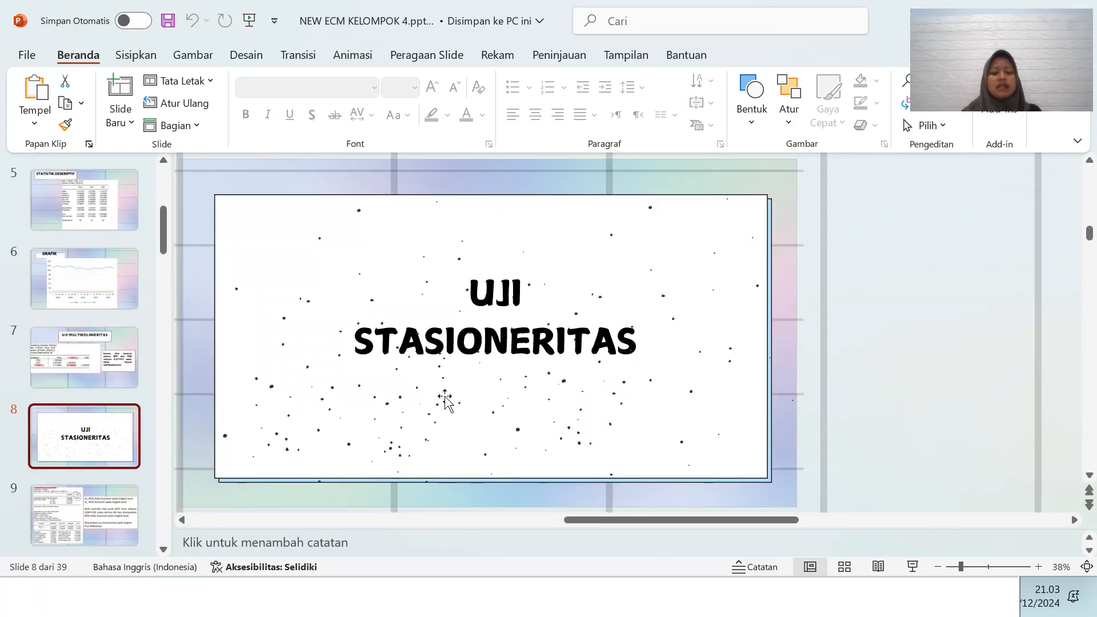
# Switch back to EViews, close the _1_GRAFIK graph and delete the untitled group.
pyautogui.click(1037, 608)
pyautogui.click(1038, 607)
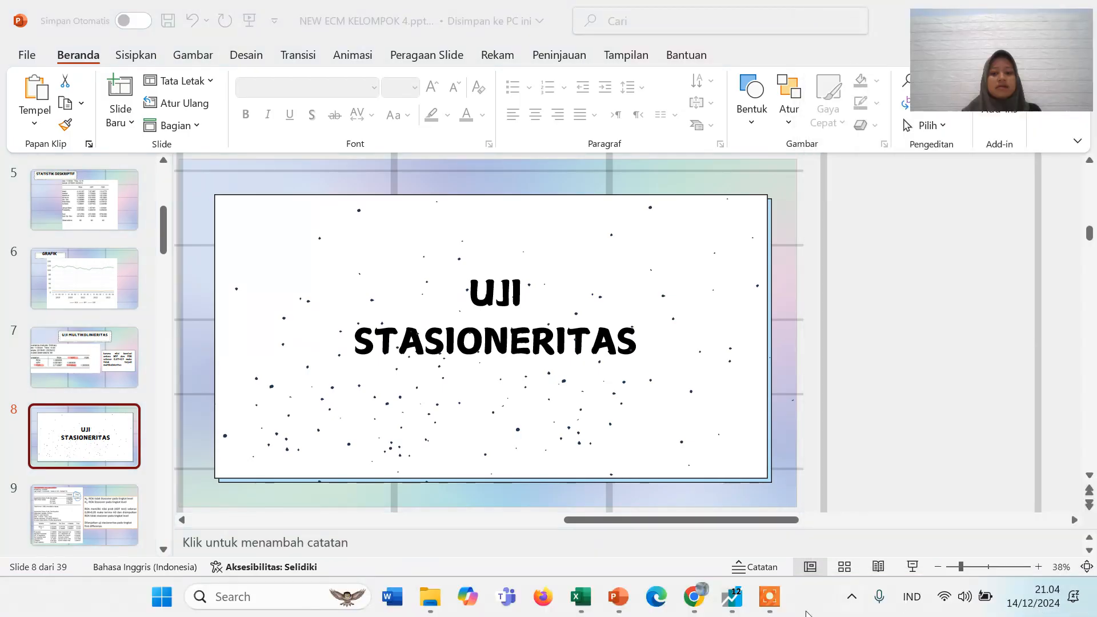
pyautogui.click(733, 598)
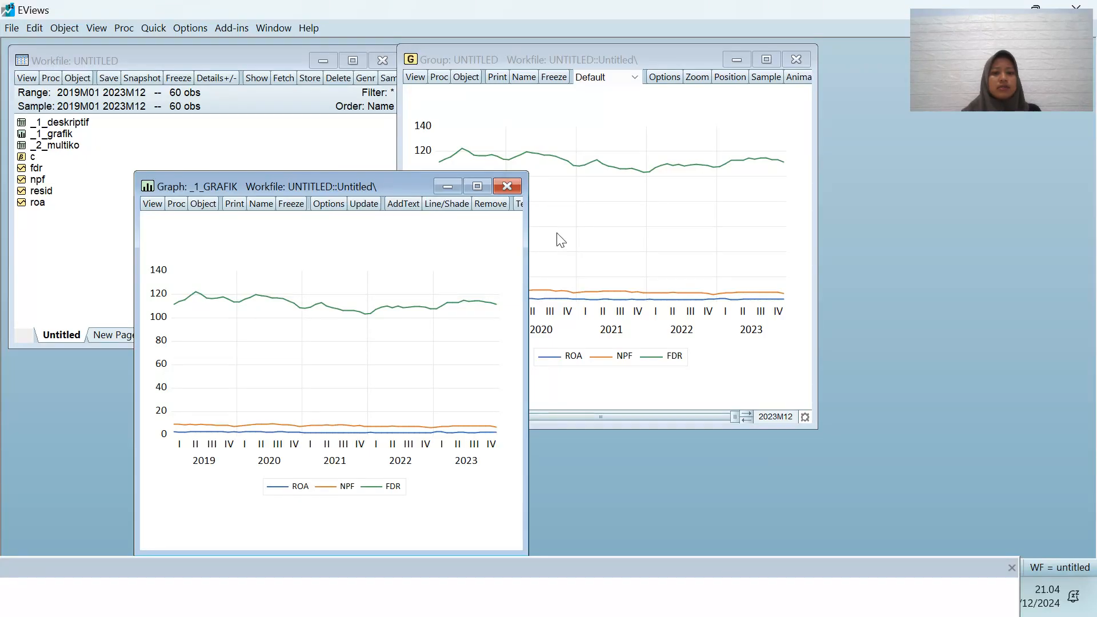
pyautogui.click(512, 186)
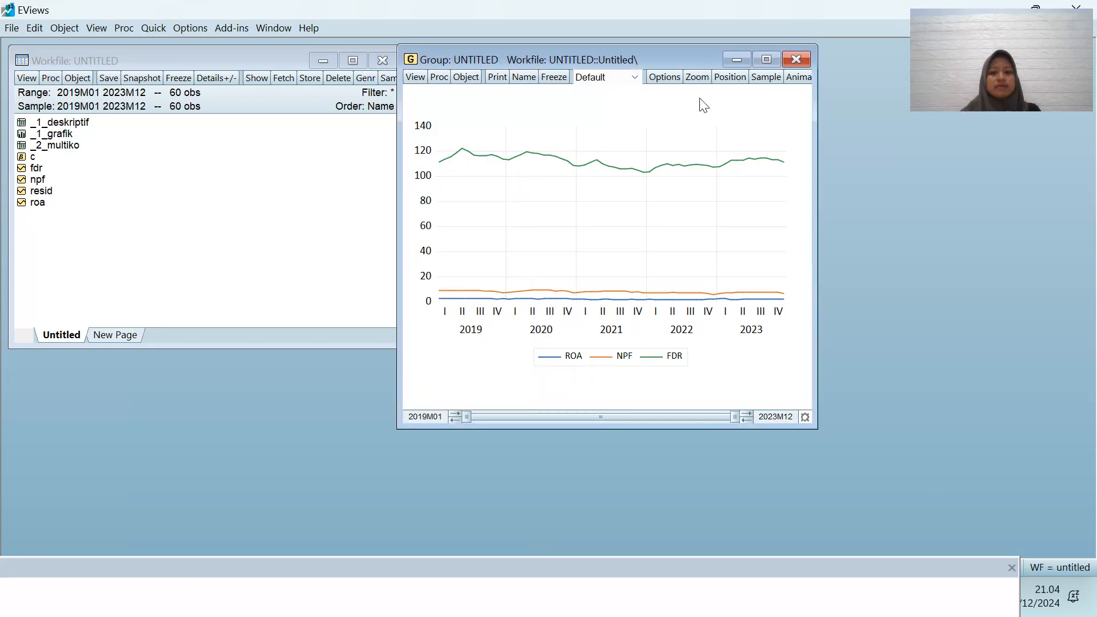
pyautogui.click(794, 63)
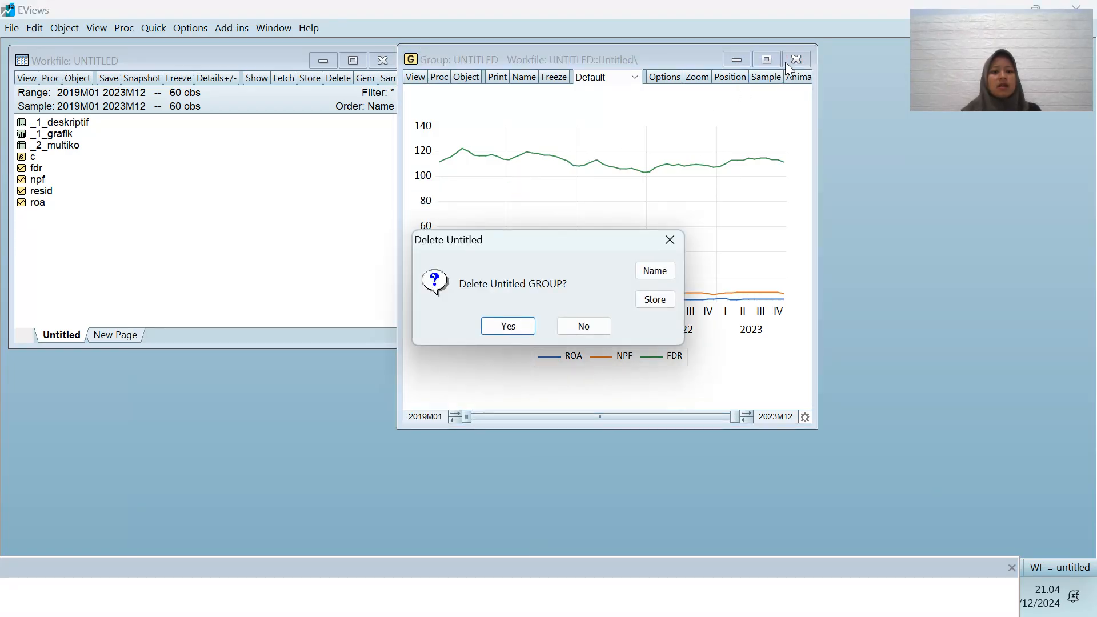
pyautogui.click(522, 322)
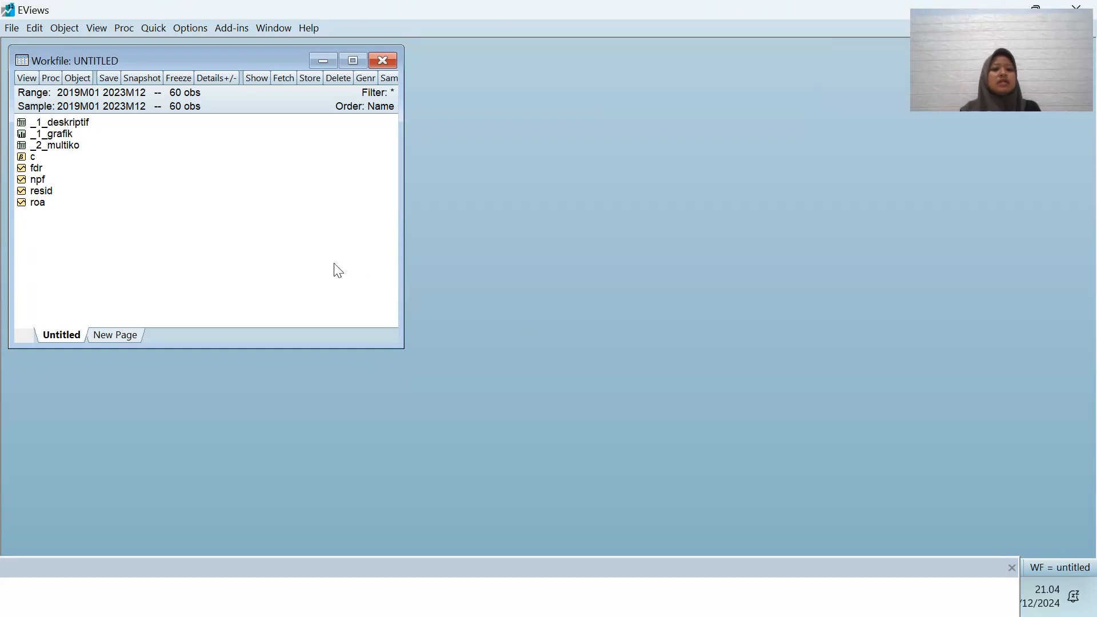
# Open the ROA series and run a standard Augmented Dickey-Fuller unit root test at level with intercept.
pyautogui.doubleClick(75, 208)
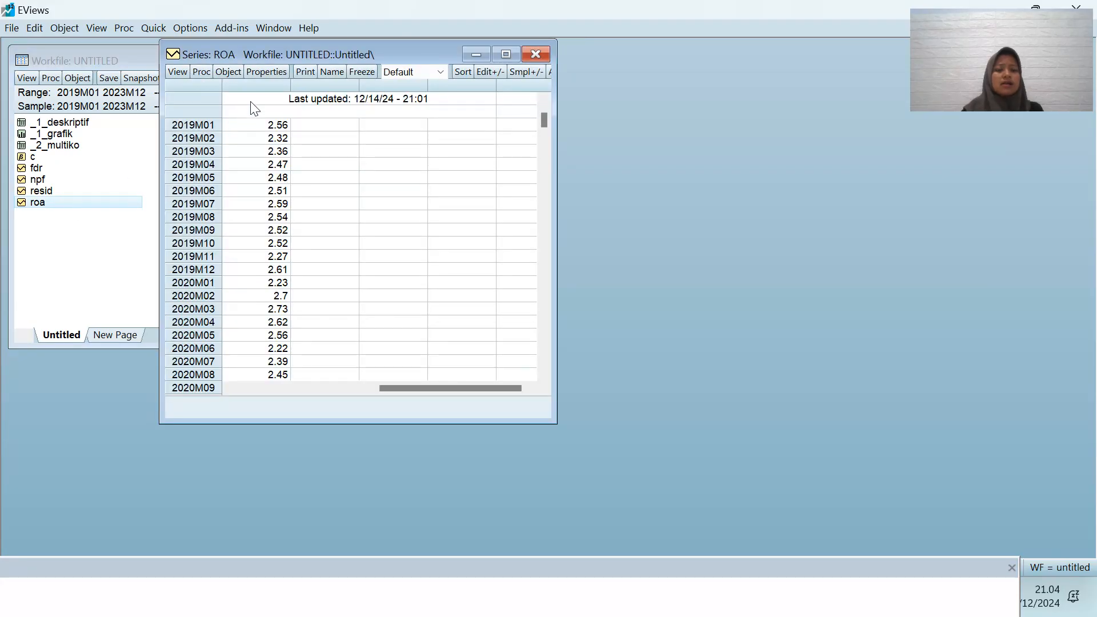
pyautogui.moveTo(385, 58); pyautogui.dragTo(680, 65)
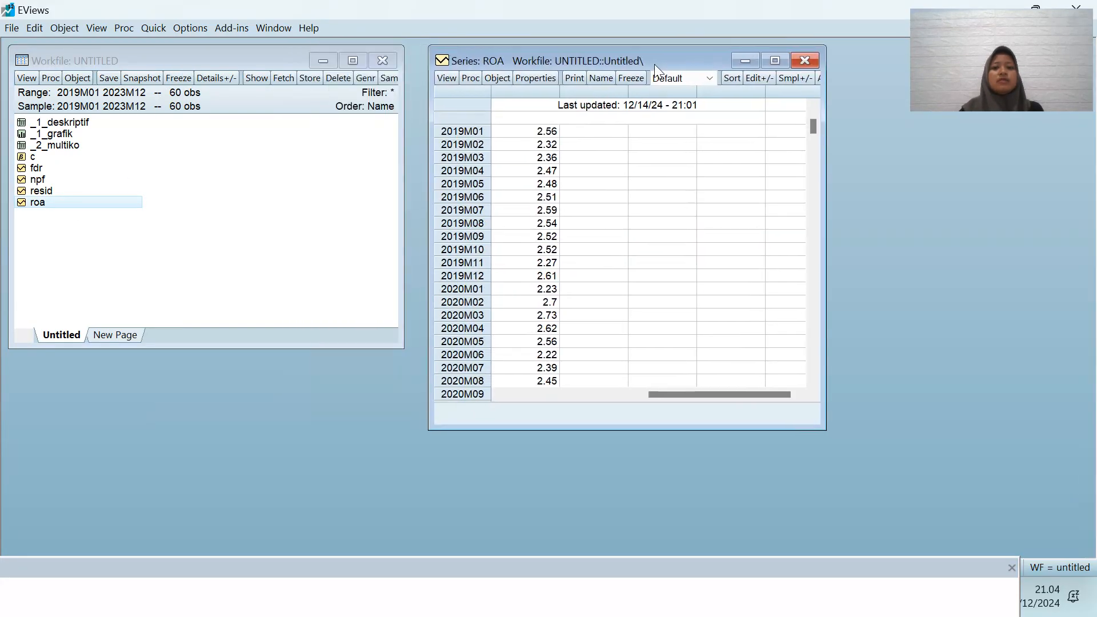
pyautogui.click(456, 80)
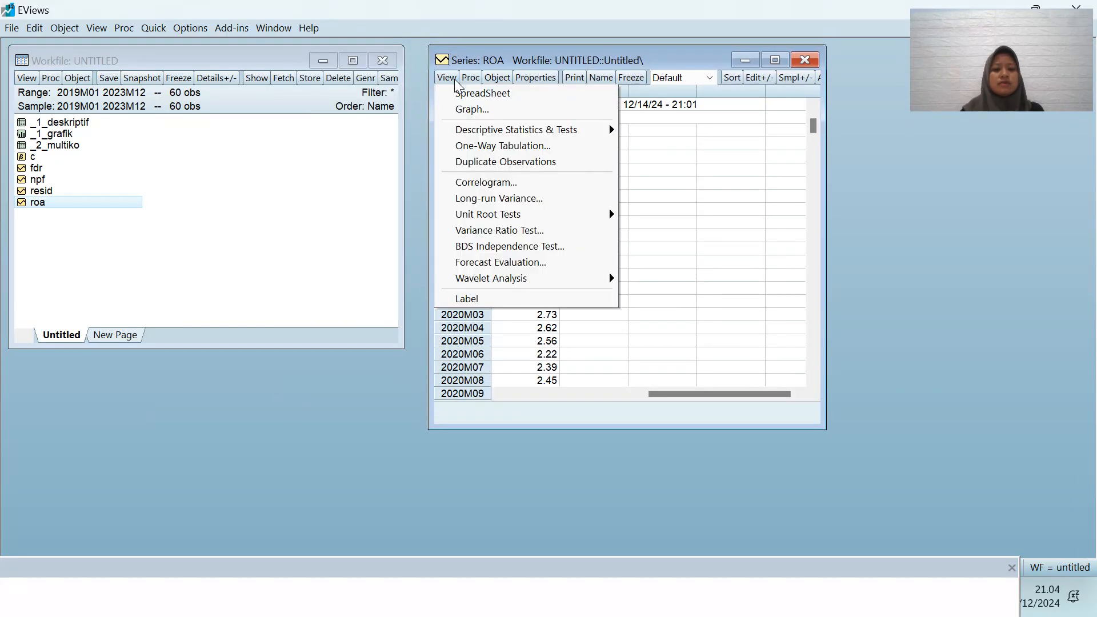
pyautogui.moveTo(524, 219)
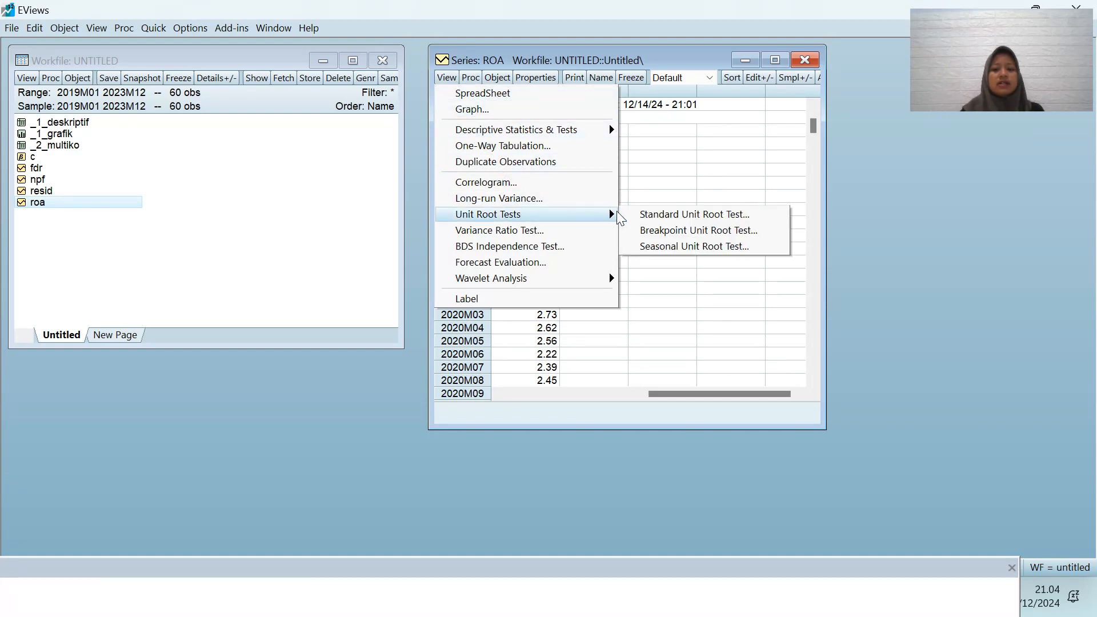
pyautogui.click(644, 220)
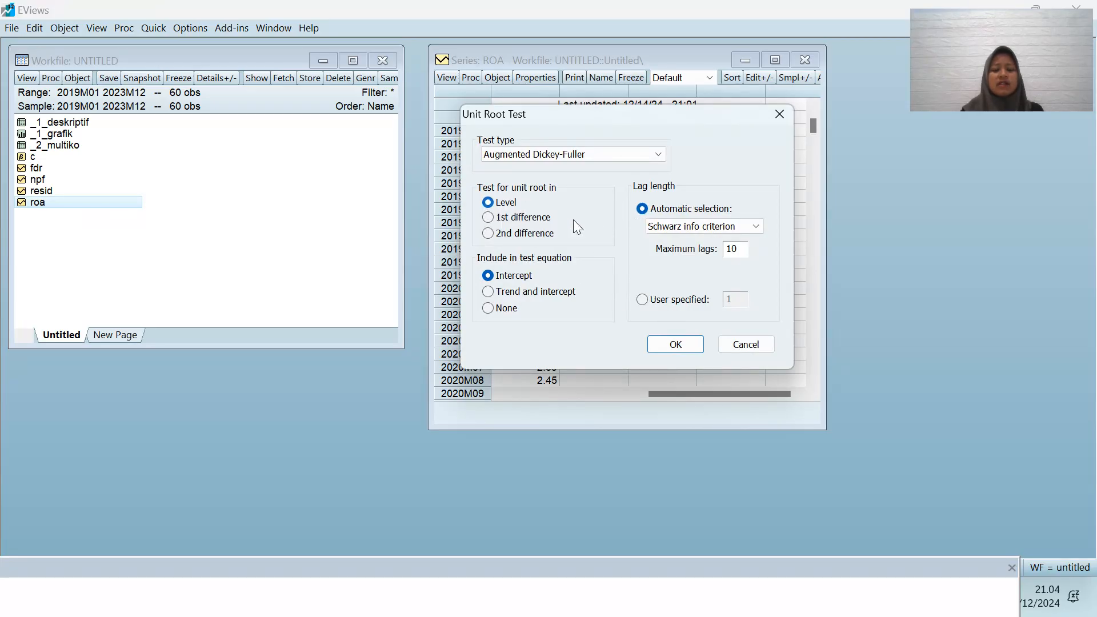
pyautogui.click(675, 344)
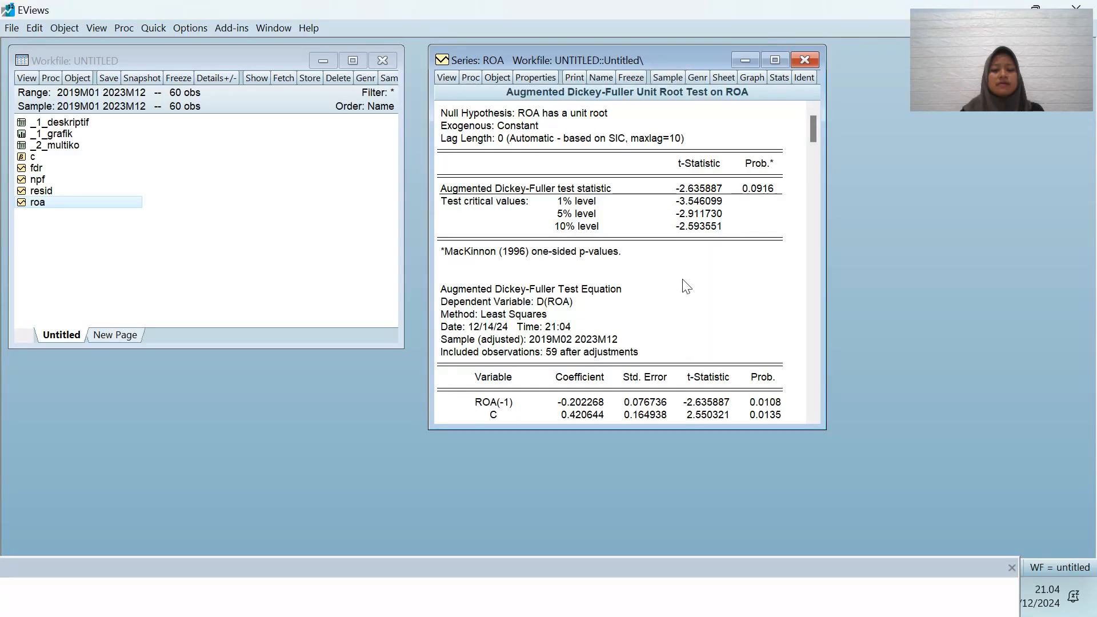
# Freeze the level unit root test results as a table named _3_S_ROA_L.
pyautogui.click(628, 78)
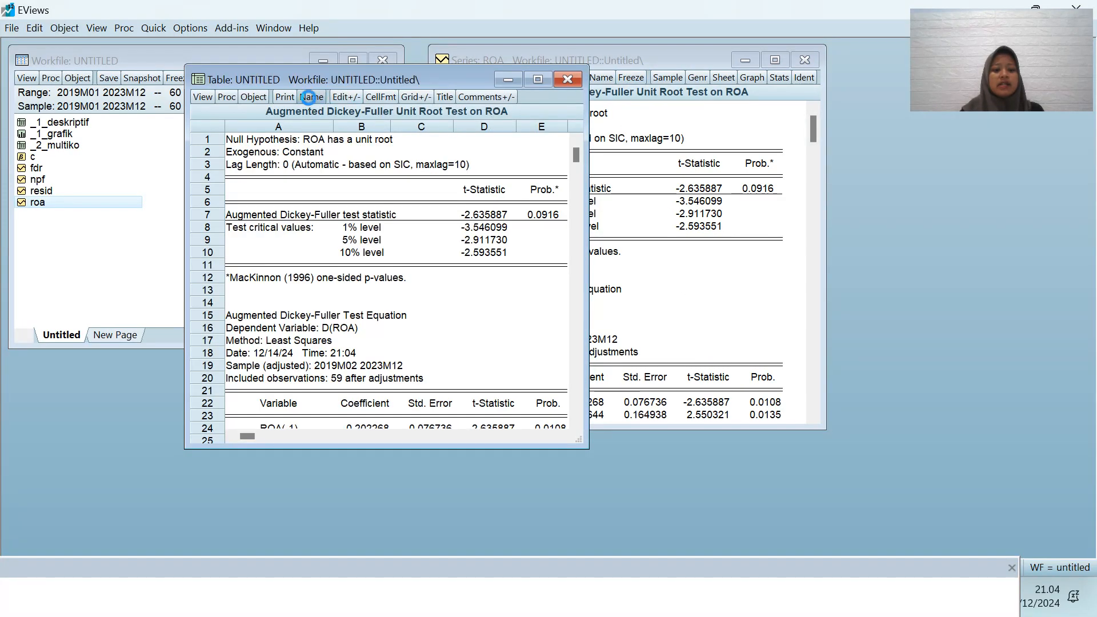
pyautogui.click(310, 97)
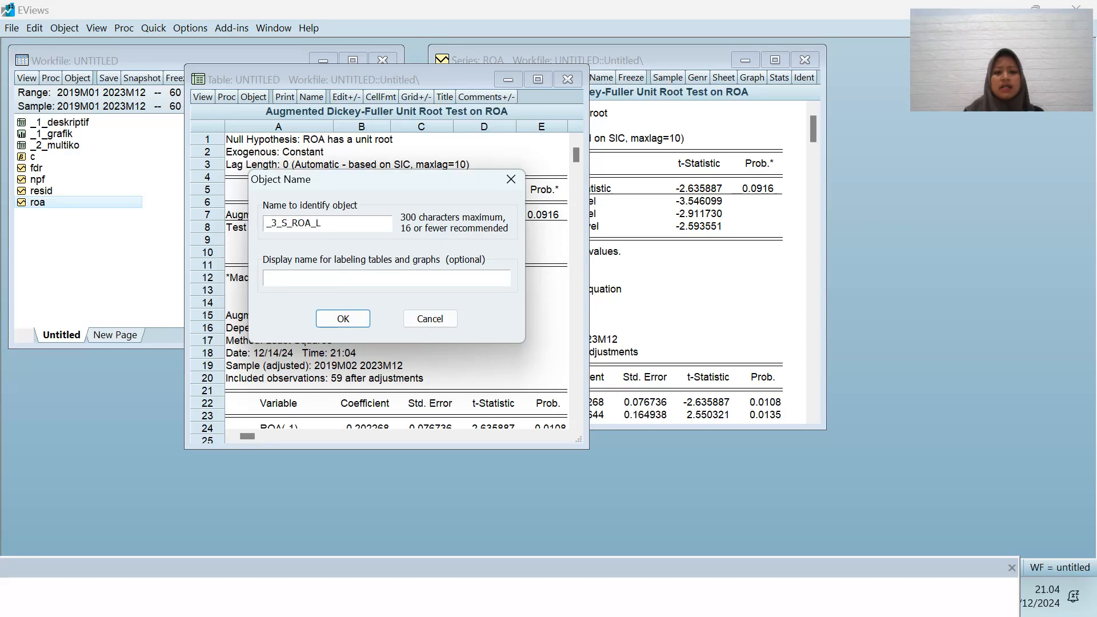
pyautogui.press('Return')
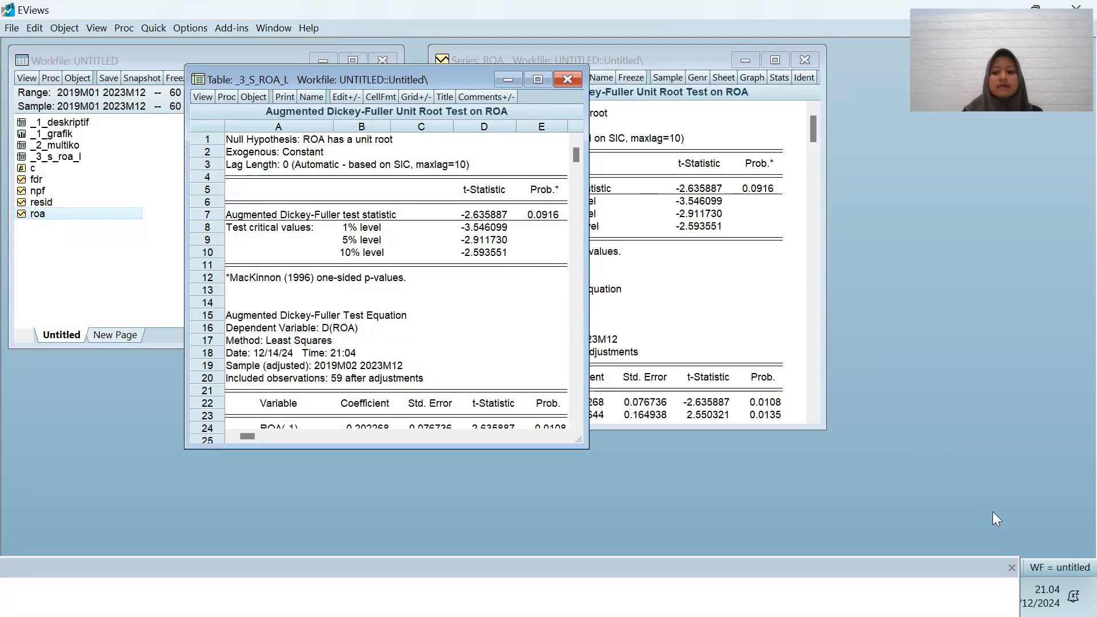
# Switch to the PowerPoint presentation and review the slide interpreting ROA stationarity at level.
pyautogui.click(1043, 589)
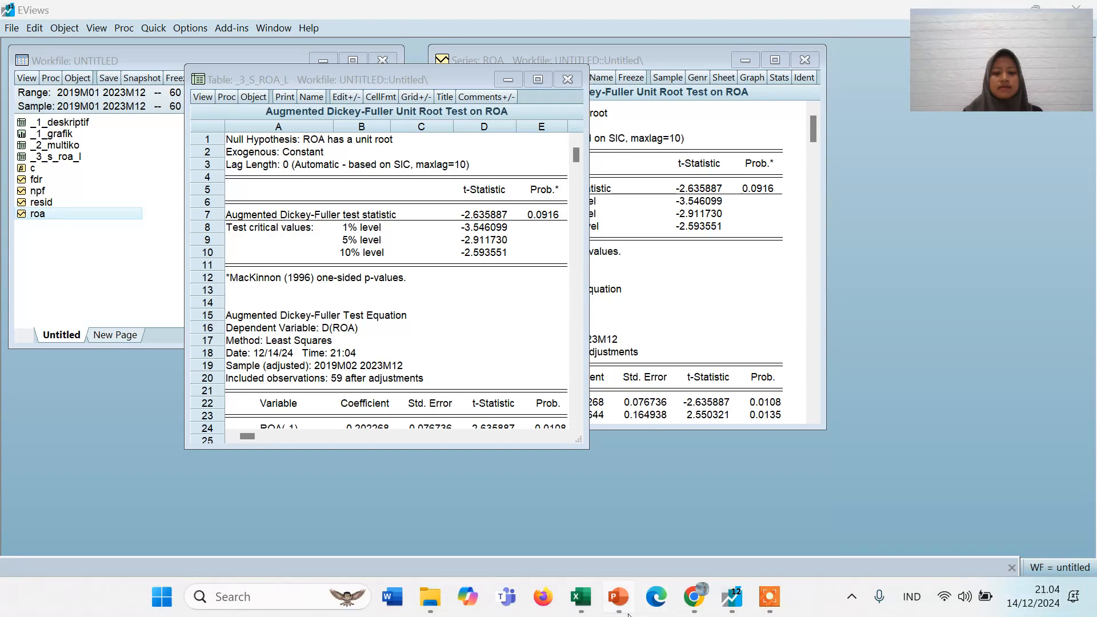
pyautogui.click(627, 611)
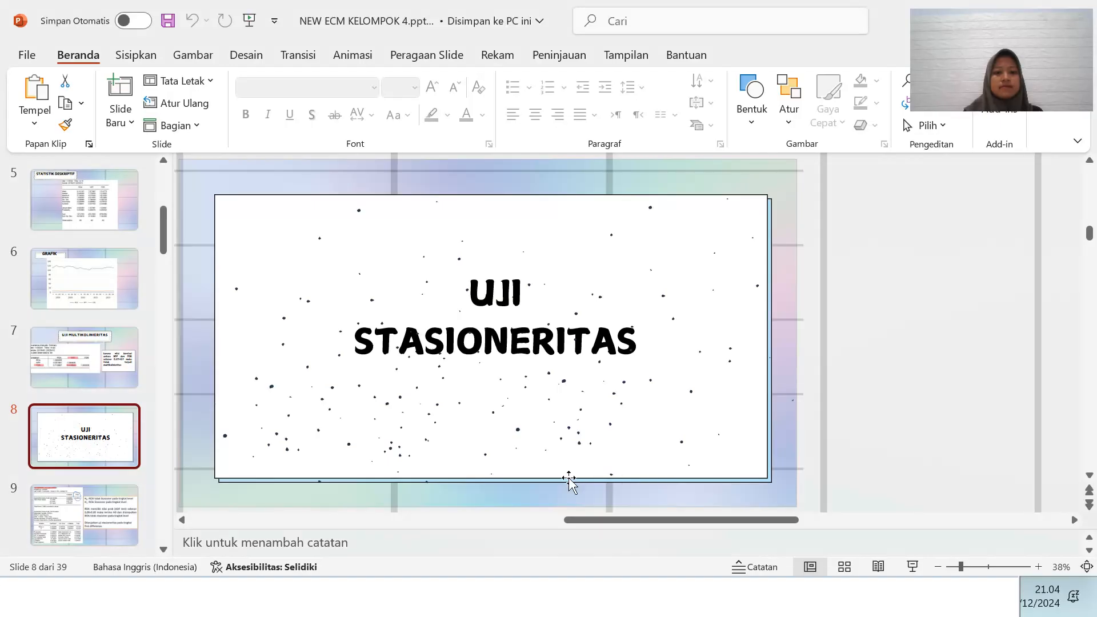
pyautogui.scroll(-1, 548, 434)
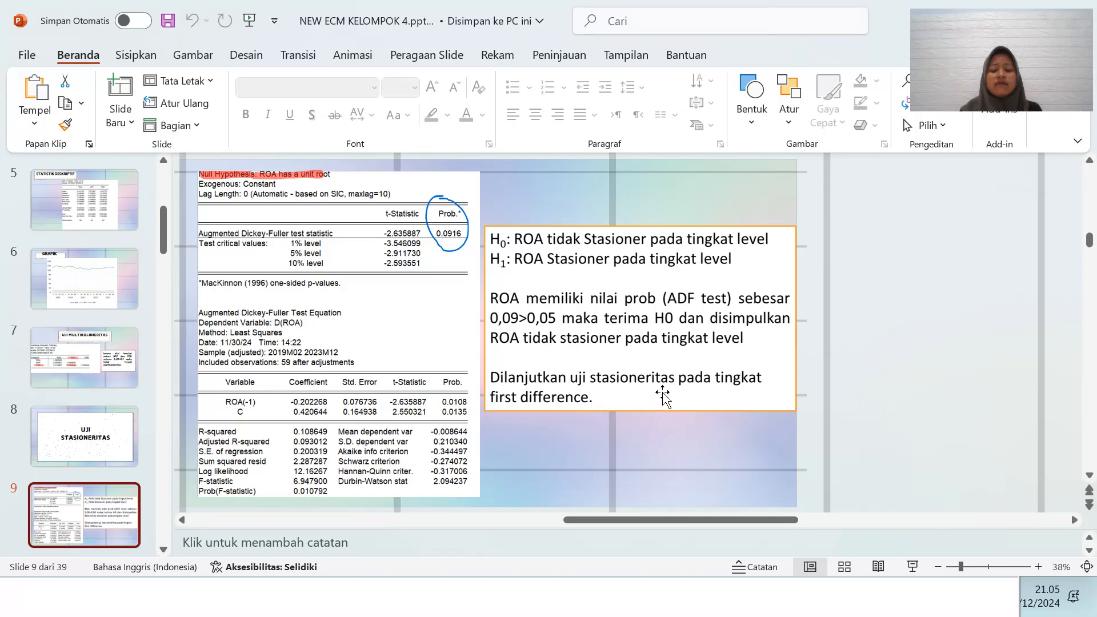
pyautogui.moveTo(611, 318); pyautogui.dragTo(581, 280)
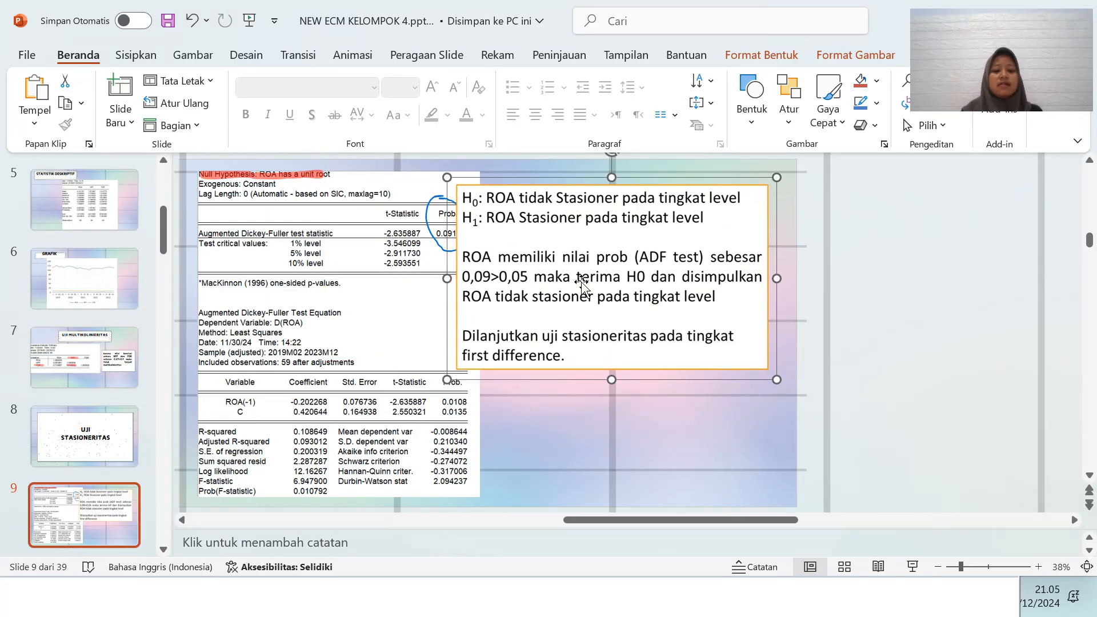
pyautogui.hotkey('ctrl', 'z')
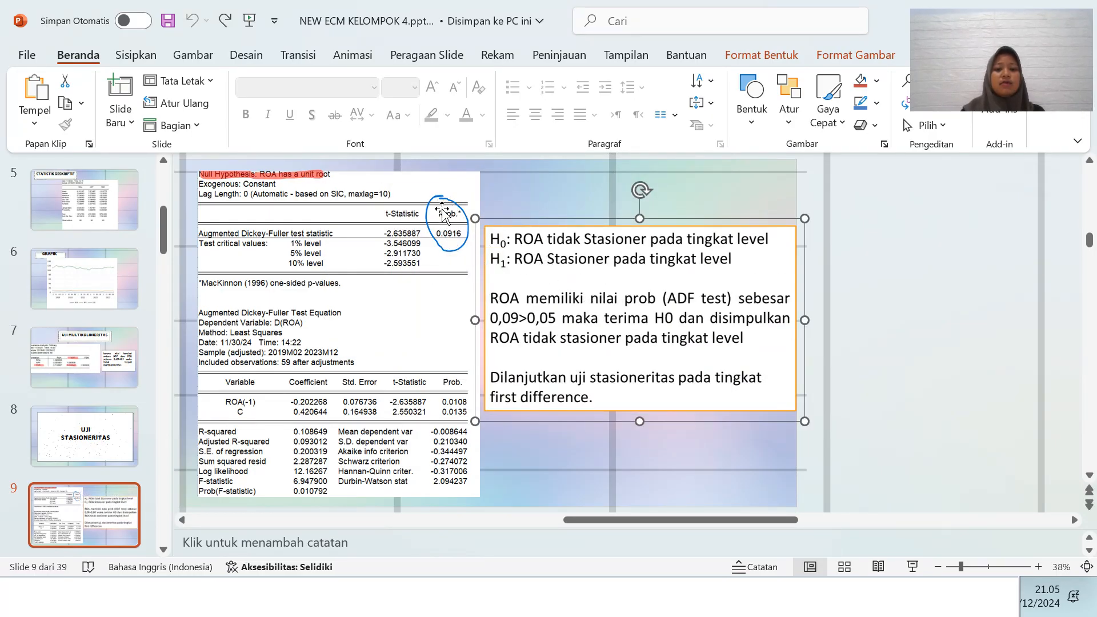
pyautogui.click(883, 311)
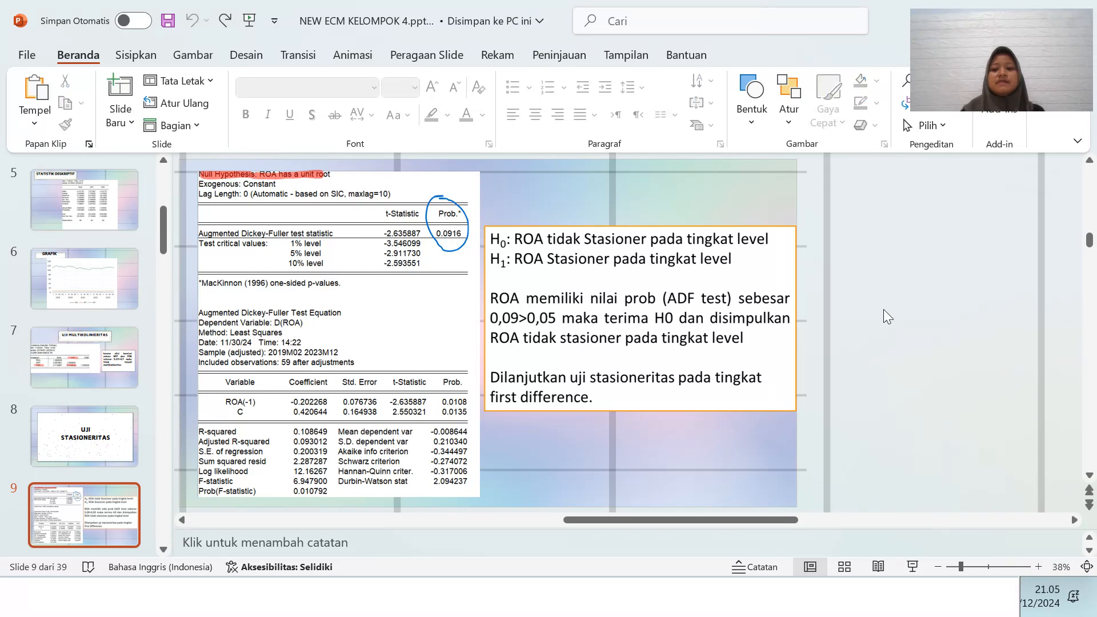
# Switch back to EViews and close the _3_S_ROA_L table.
pyautogui.click(1033, 600)
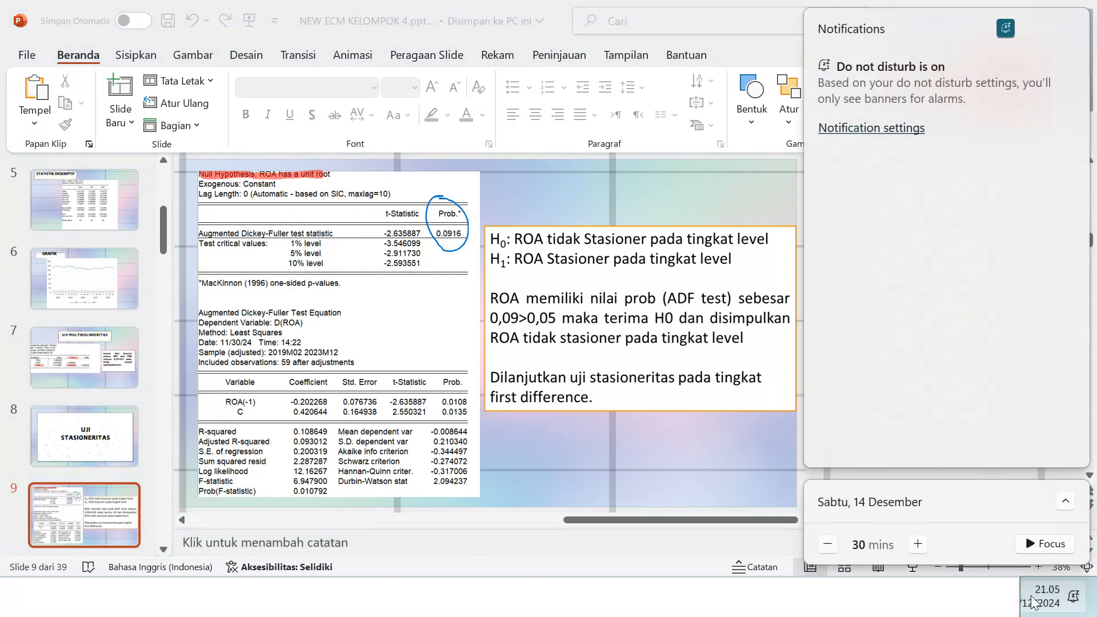
pyautogui.click(1026, 599)
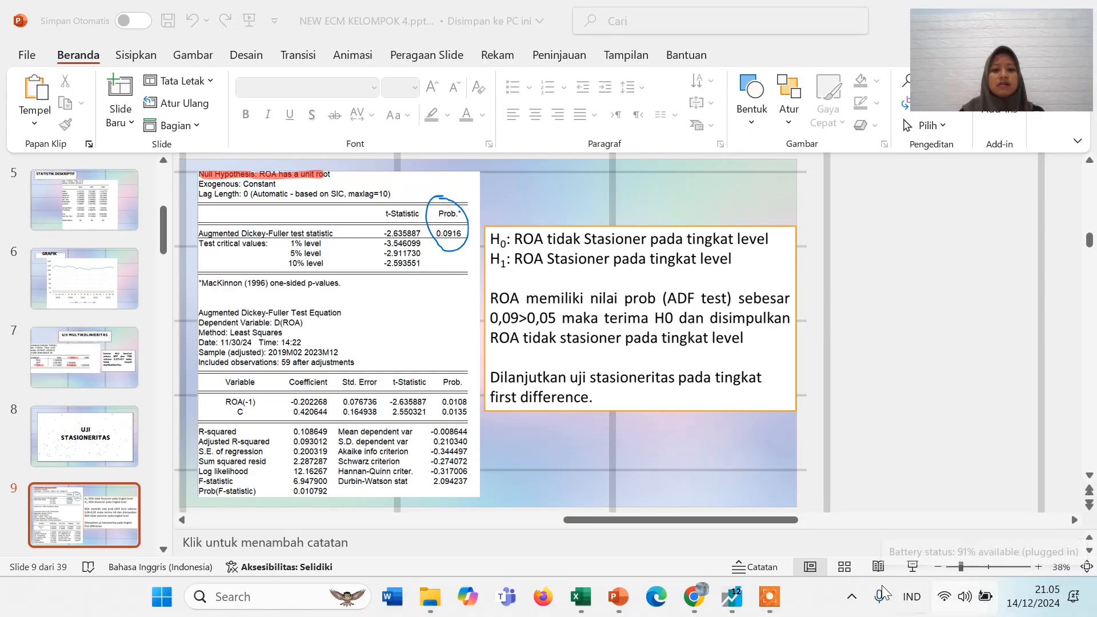
pyautogui.click(724, 605)
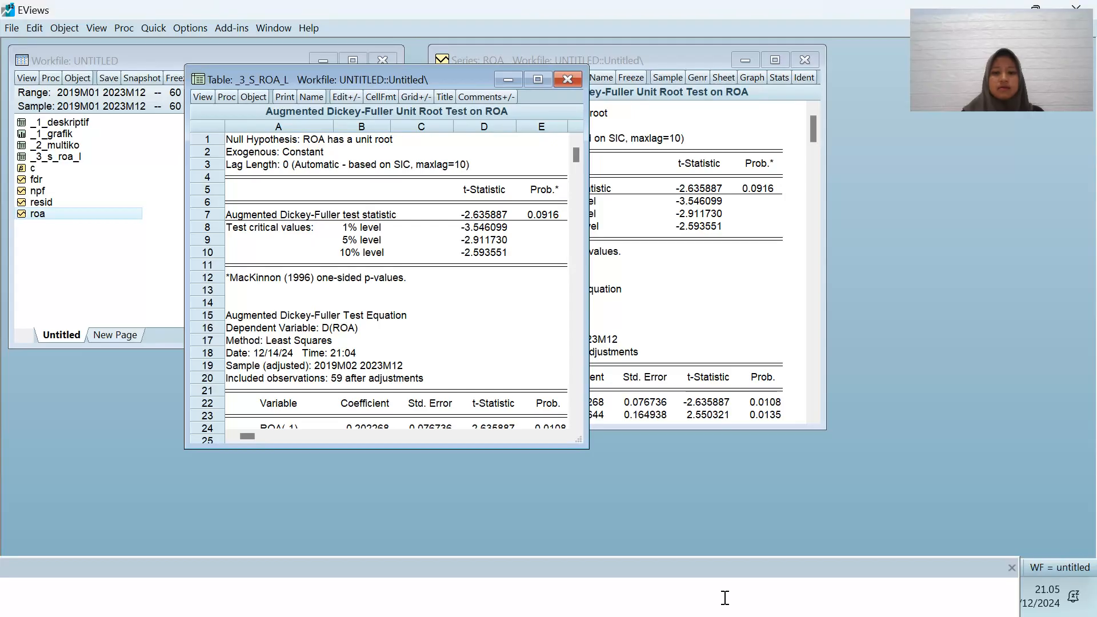
pyautogui.click(569, 81)
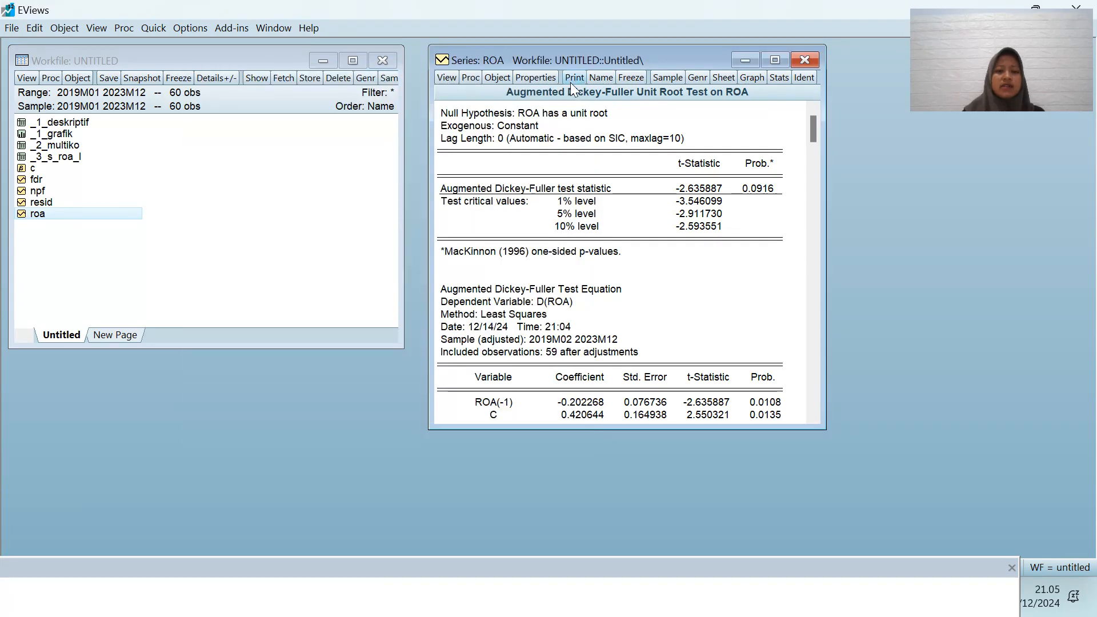
# Run the standard Augmented Dickey-Fuller unit root test on ROA in 1st difference with intercept.
pyautogui.click(447, 78)
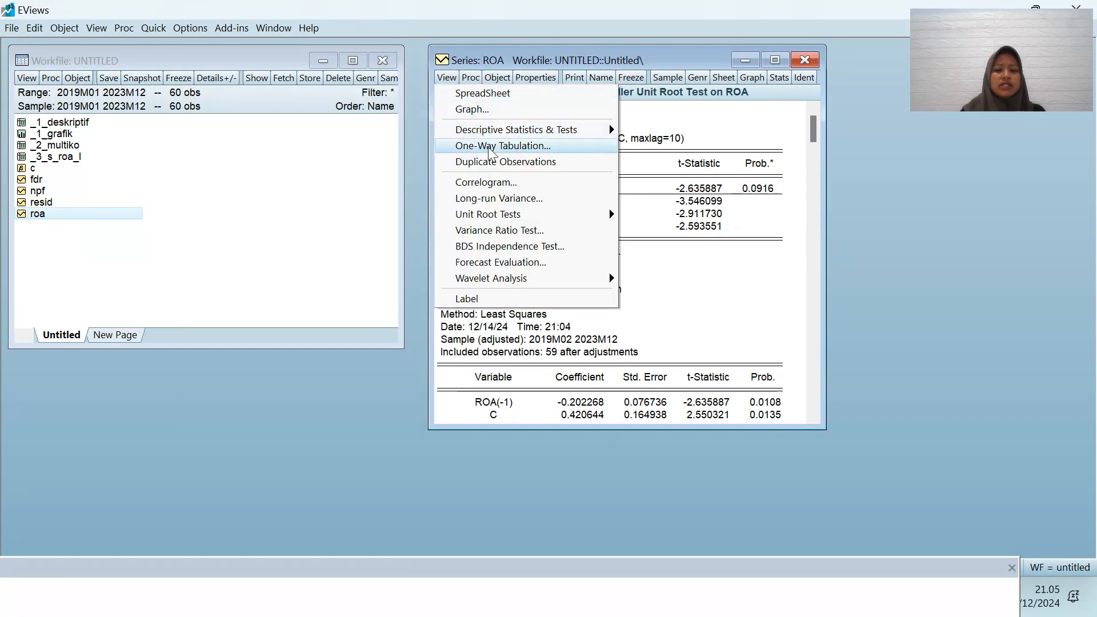
pyautogui.moveTo(505, 214)
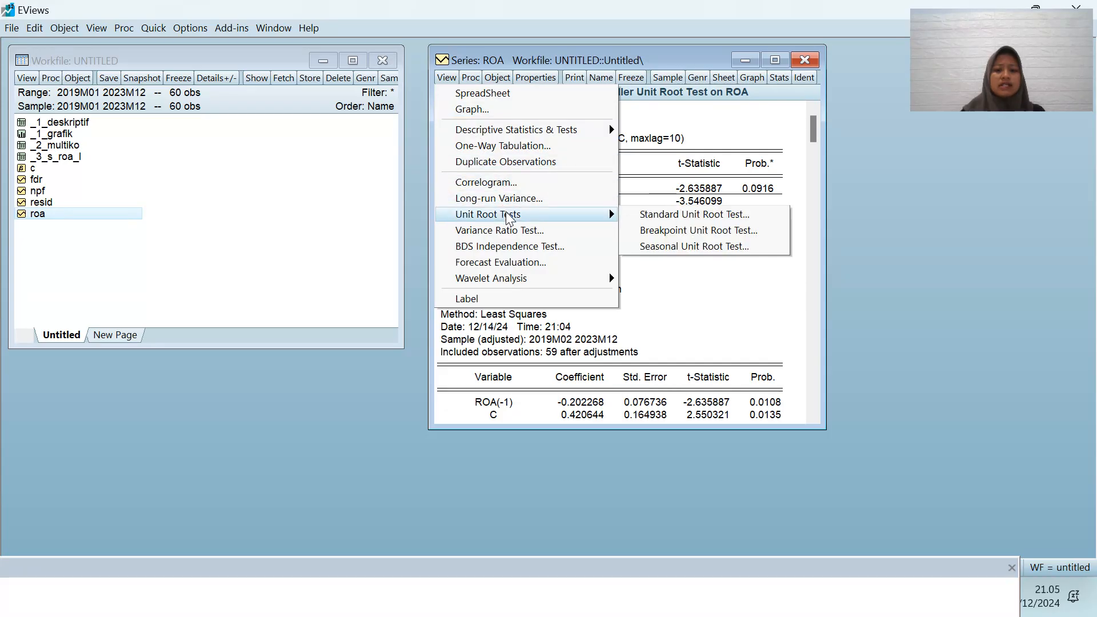
pyautogui.click(657, 220)
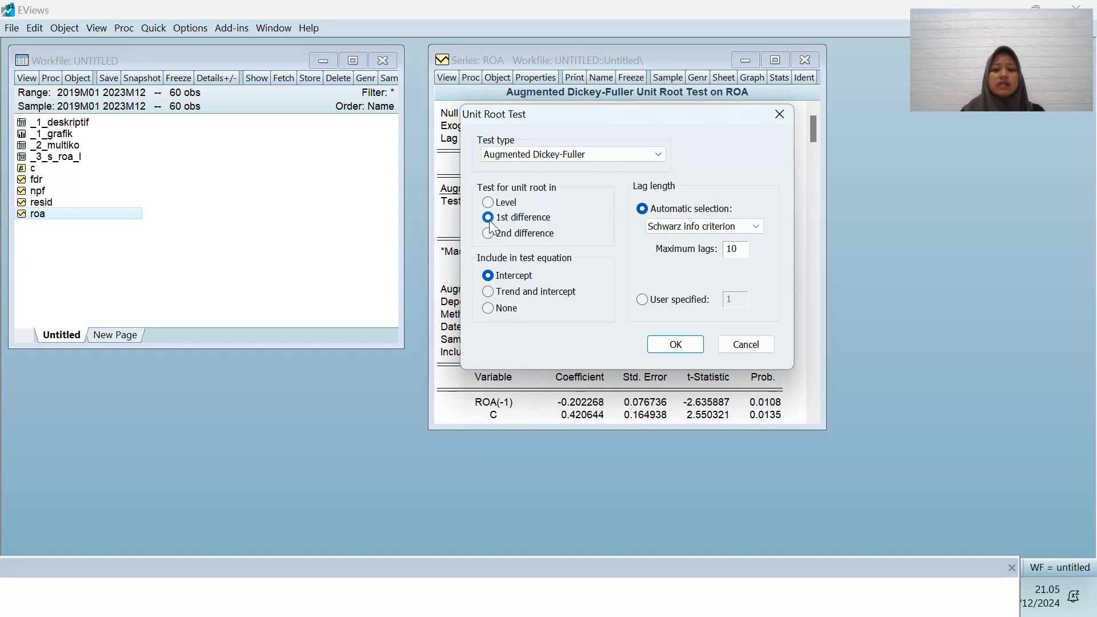
pyautogui.click(675, 344)
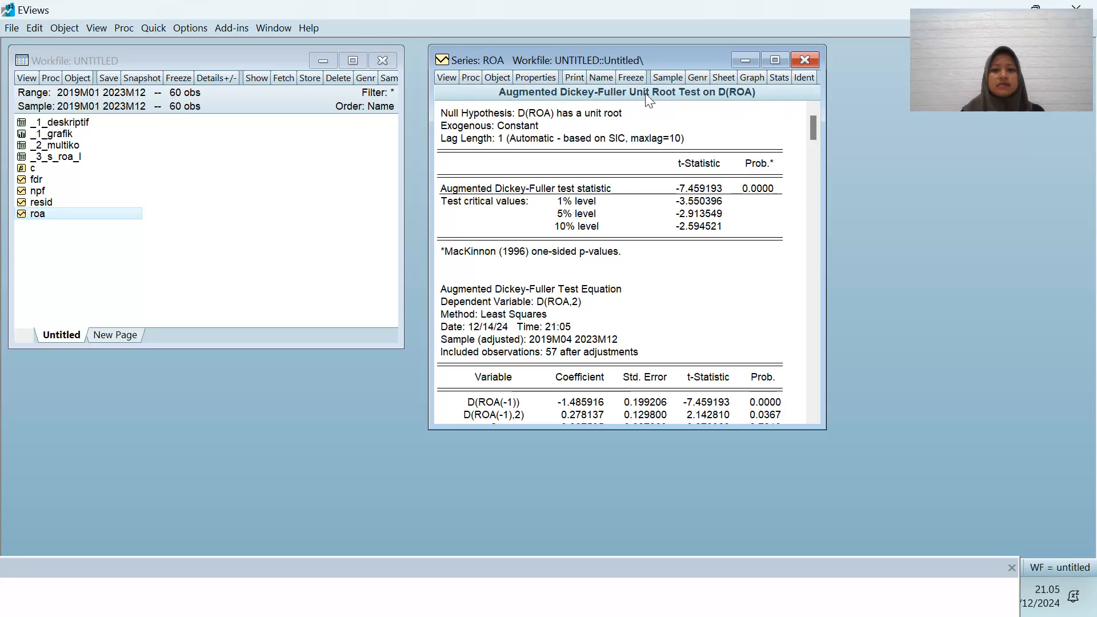
# Freeze the first-difference unit root test results as a table named _3_S_ROA_F.
pyautogui.click(631, 78)
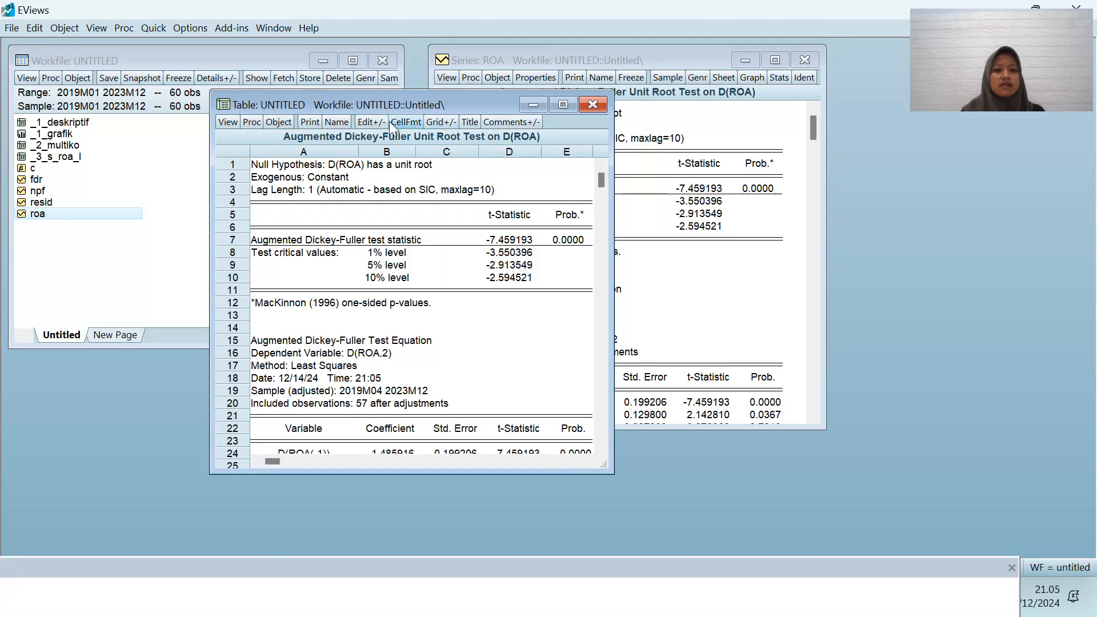
pyautogui.click(338, 123)
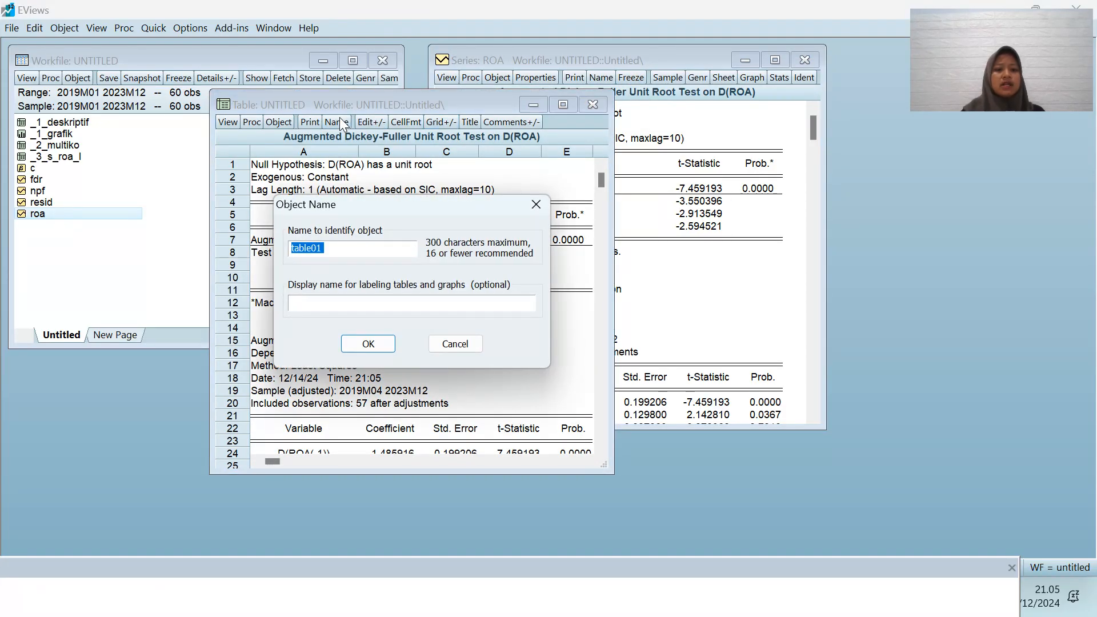
pyautogui.press('BackSpace')
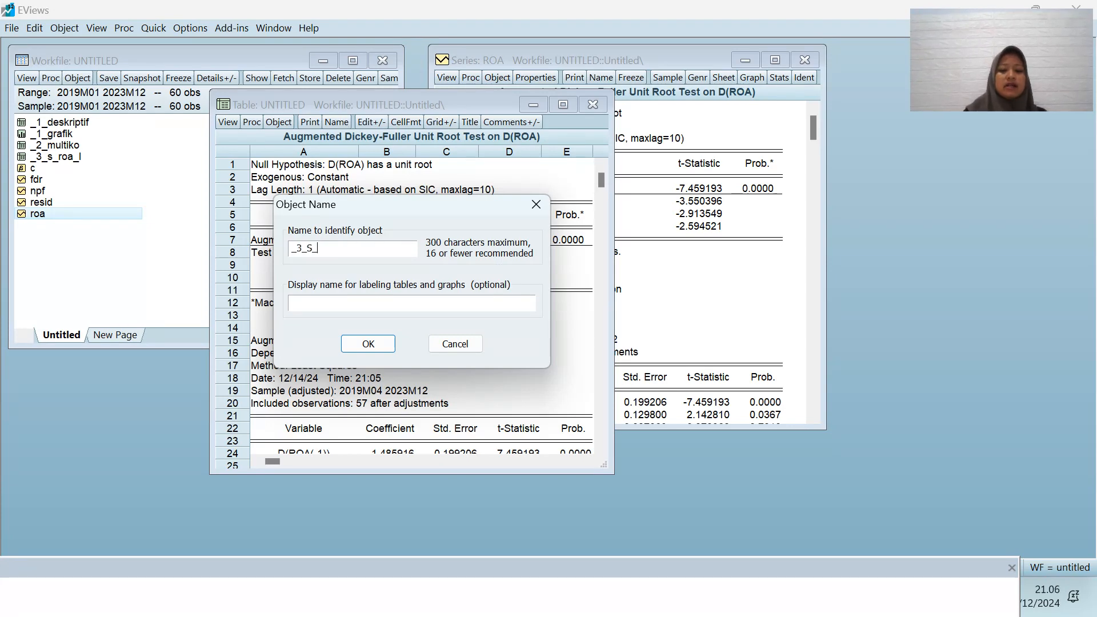
pyautogui.write('_3_S_ROA_F')
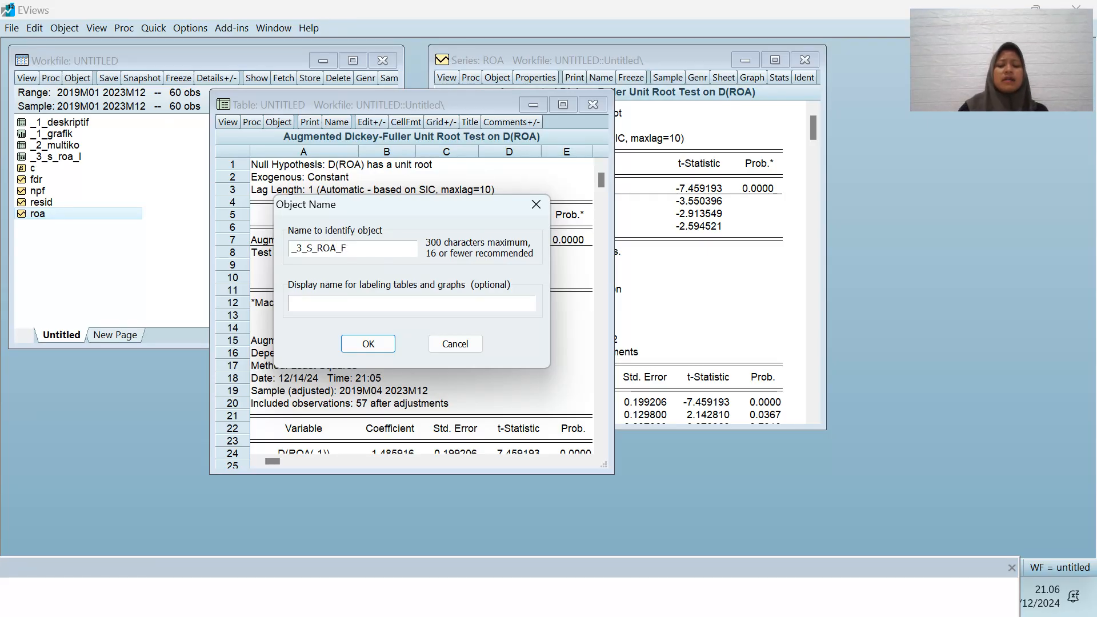
pyautogui.press('Return')
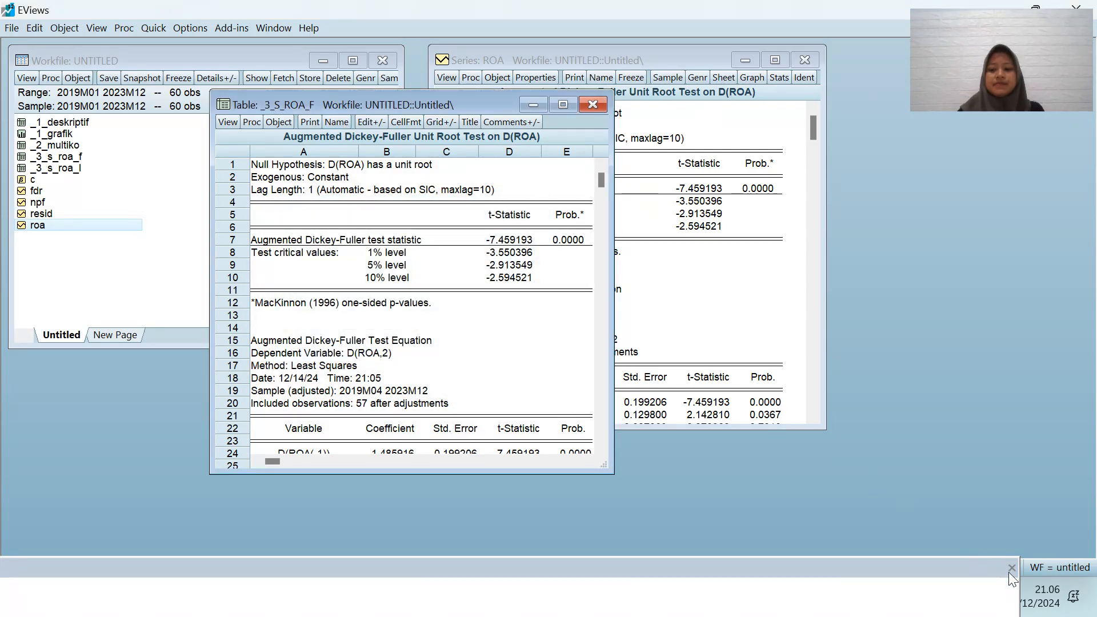
# Switch to the PowerPoint presentation and review the slide interpreting ROA stationarity at first difference.
pyautogui.click(1033, 594)
pyautogui.click(1033, 594)
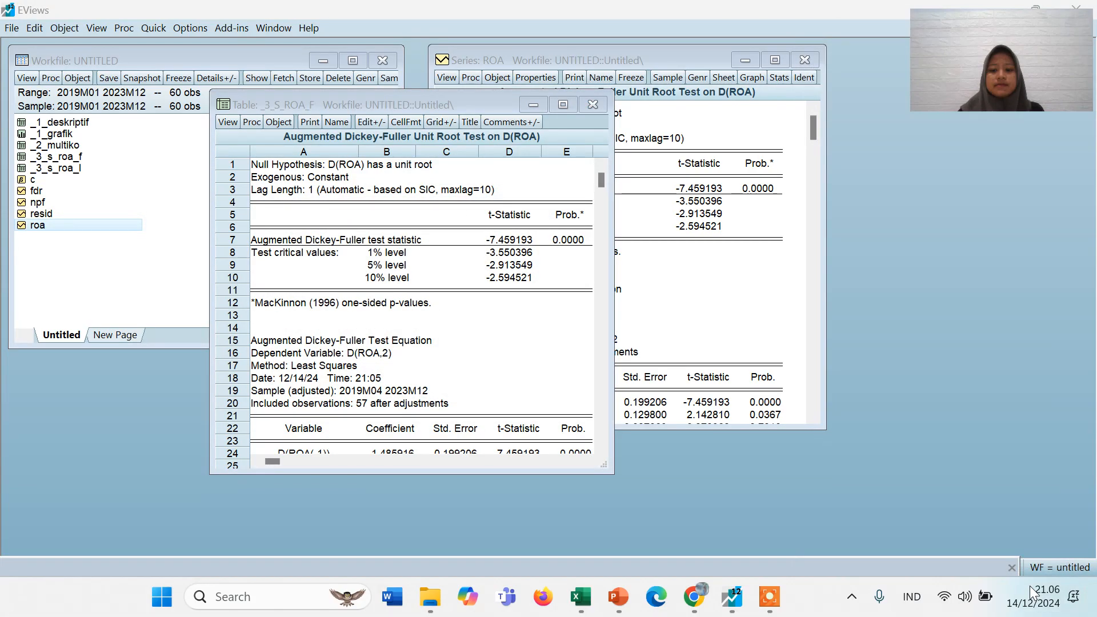
pyautogui.click(617, 595)
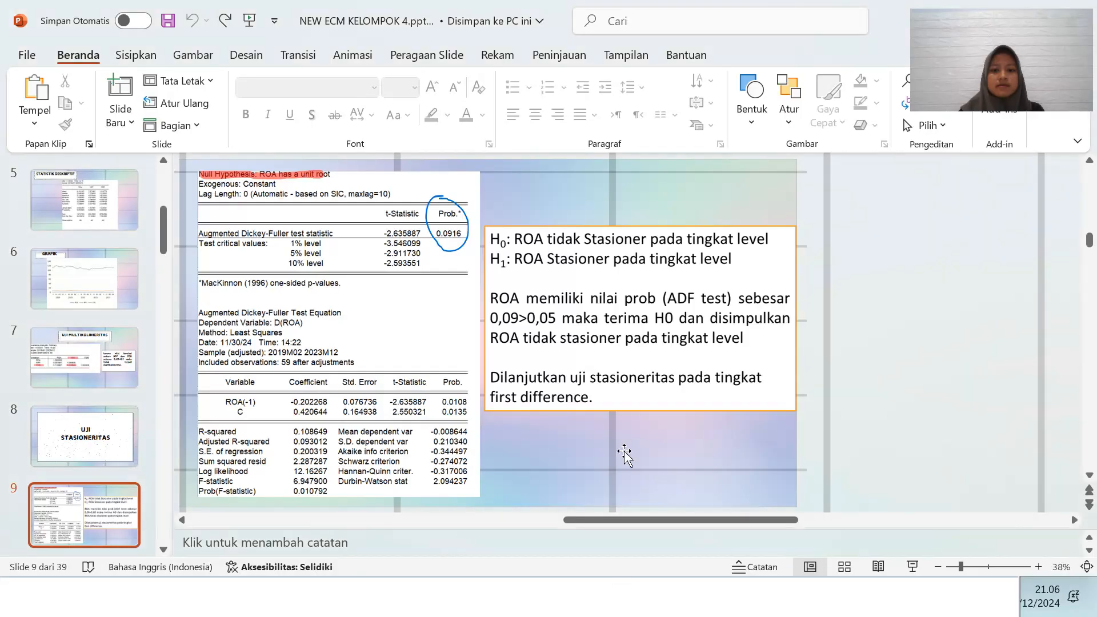
pyautogui.scroll(-1, 628, 434)
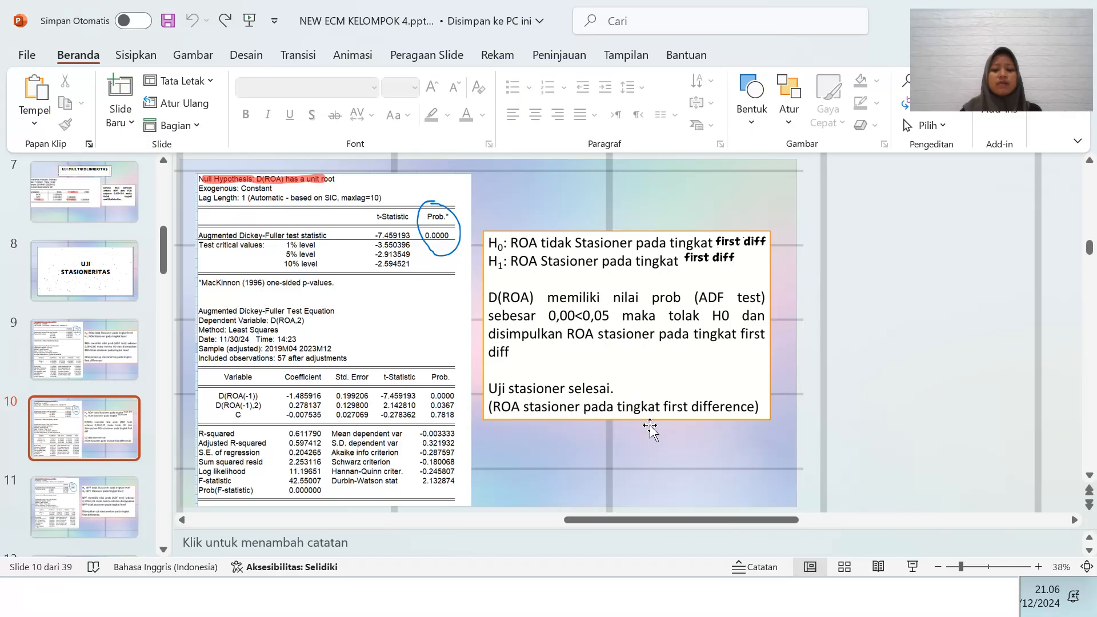
# Switch back to EViews and close the _3_S_ROA_F table and the ROA series window.
pyautogui.click(1048, 606)
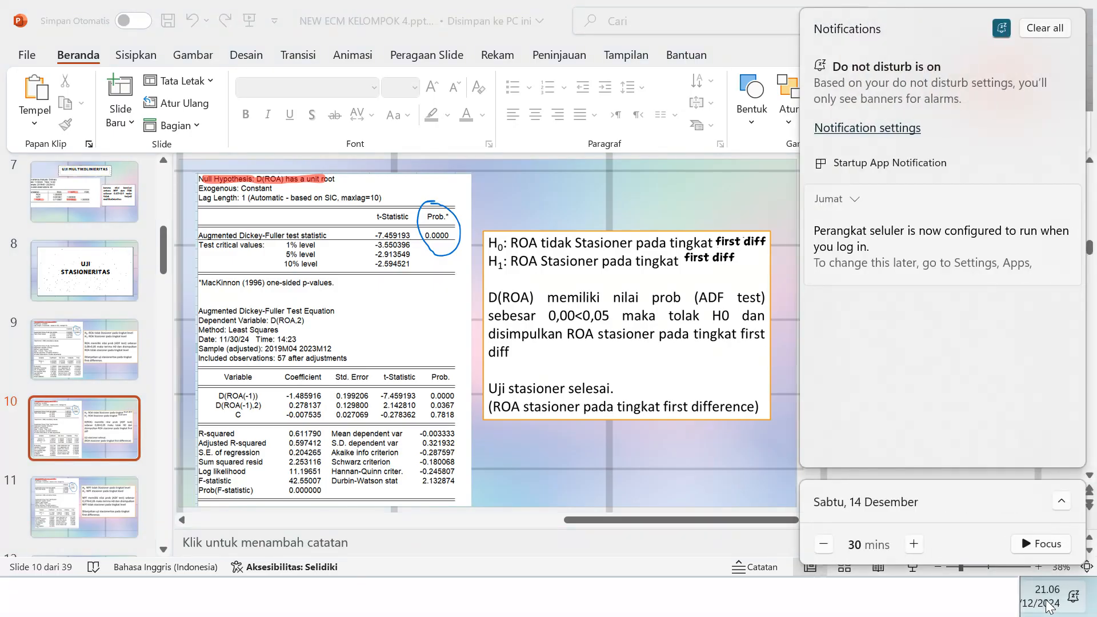
pyautogui.click(1048, 605)
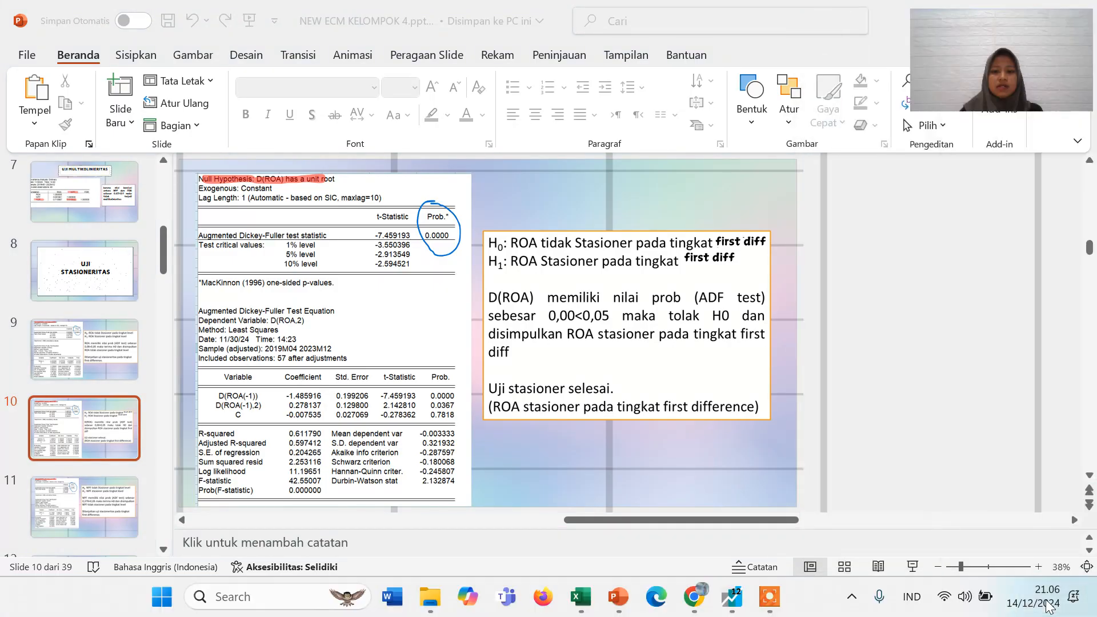
pyautogui.click(727, 606)
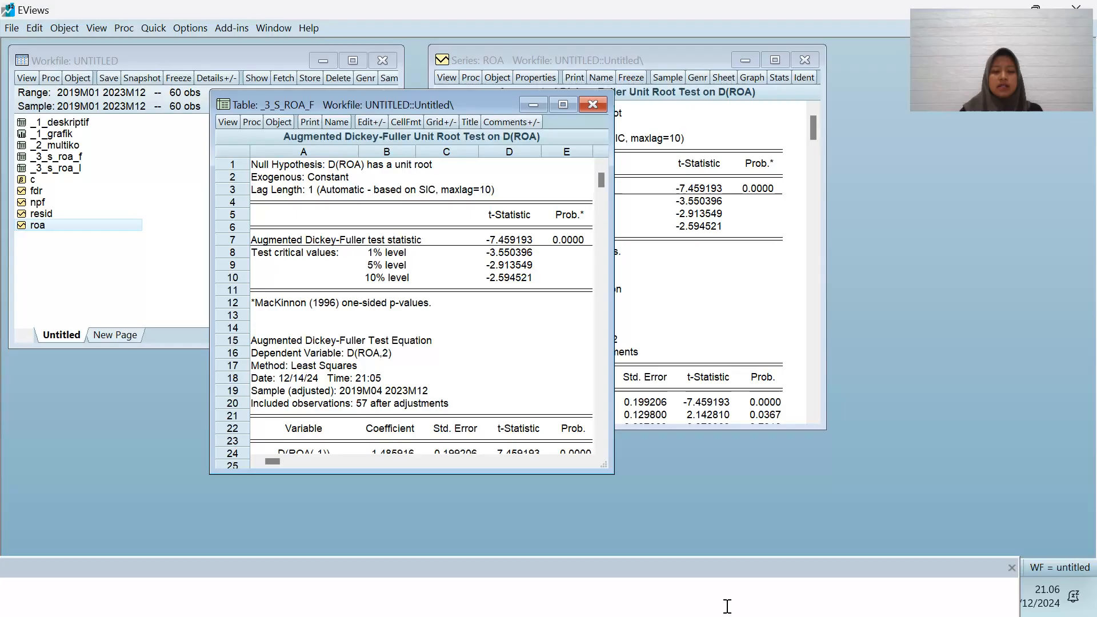
pyautogui.click(598, 108)
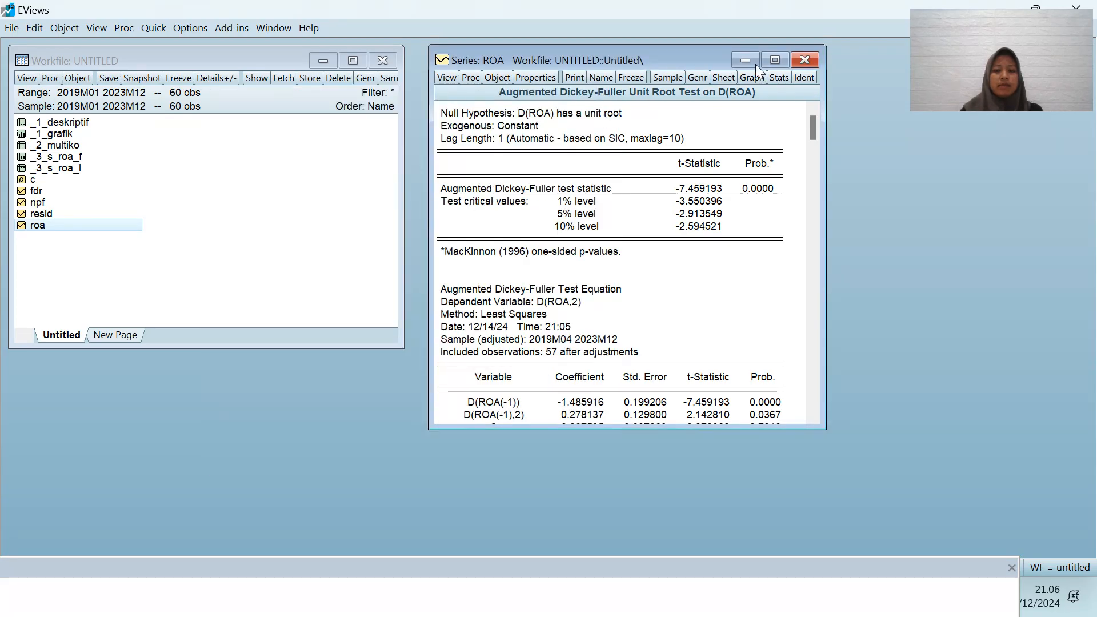
pyautogui.click(802, 60)
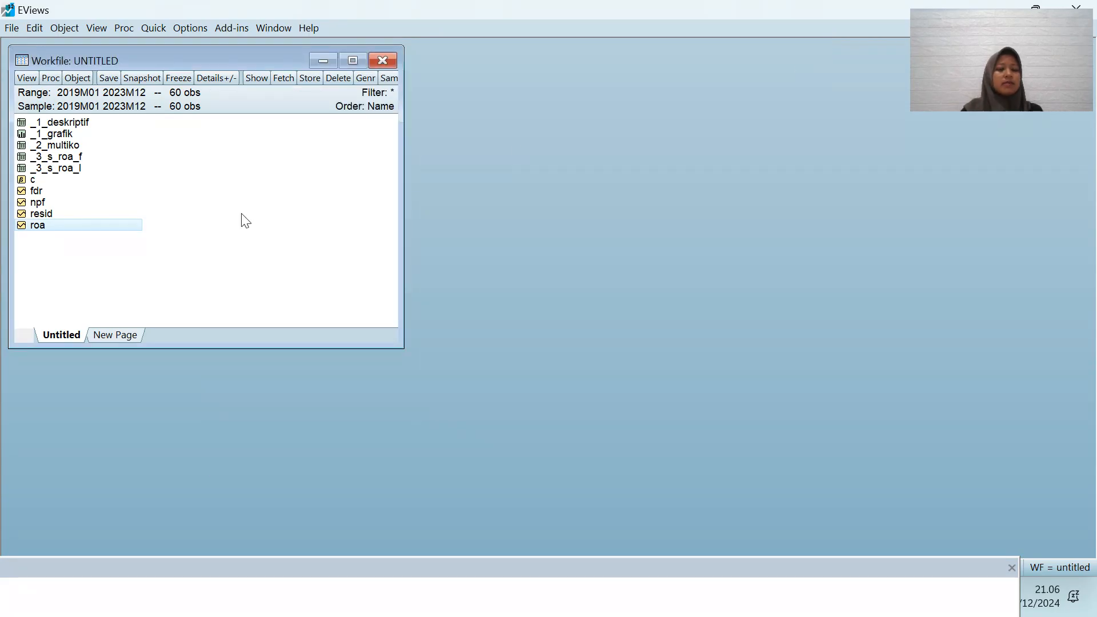
# Open the NPF series and run the standard Augmented Dickey-Fuller unit root test at level with intercept.
pyautogui.doubleClick(68, 203)
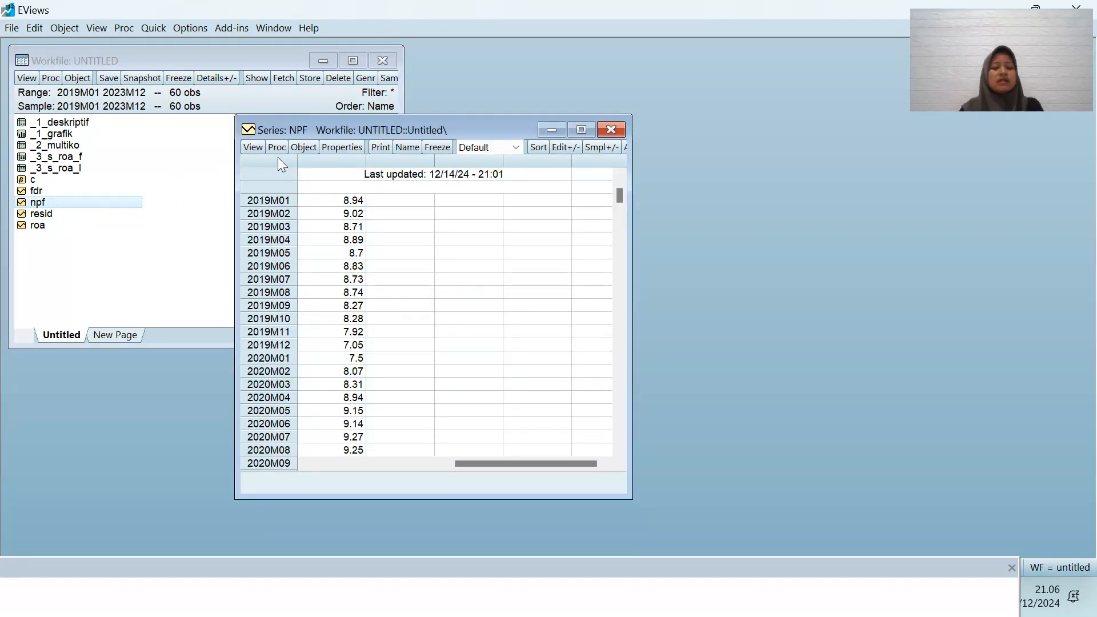
pyautogui.click(256, 148)
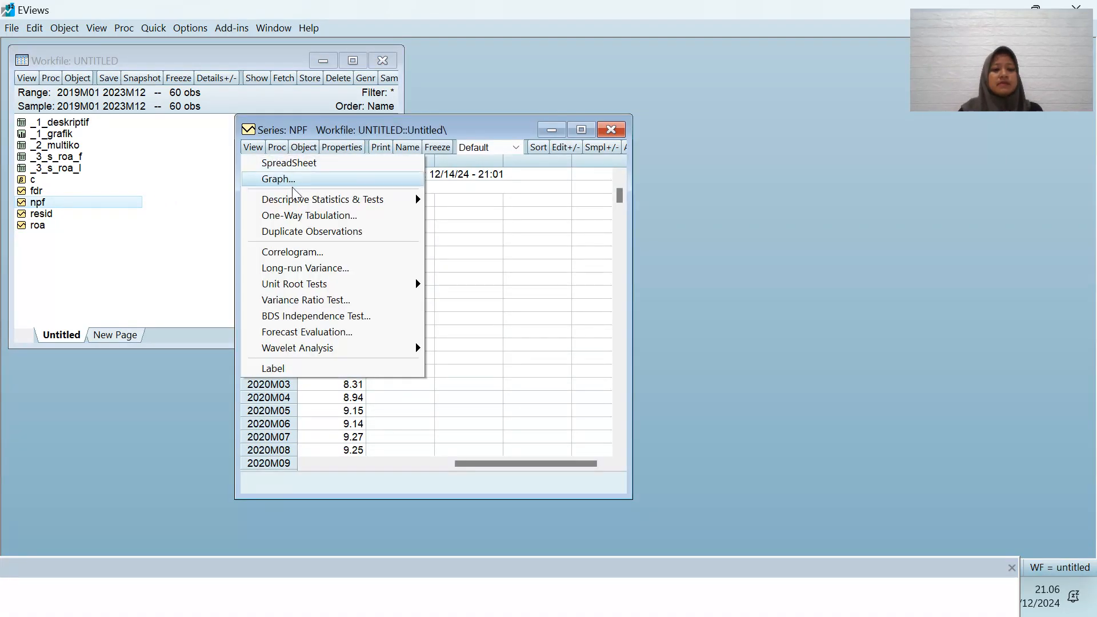
pyautogui.moveTo(314, 285)
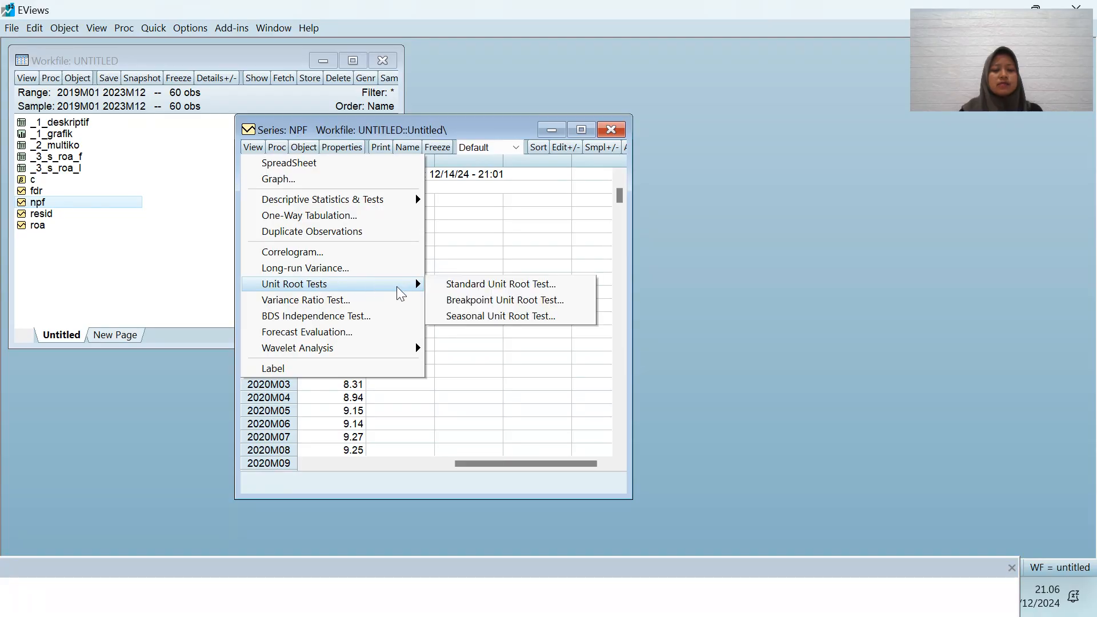
pyautogui.click(459, 286)
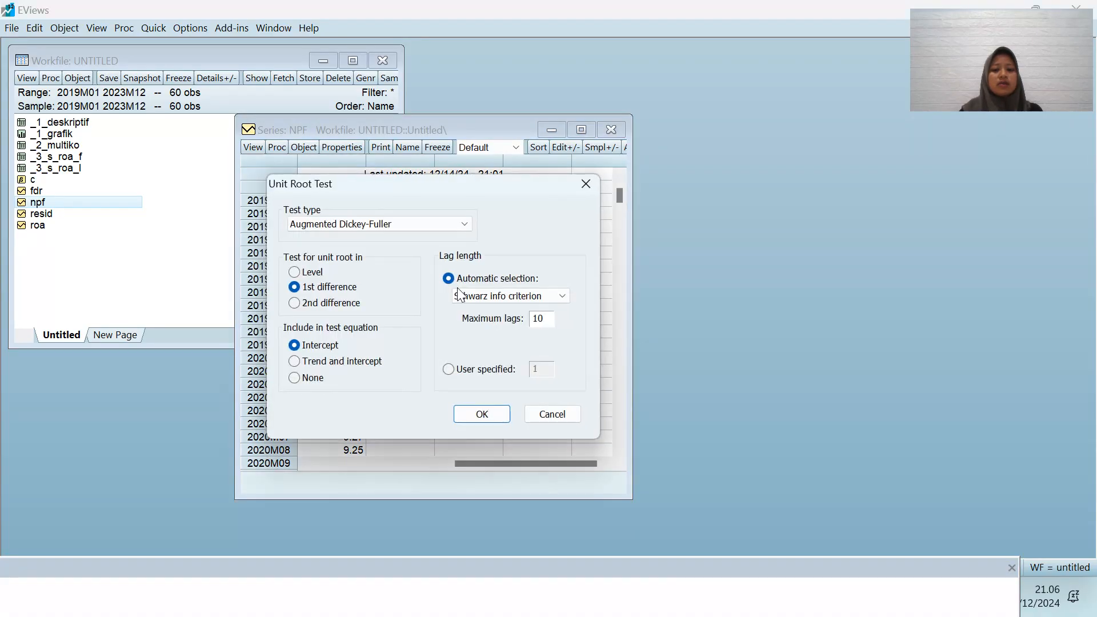
pyautogui.click(293, 271)
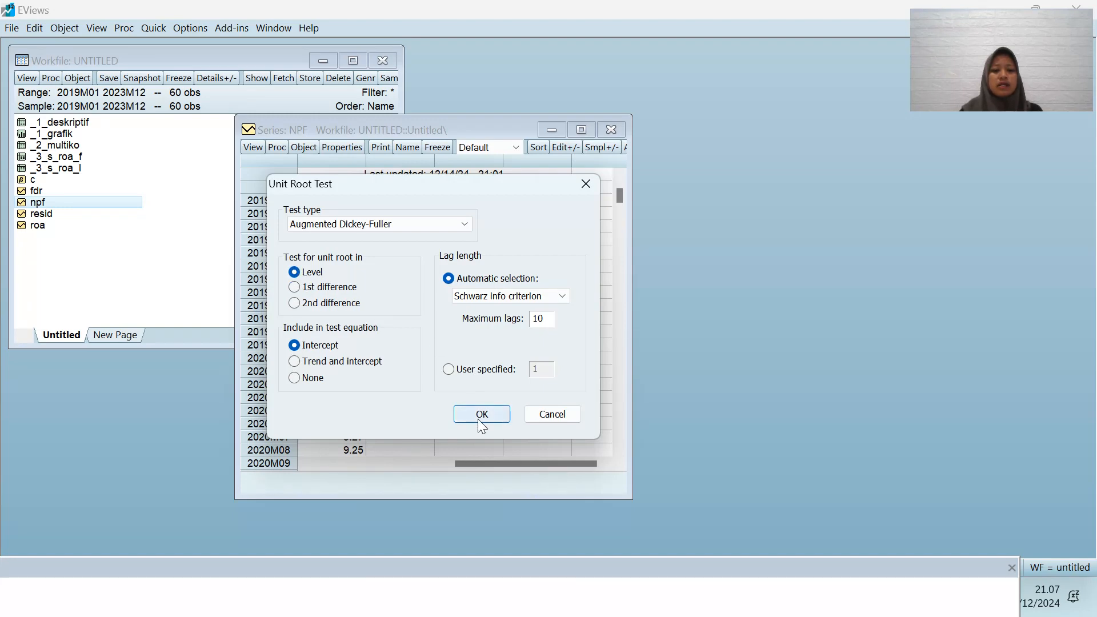
pyautogui.click(481, 414)
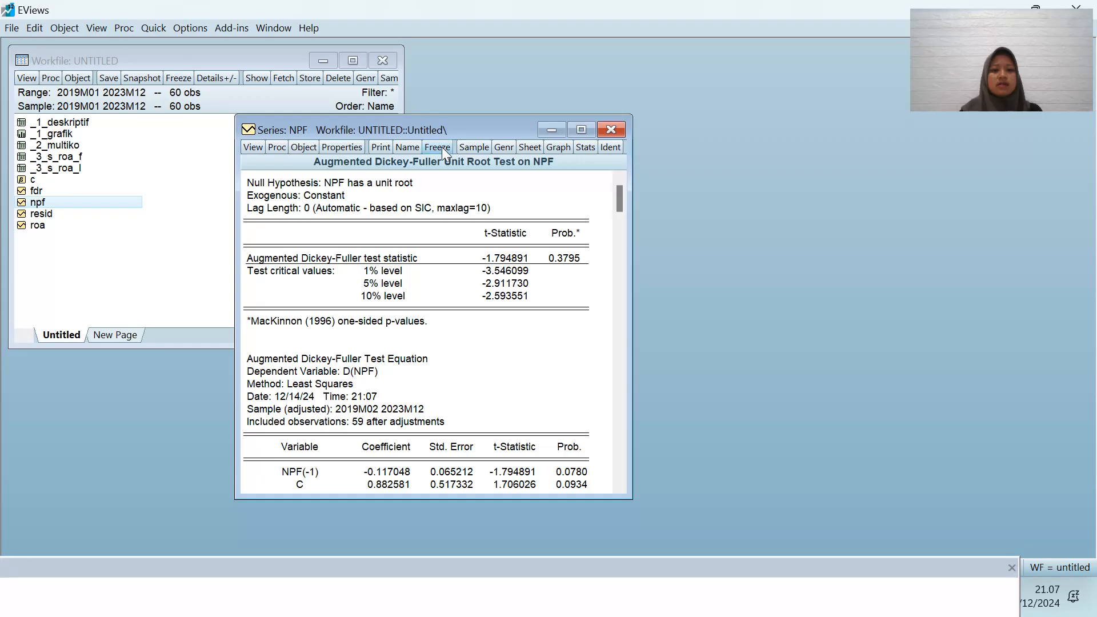
# Freeze the NPF level unit root test results as a table named _3_S_NPF_L.
pyautogui.click(437, 147)
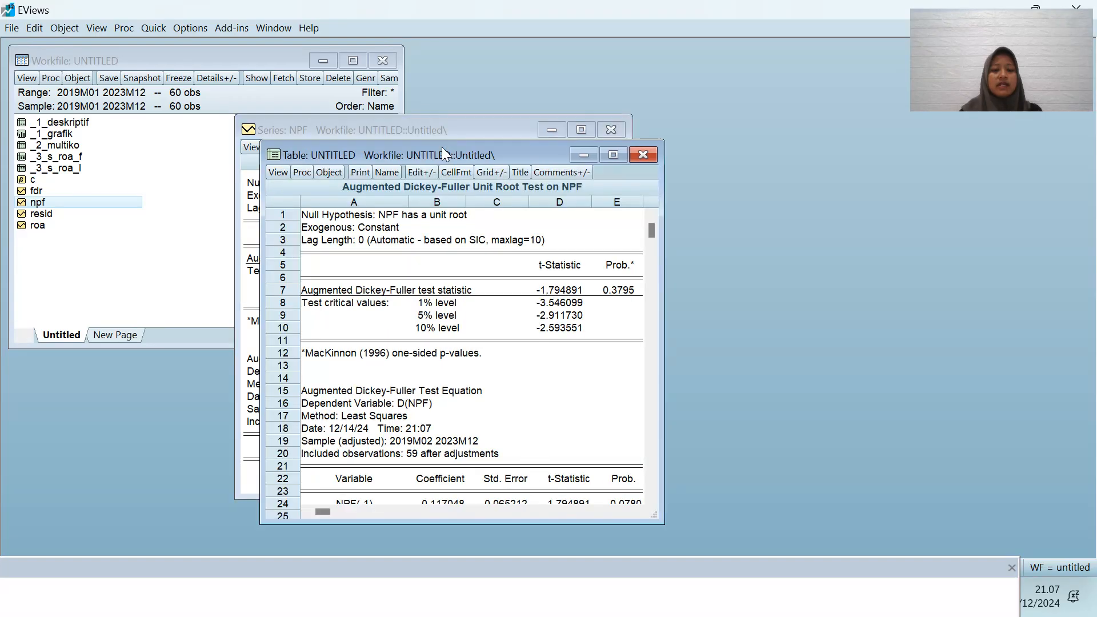
pyautogui.click(384, 172)
pyautogui.write('_3')
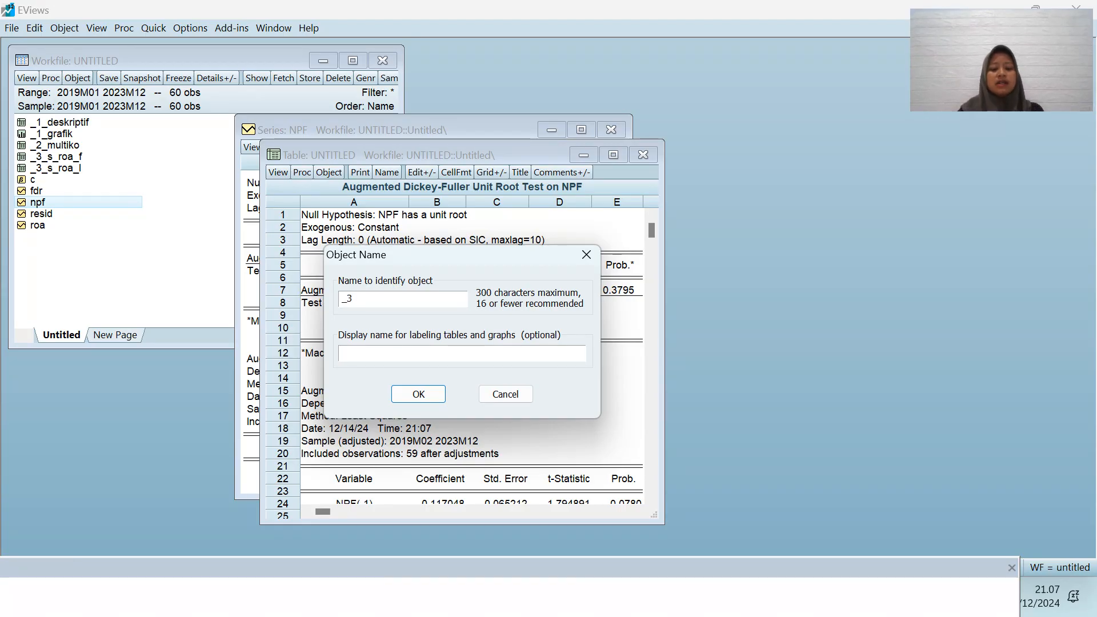
pyautogui.write('_S_NPF_')
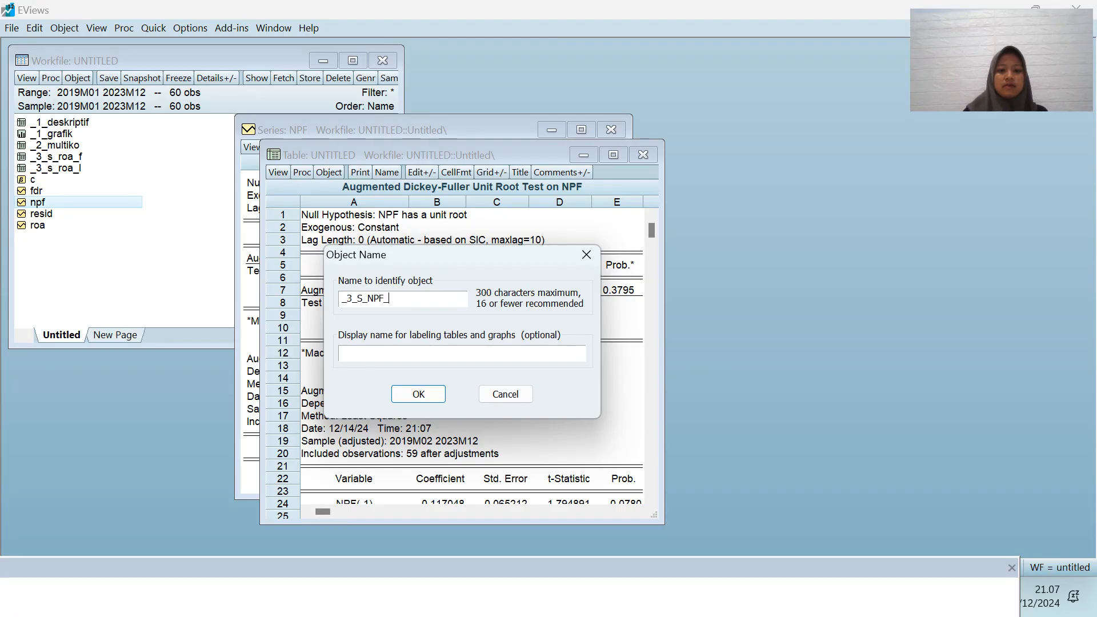
pyautogui.write('L')
pyautogui.press('Return')
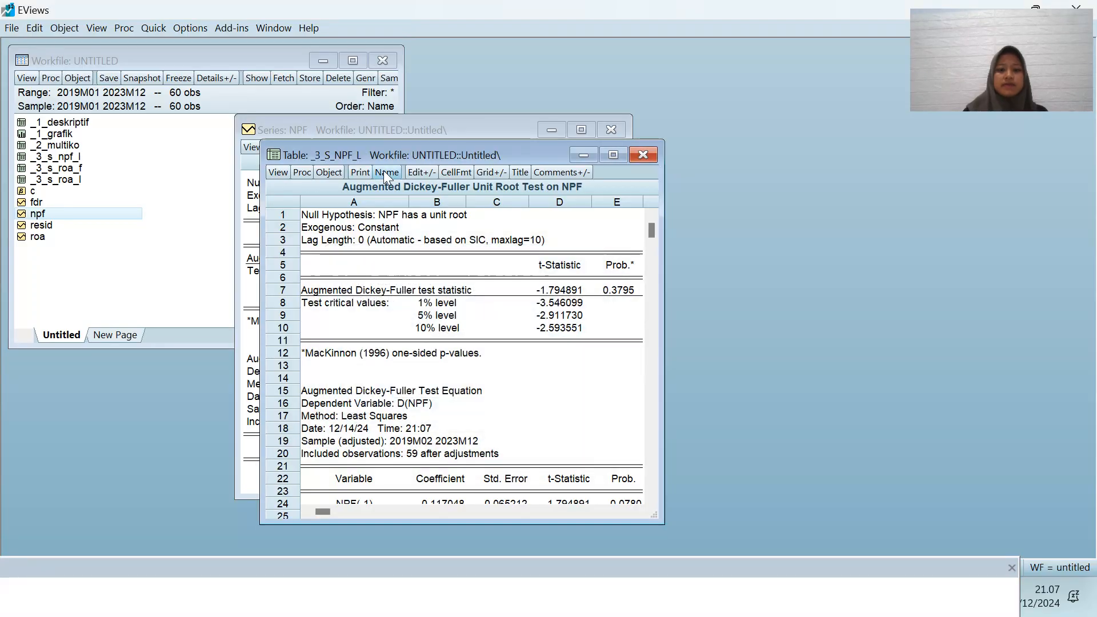
# Switch to the PowerPoint presentation and review the slide interpreting NPF stationarity at level.
pyautogui.click(1039, 604)
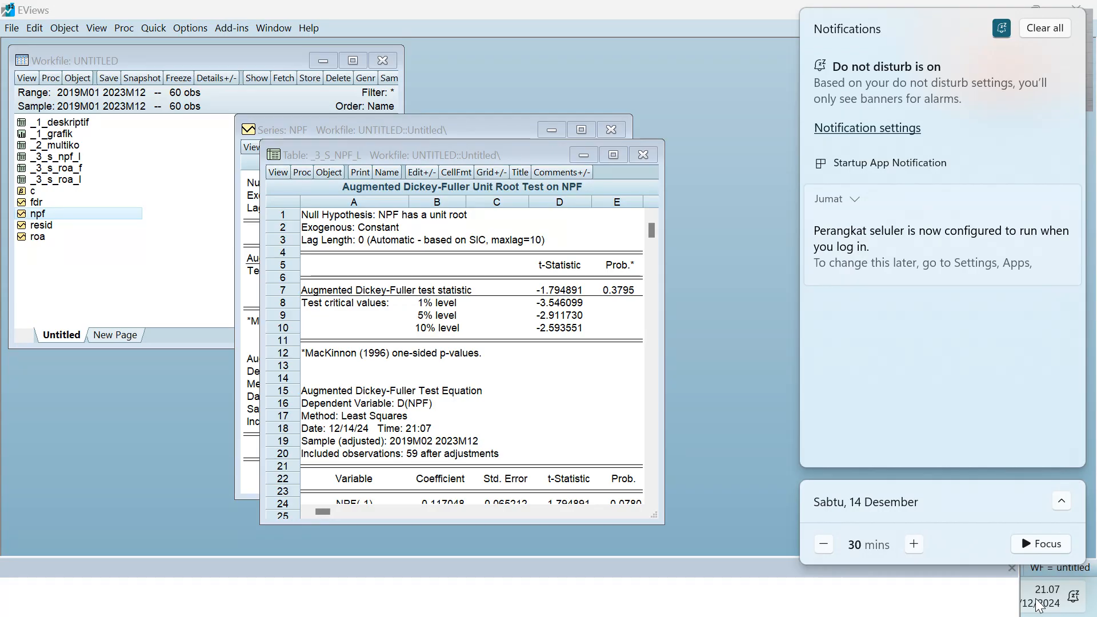
pyautogui.click(1038, 604)
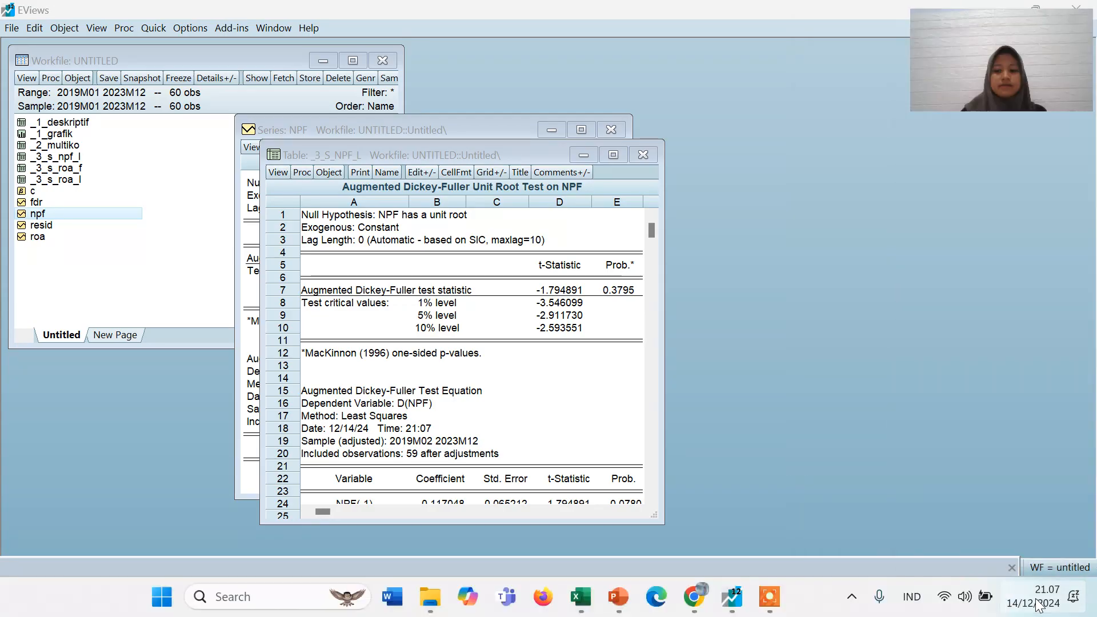
pyautogui.click(618, 596)
pyautogui.scroll(-1, 608, 403)
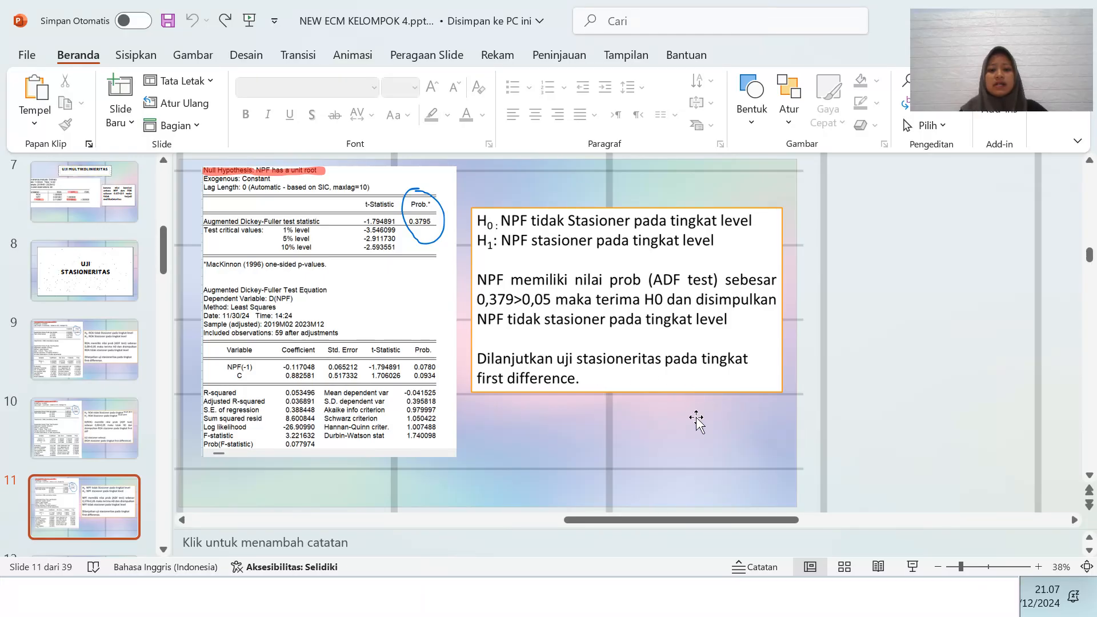
# Switch back to EViews and close the _3_S_NPF_L table.
pyautogui.click(1033, 594)
pyautogui.click(1034, 594)
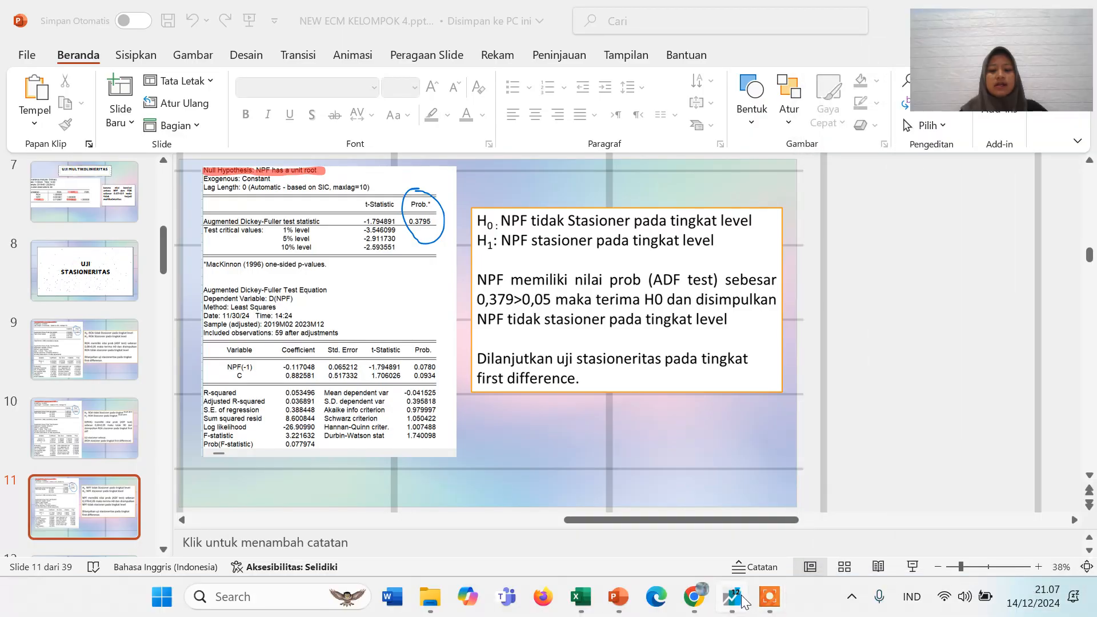
pyautogui.click(742, 595)
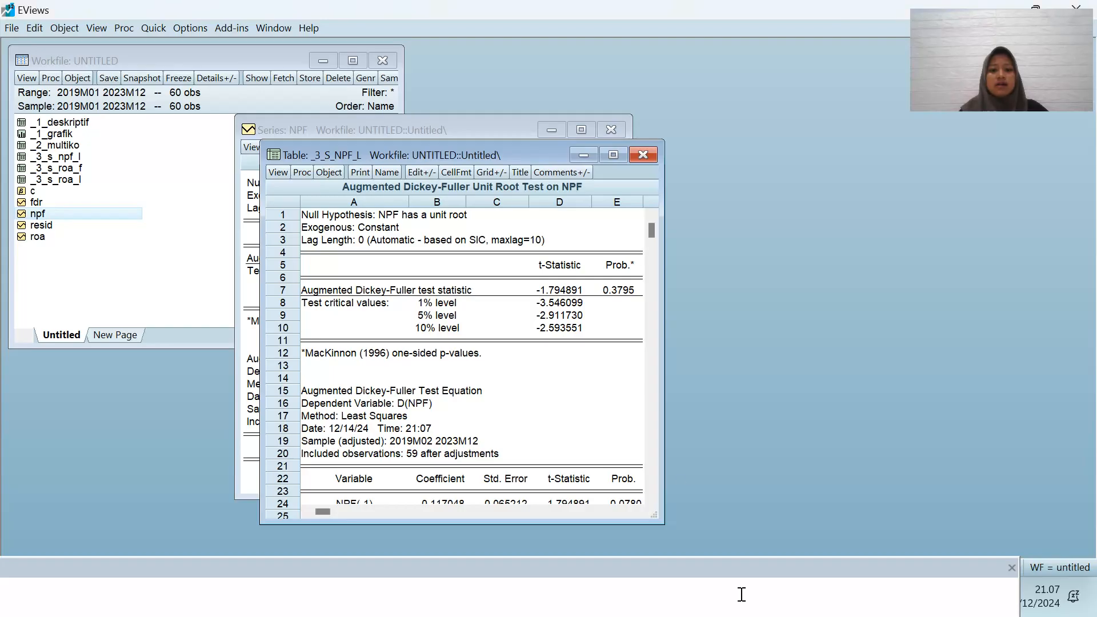
pyautogui.click(642, 155)
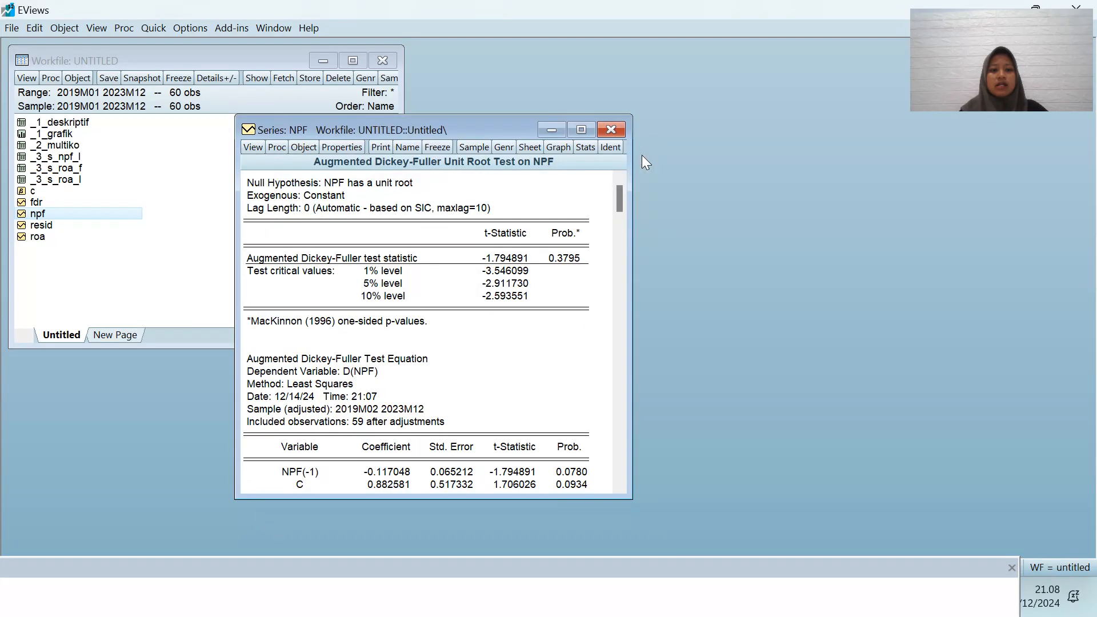
# Run the standard Augmented Dickey-Fuller unit root test on NPF in 1st difference with intercept.
pyautogui.click(252, 150)
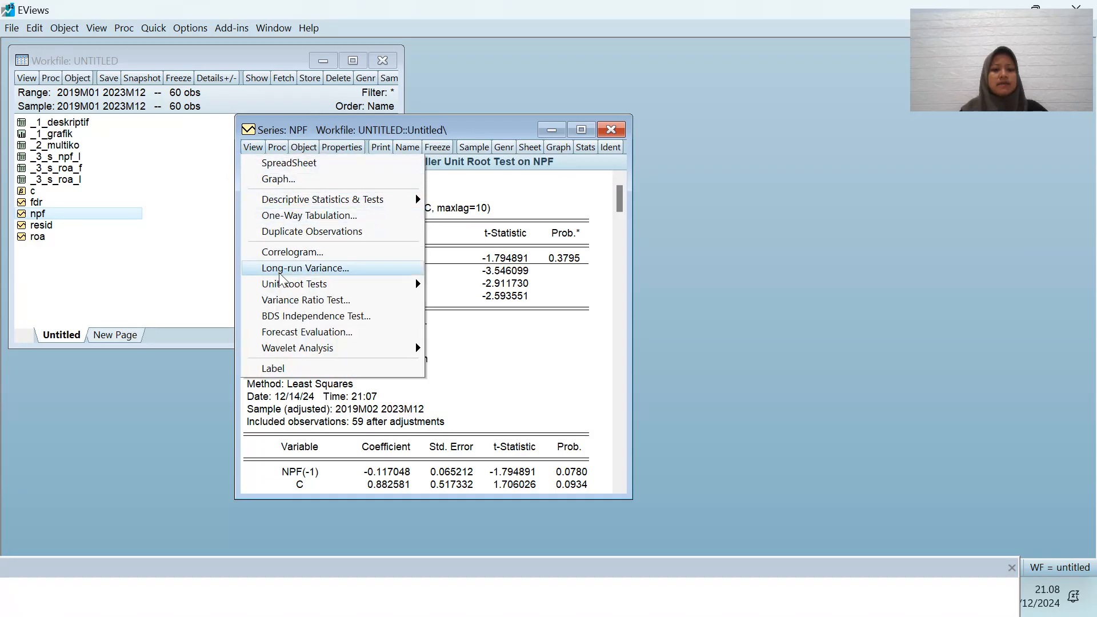
pyautogui.moveTo(288, 288)
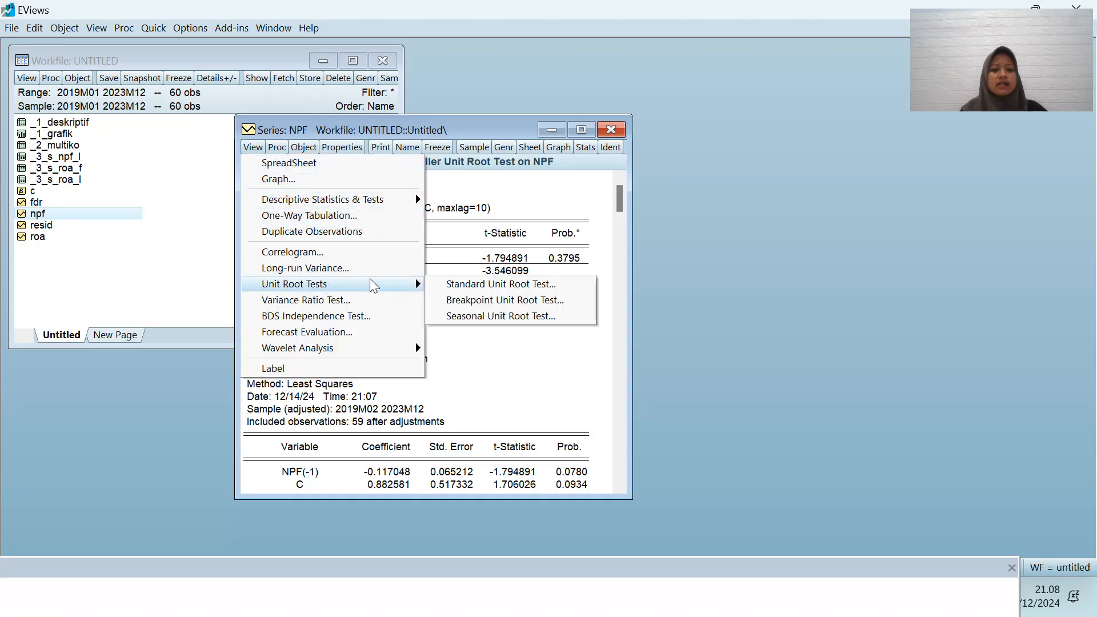
pyautogui.click(446, 285)
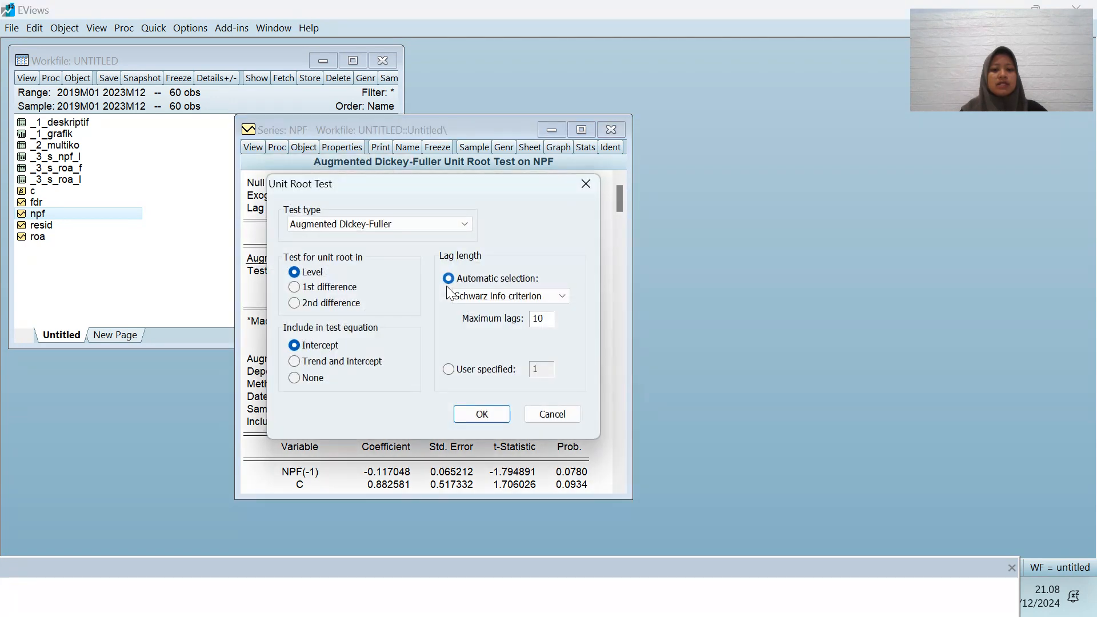
pyautogui.click(305, 291)
pyautogui.click(481, 414)
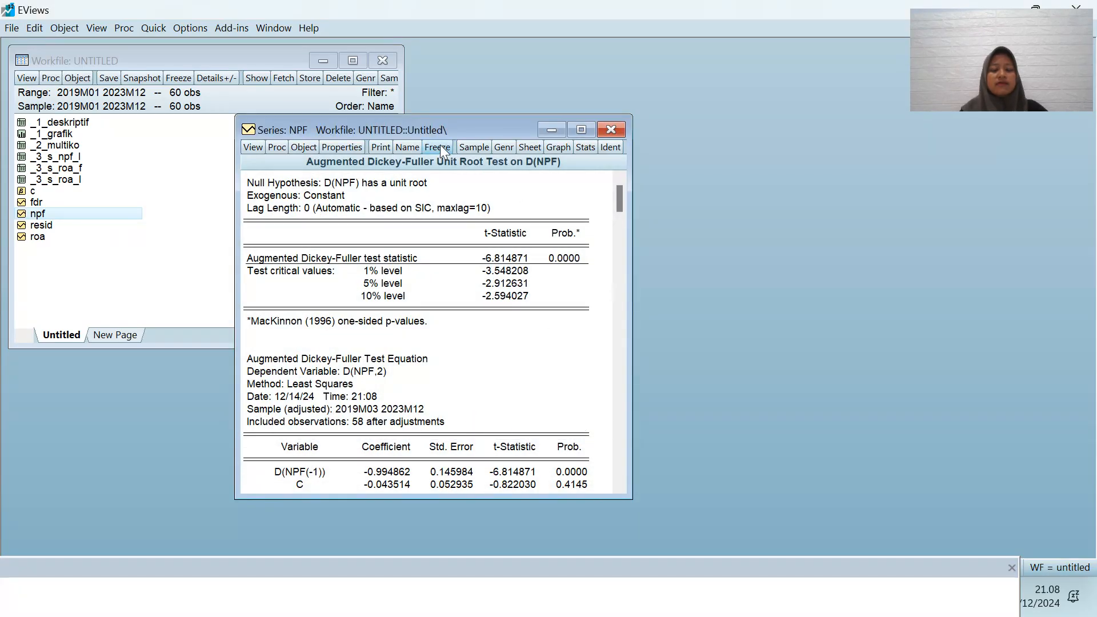
# Freeze the NPF first-difference unit root test results as a table named _3_S_NPF_F.
pyautogui.click(440, 147)
pyautogui.click(409, 197)
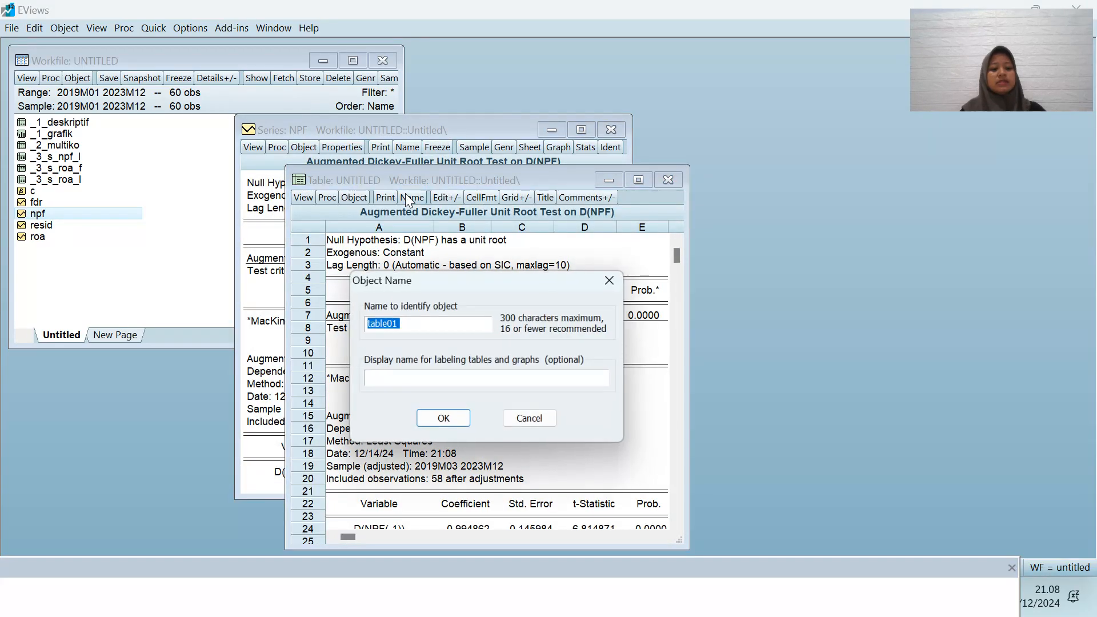
pyautogui.press('BackSpace')
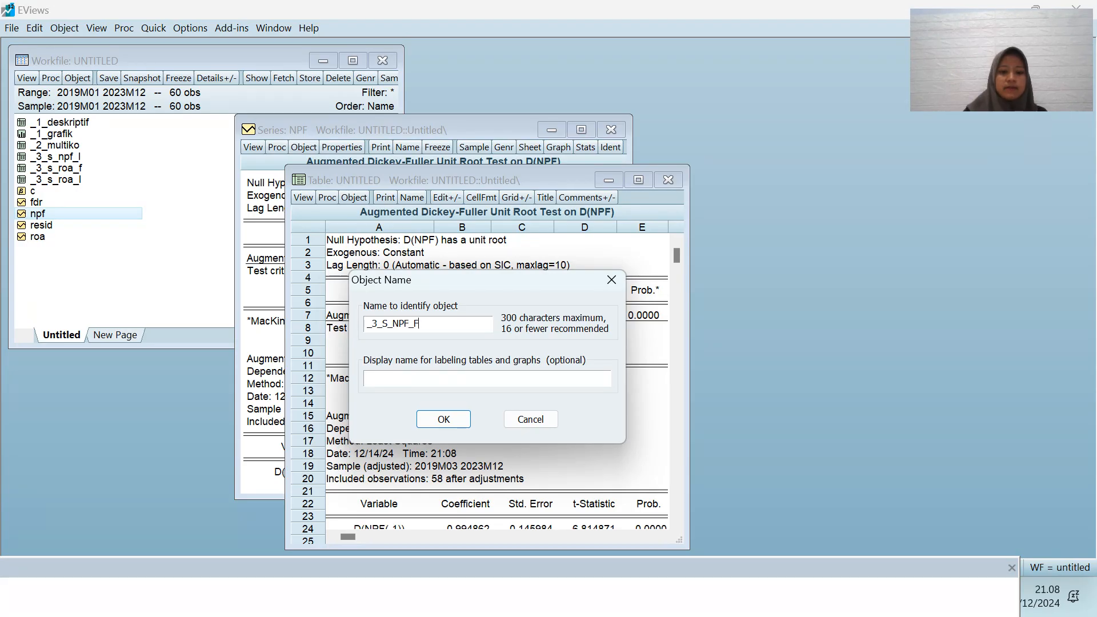
pyautogui.press('Return')
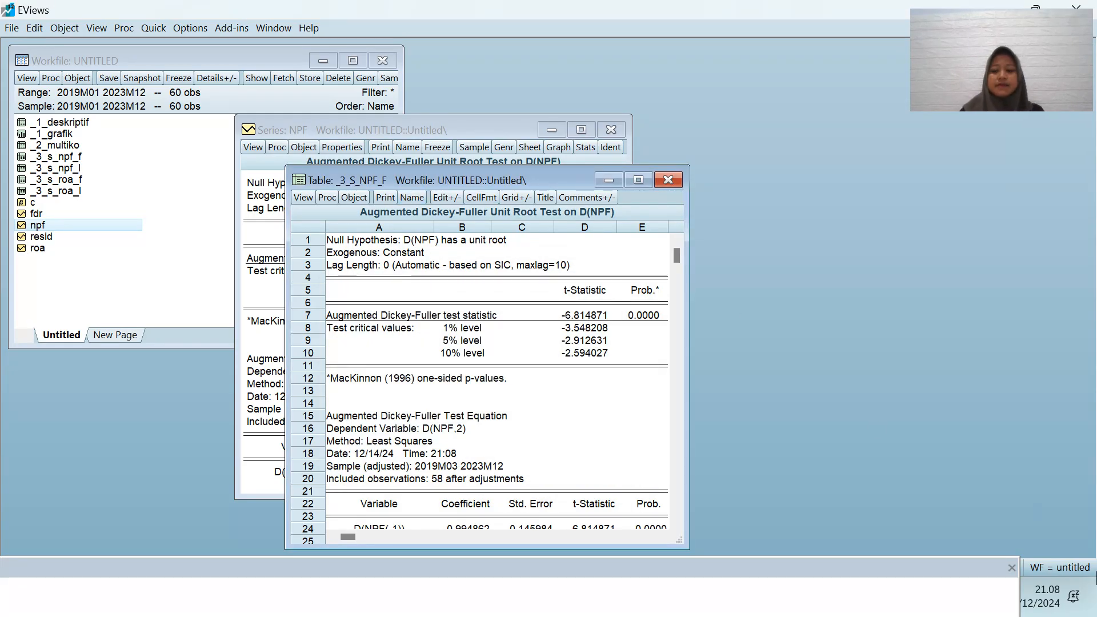
# Switch to the PowerPoint presentation and review the slide interpreting NPF stationarity at first difference.
pyautogui.click(1050, 610)
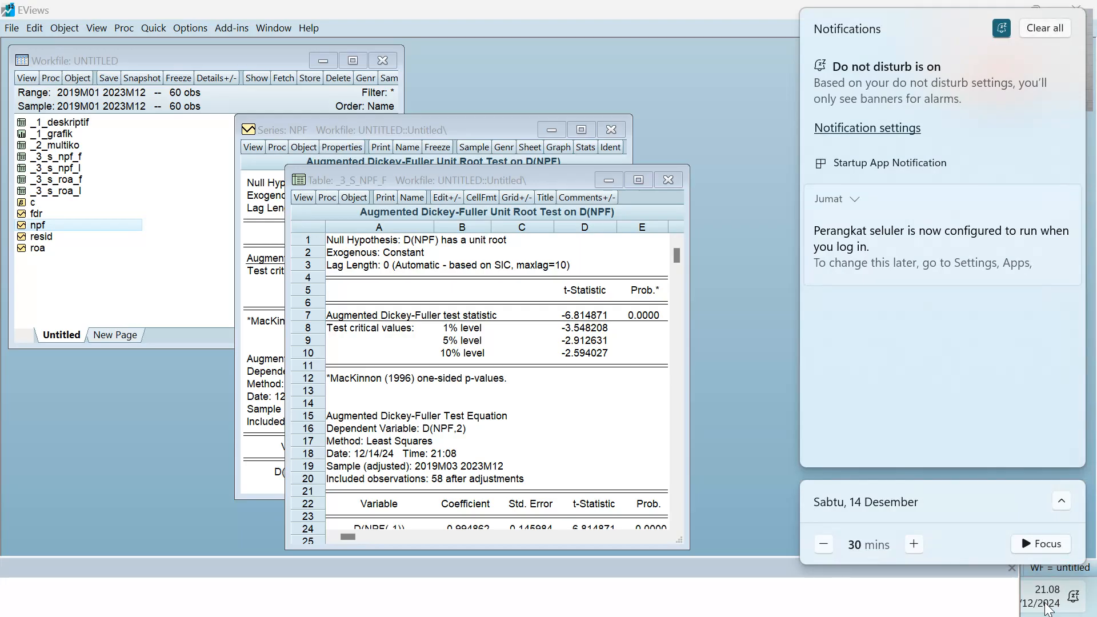
pyautogui.click(1050, 611)
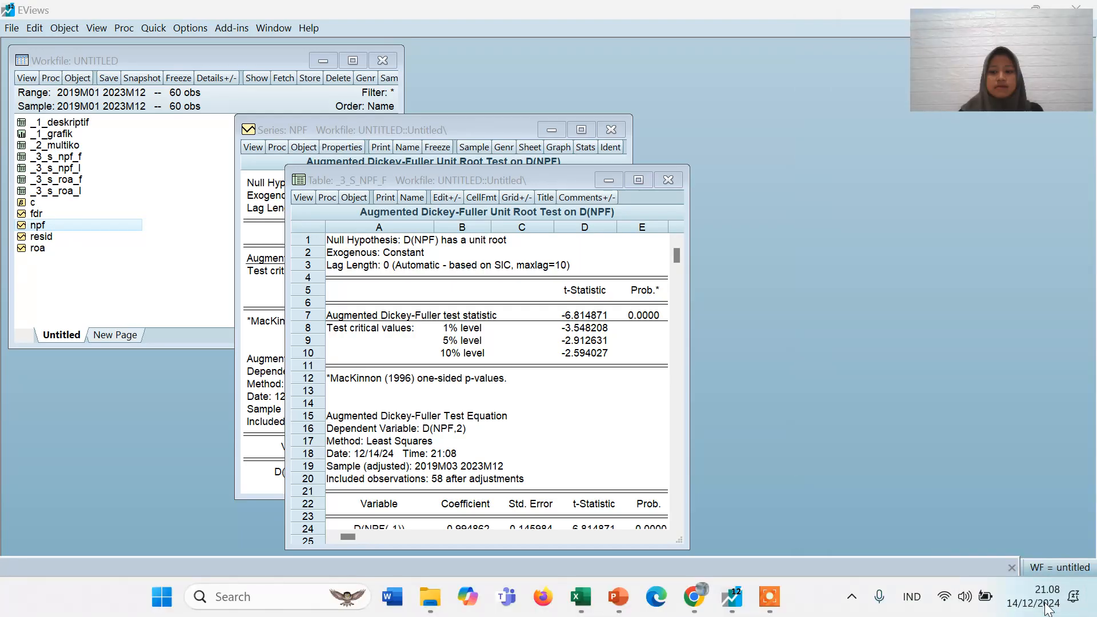
pyautogui.click(632, 600)
pyautogui.scroll(-1, 634, 438)
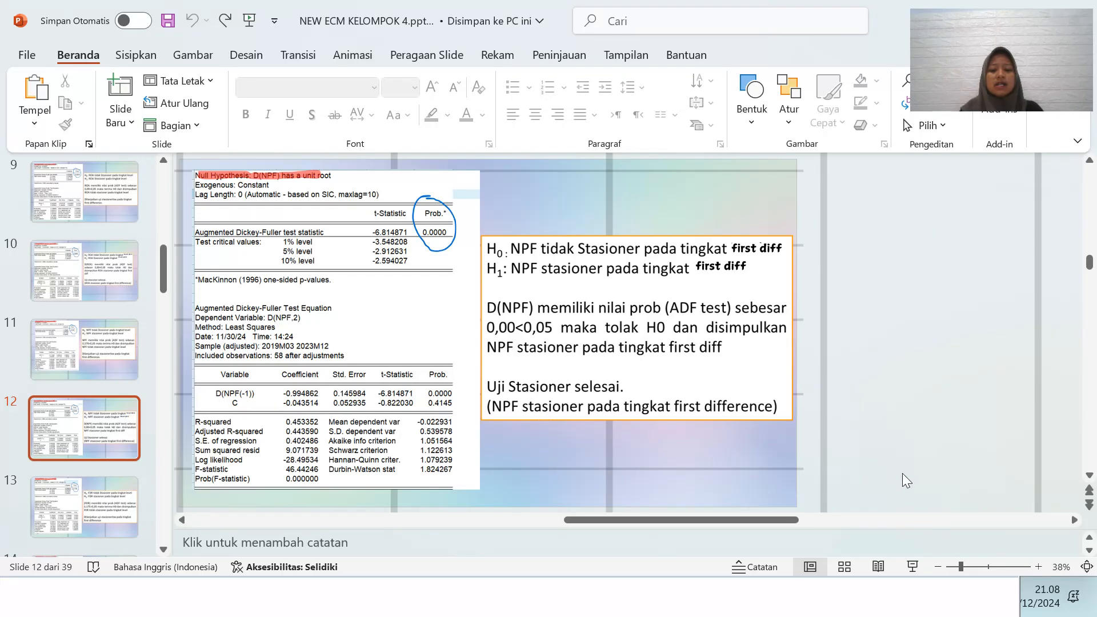
# Switch back to EViews and close the _3_S_NPF_F table and the NPF series window.
pyautogui.click(1035, 599)
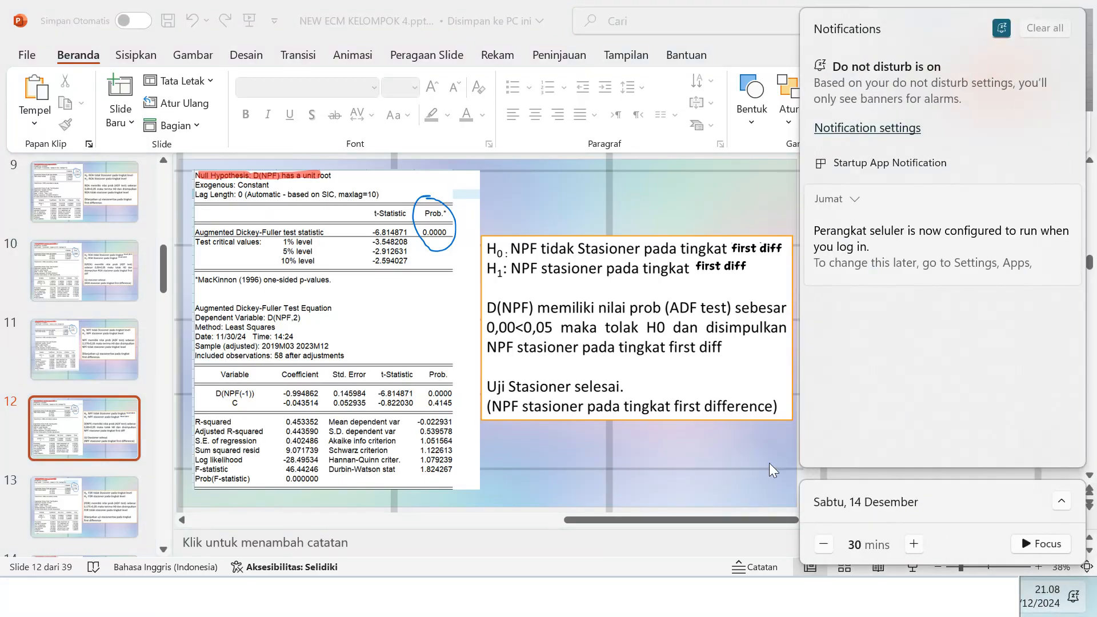
pyautogui.click(1035, 599)
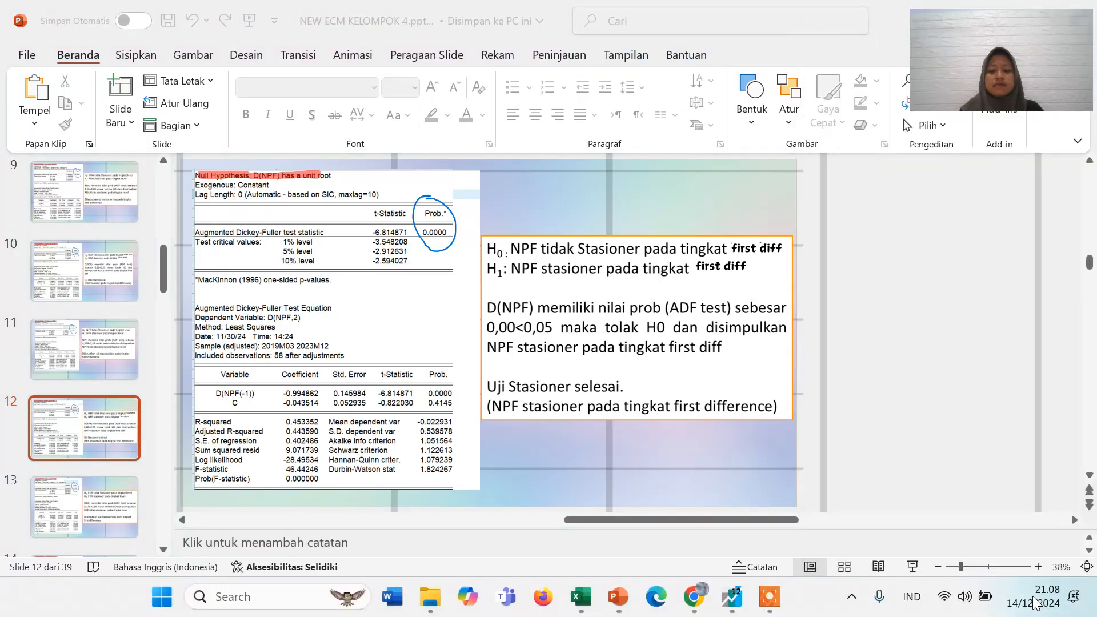
pyautogui.click(731, 596)
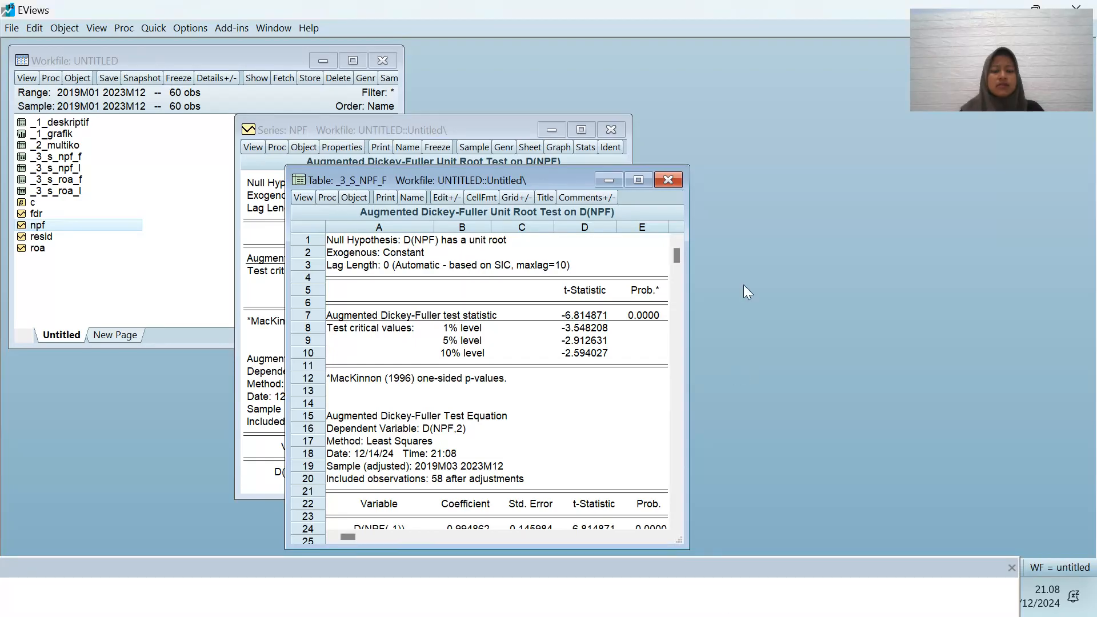
pyautogui.click(671, 181)
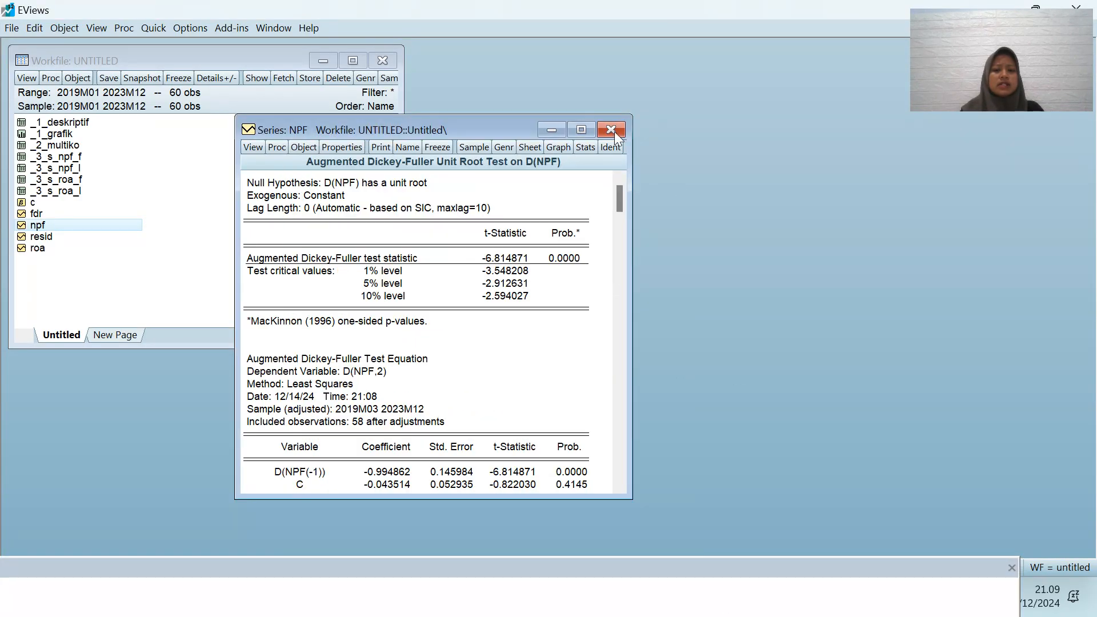
pyautogui.click(610, 131)
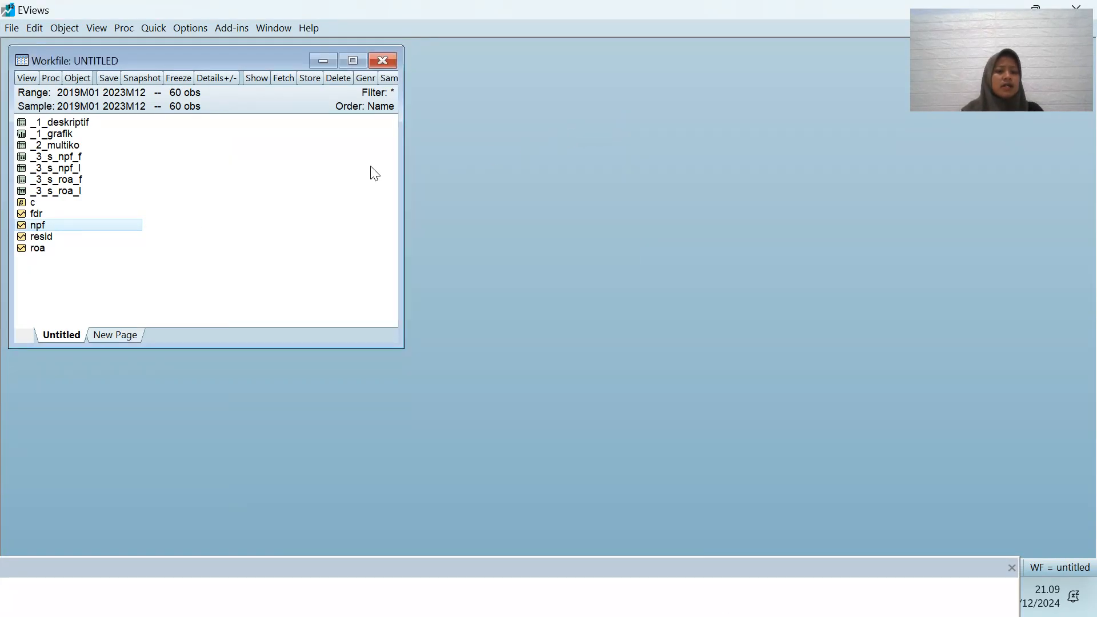
# Open the FDR series and run the standard Augmented Dickey-Fuller unit root test at level with intercept.
pyautogui.doubleClick(112, 211)
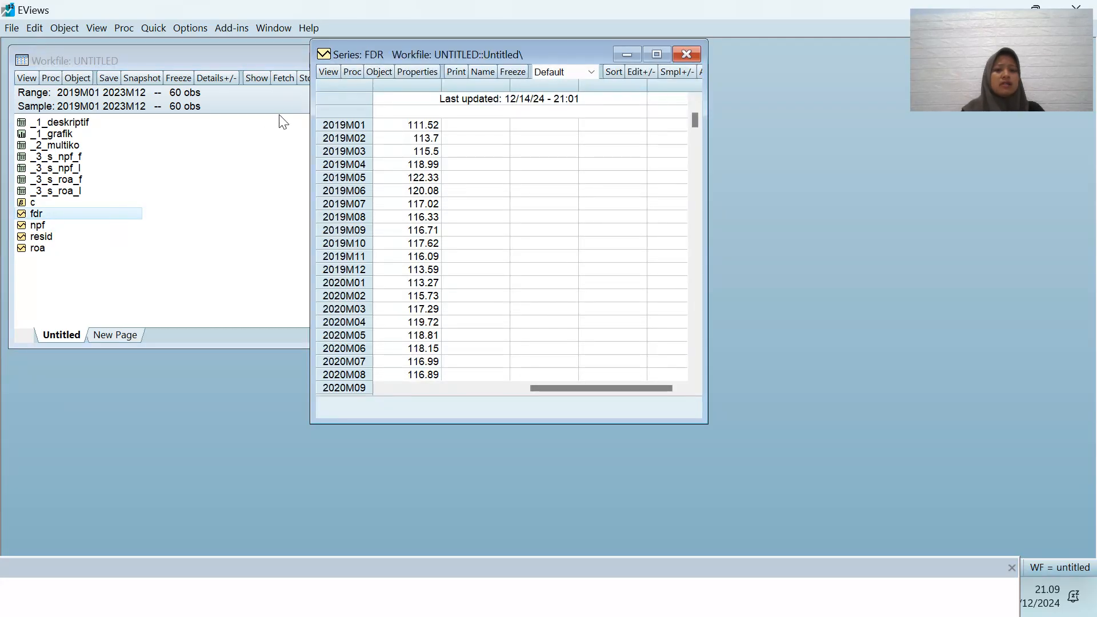
pyautogui.click(331, 83)
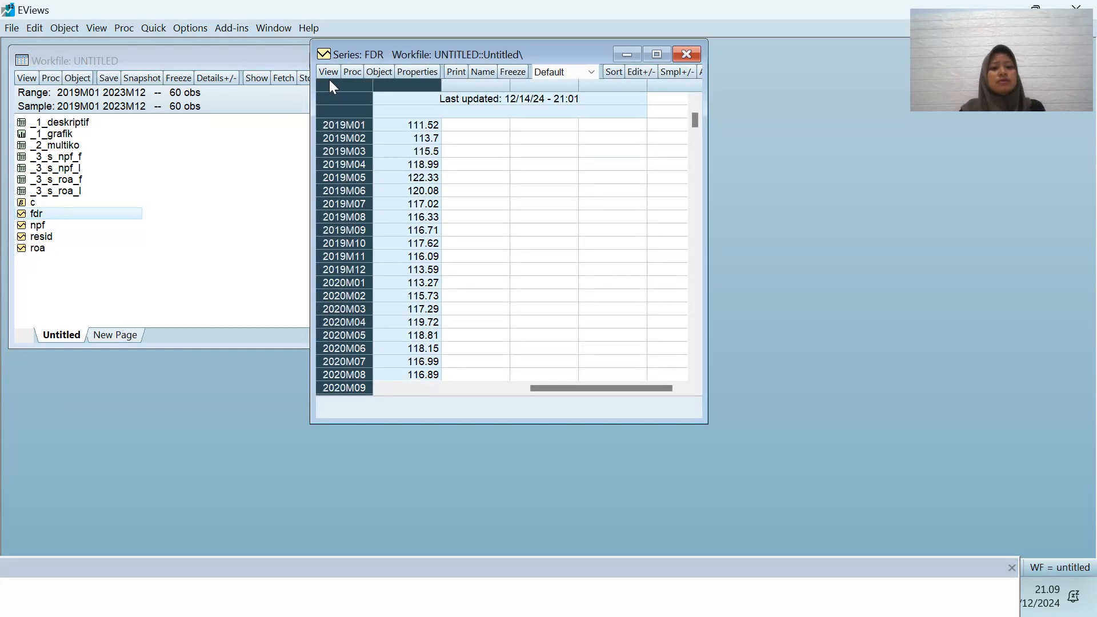
pyautogui.click(327, 72)
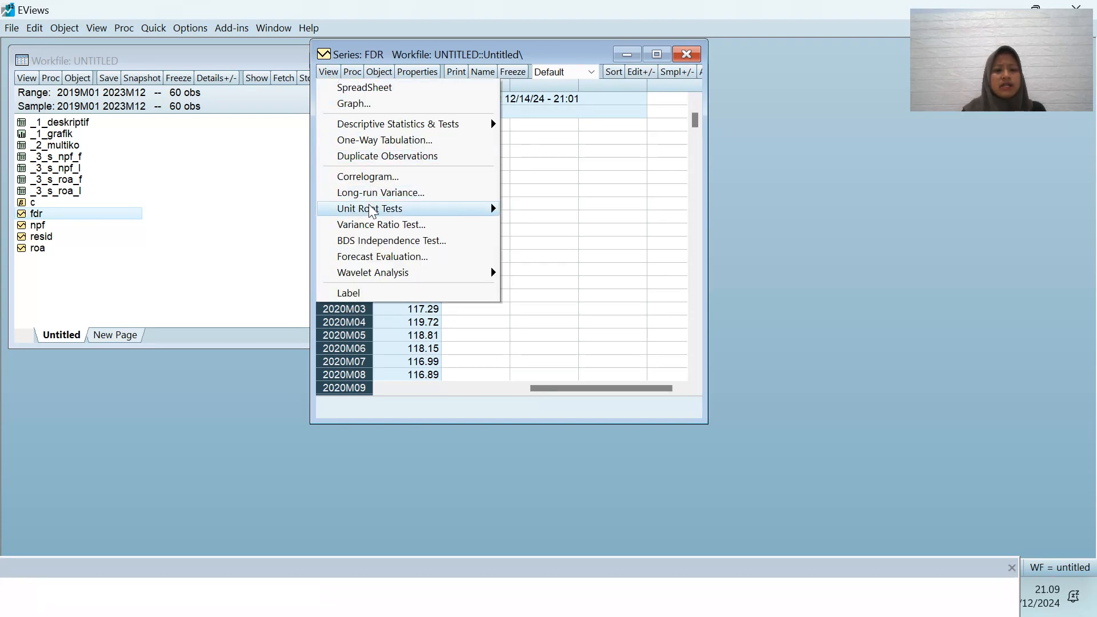
pyautogui.moveTo(372, 210)
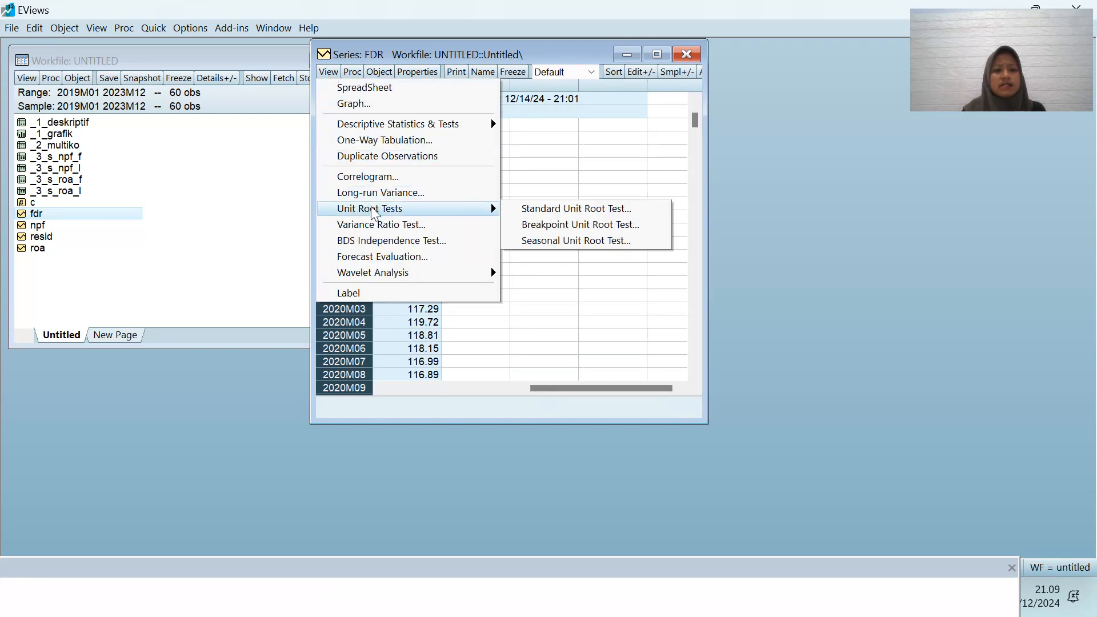
pyautogui.click(535, 216)
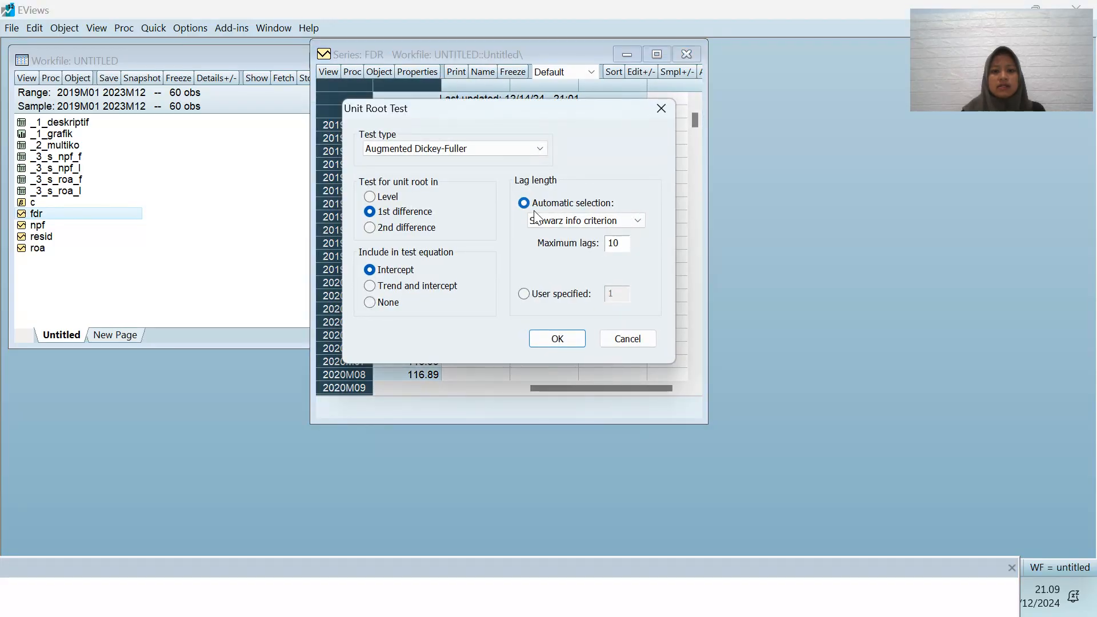
pyautogui.click(371, 197)
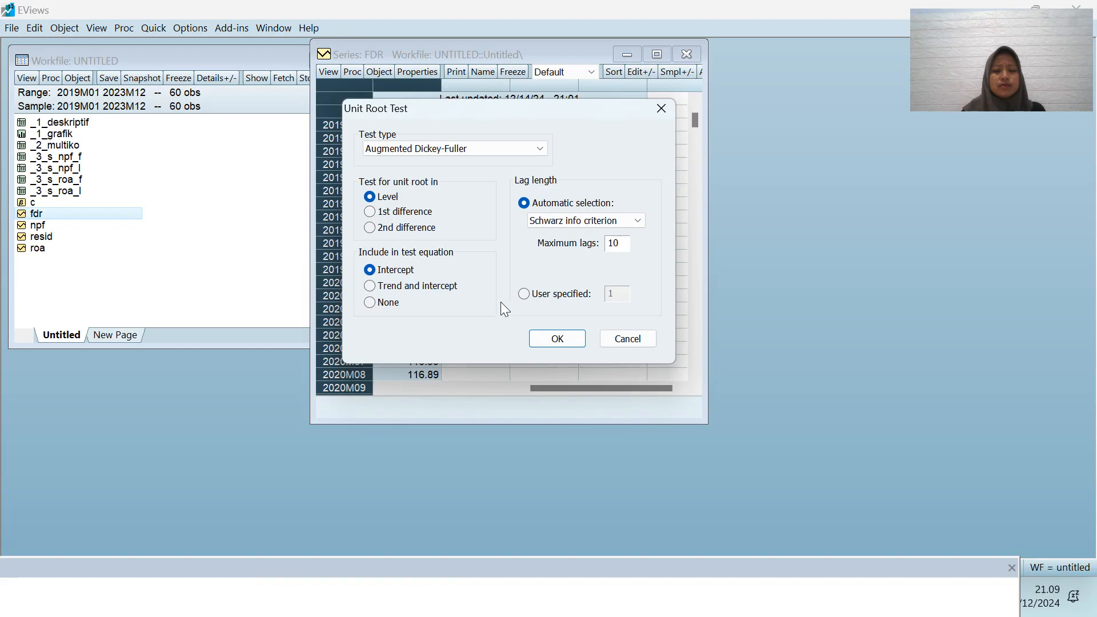
pyautogui.click(556, 339)
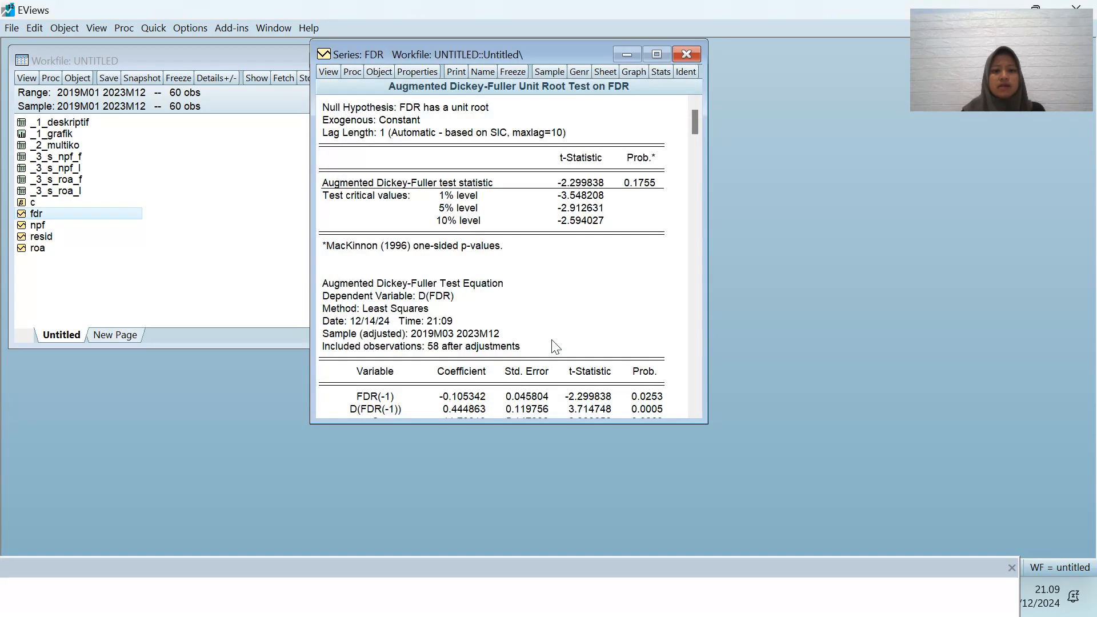
# Freeze the FDR level unit root test results as a table named _3_S_FDR_L and close the table.
pyautogui.click(515, 71)
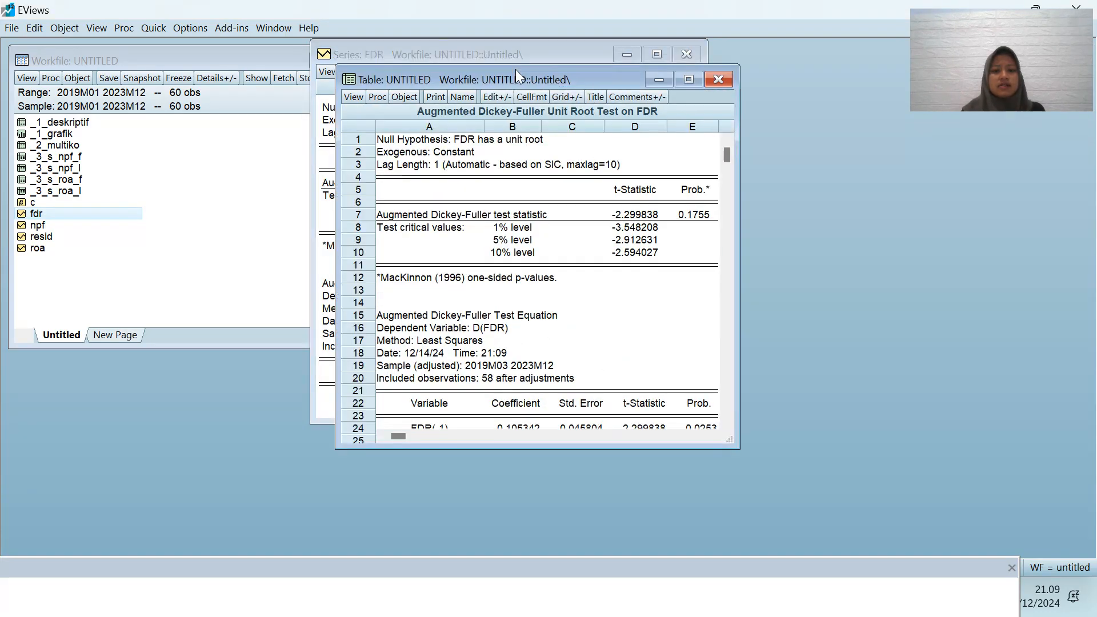
pyautogui.click(462, 97)
pyautogui.write('_')
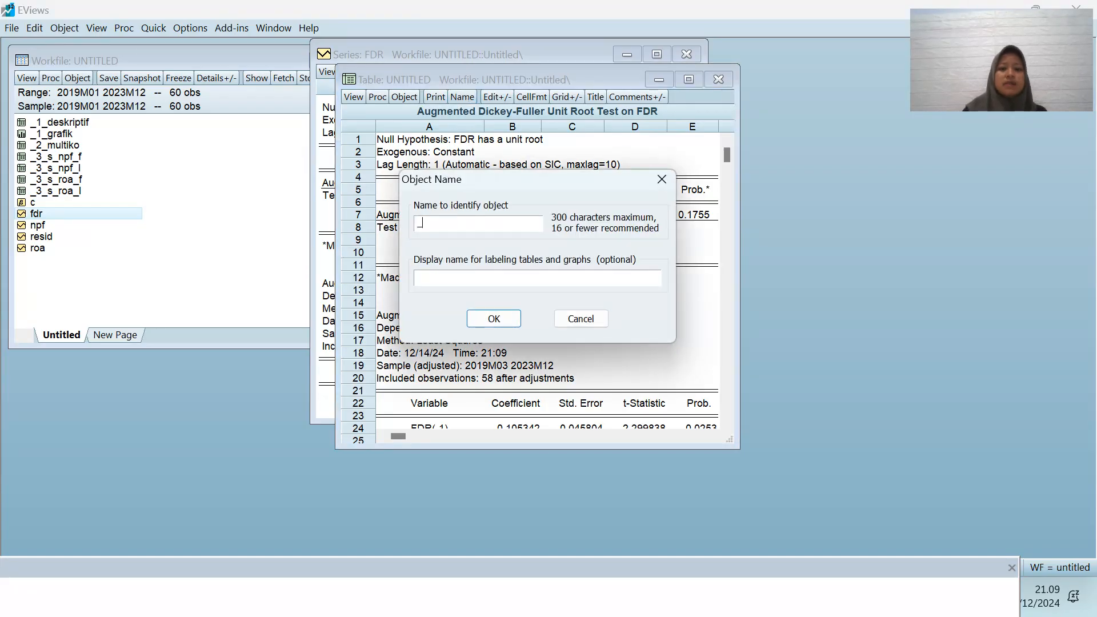
pyautogui.write('3_S_FDR_L')
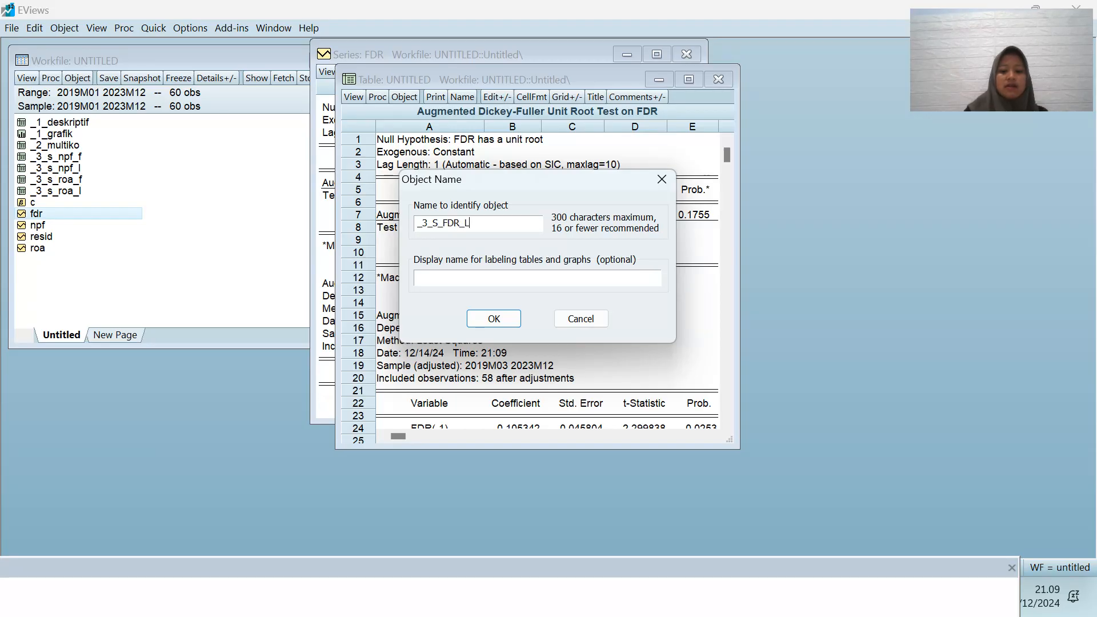
pyautogui.press('Return')
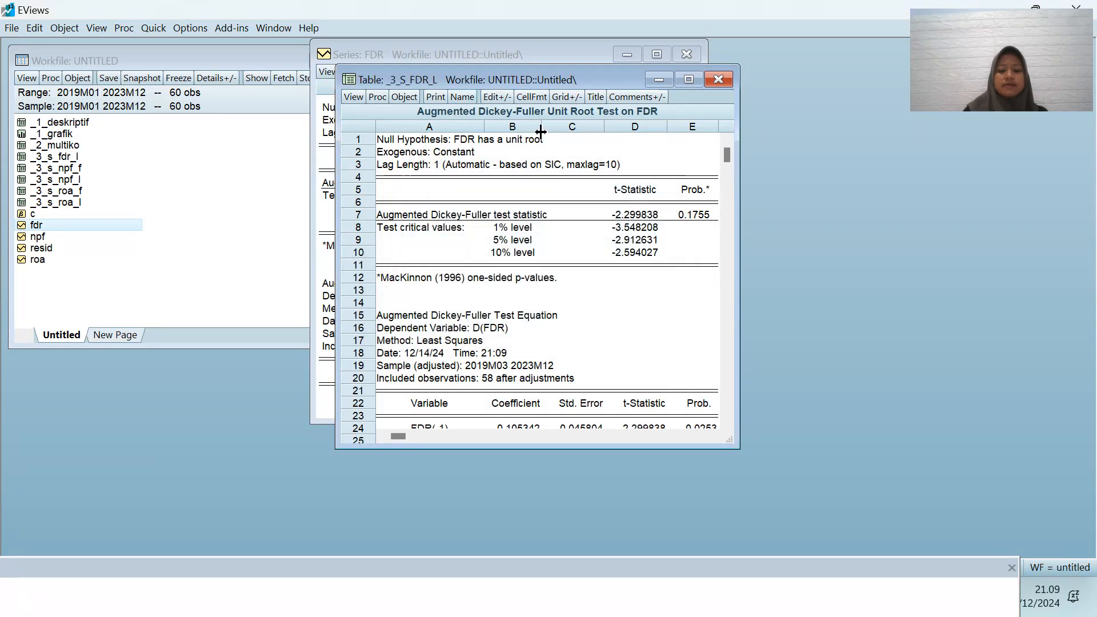
pyautogui.click(718, 85)
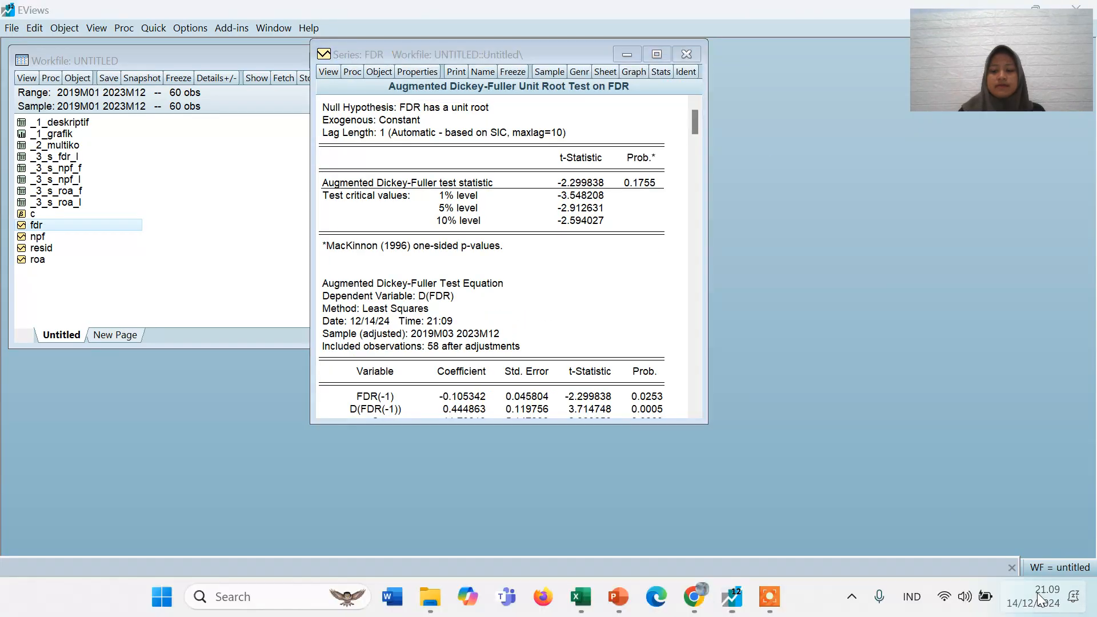
# Switch to the PowerPoint presentation and review the slide interpreting FDR stationarity at level.
pyautogui.click(1038, 597)
pyautogui.click(1038, 598)
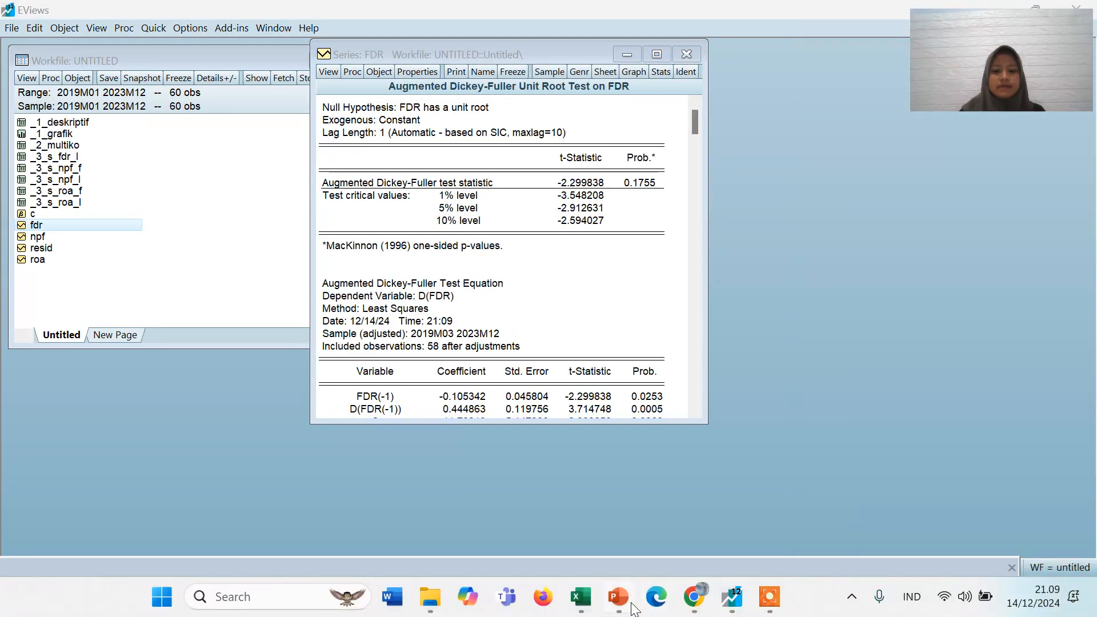
pyautogui.click(623, 599)
pyautogui.scroll(-1, 549, 440)
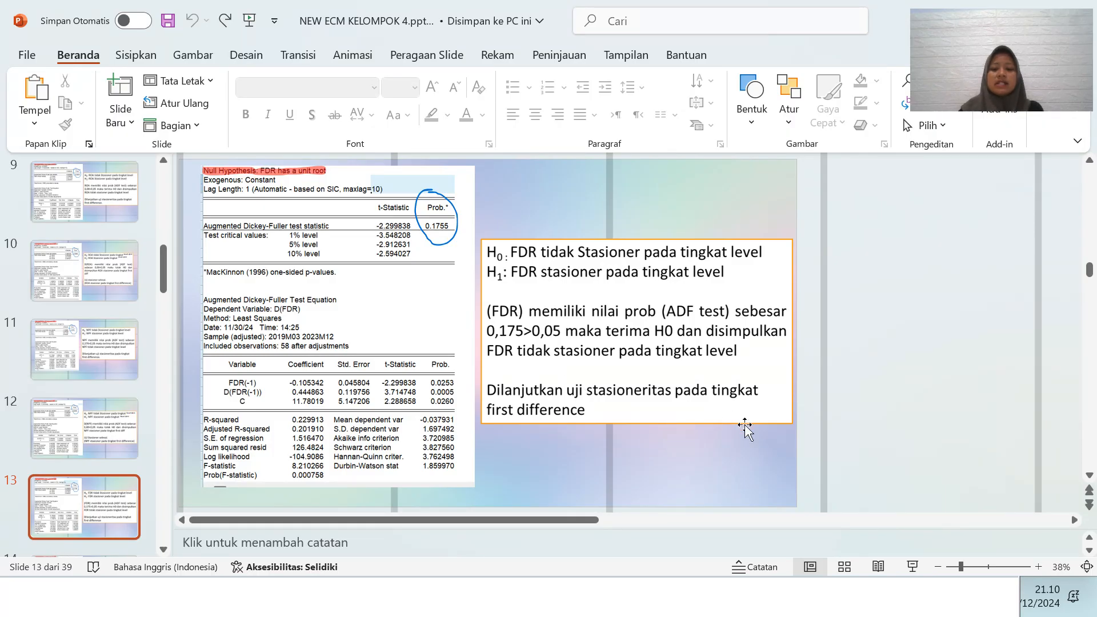
# Switch back to EViews and run the standard Augmented Dickey-Fuller unit root test on FDR in 1st difference with intercept.
pyautogui.click(1042, 609)
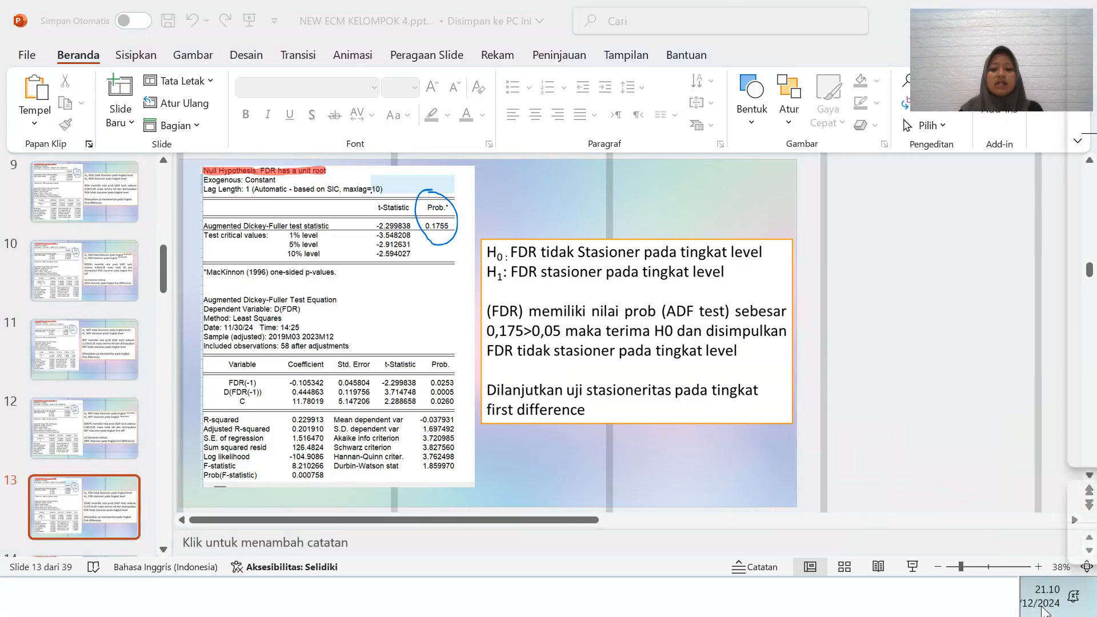
pyautogui.click(1042, 609)
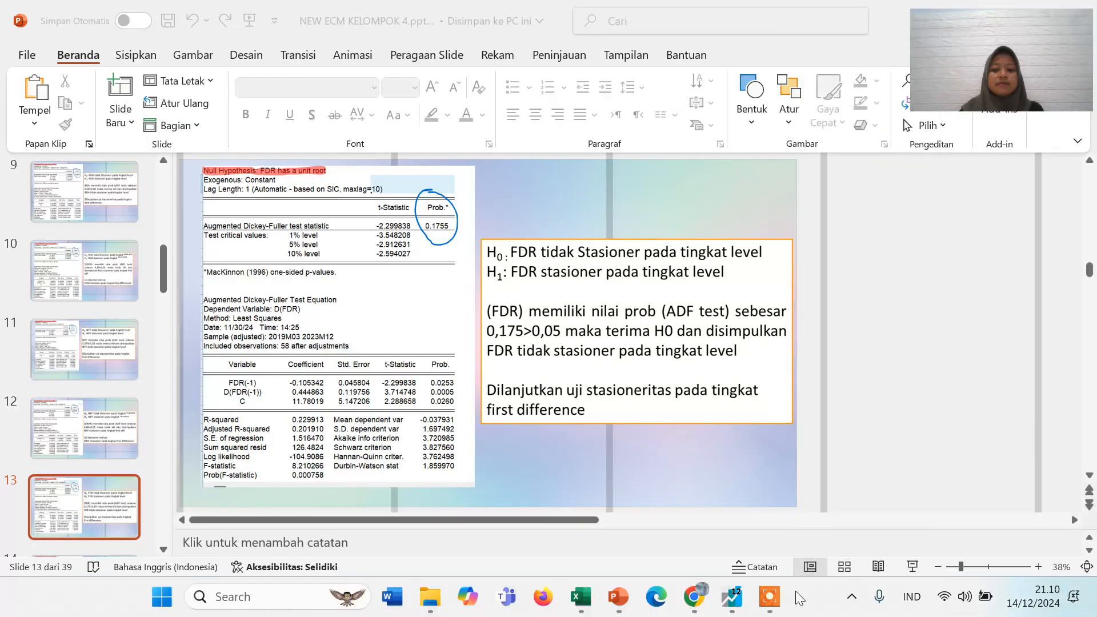
pyautogui.click(734, 610)
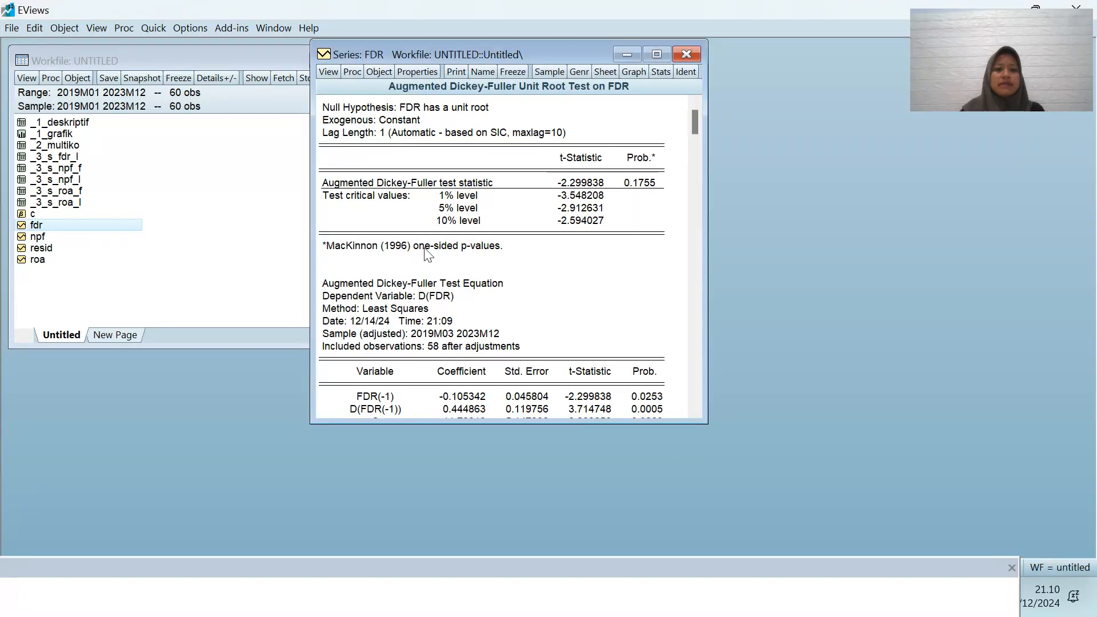
pyautogui.click(329, 71)
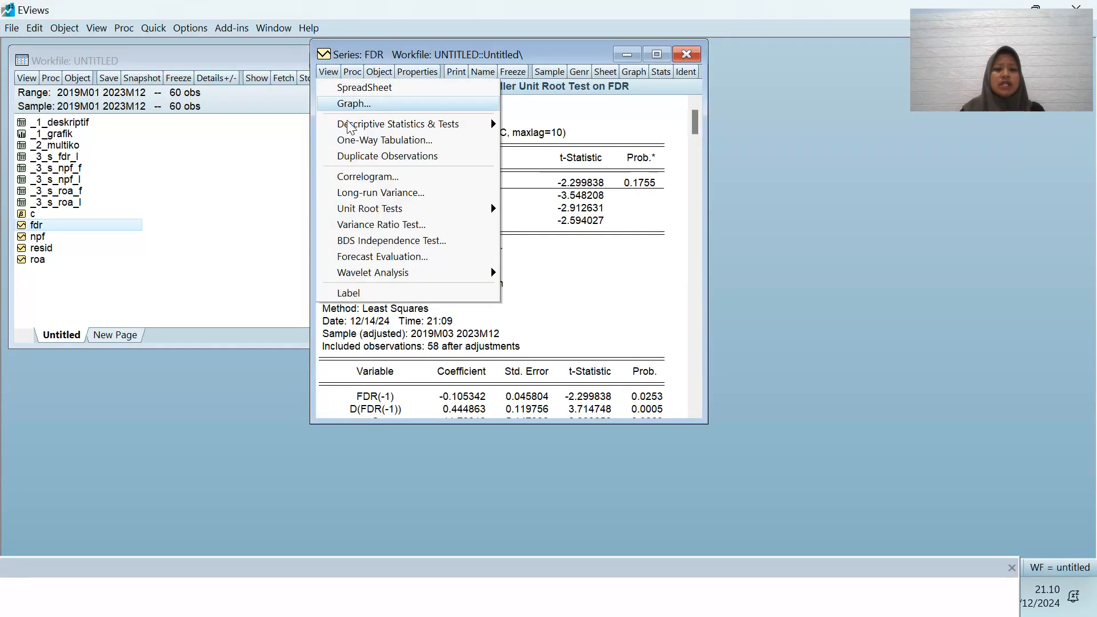
pyautogui.moveTo(390, 210)
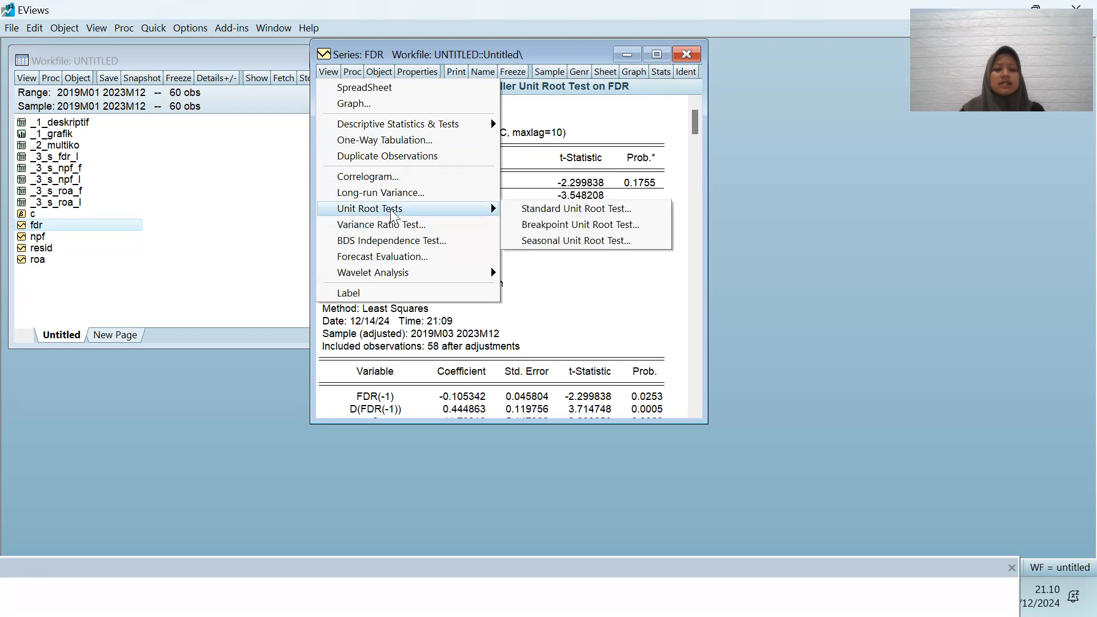
pyautogui.click(542, 213)
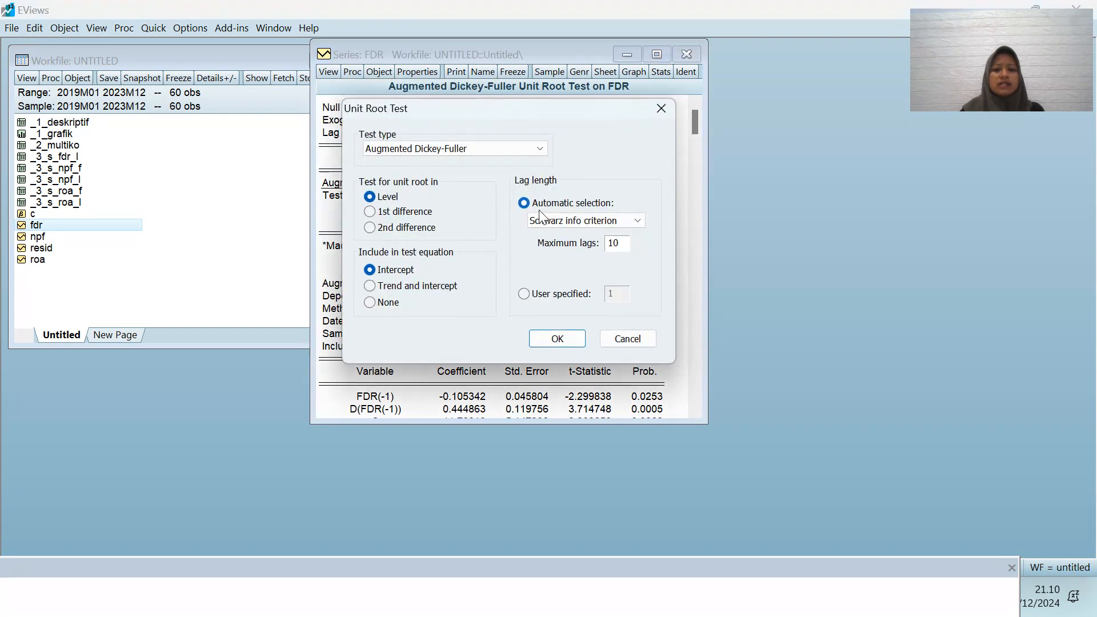
pyautogui.click(374, 212)
pyautogui.click(550, 341)
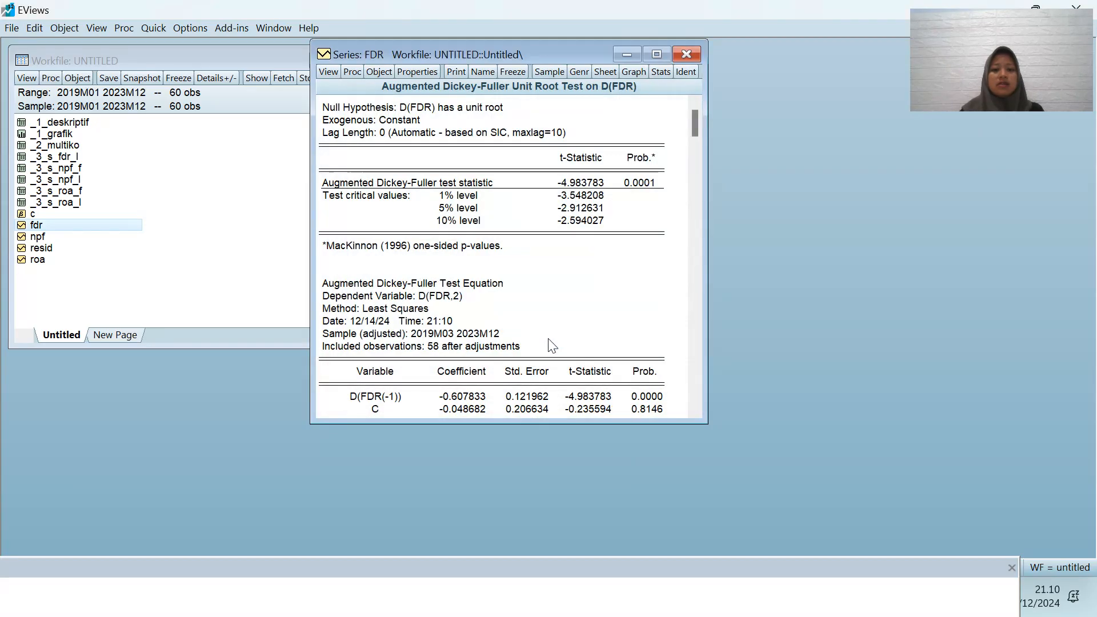
# Freeze the FDR first-difference unit root test results as a table named _3_S_FDR_F.
pyautogui.click(513, 71)
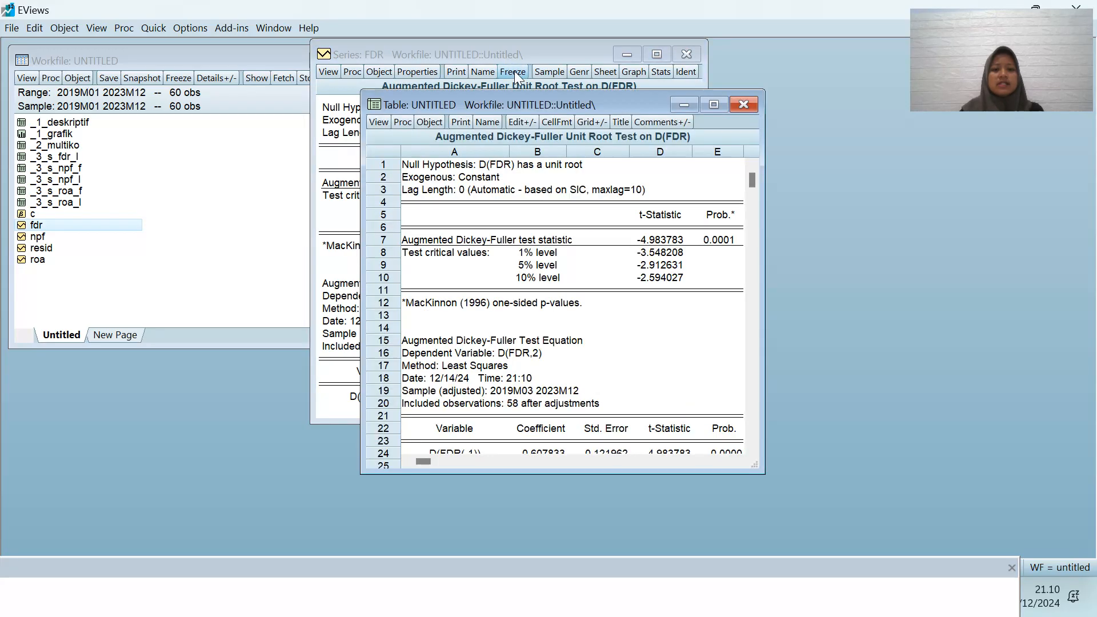
pyautogui.click(479, 122)
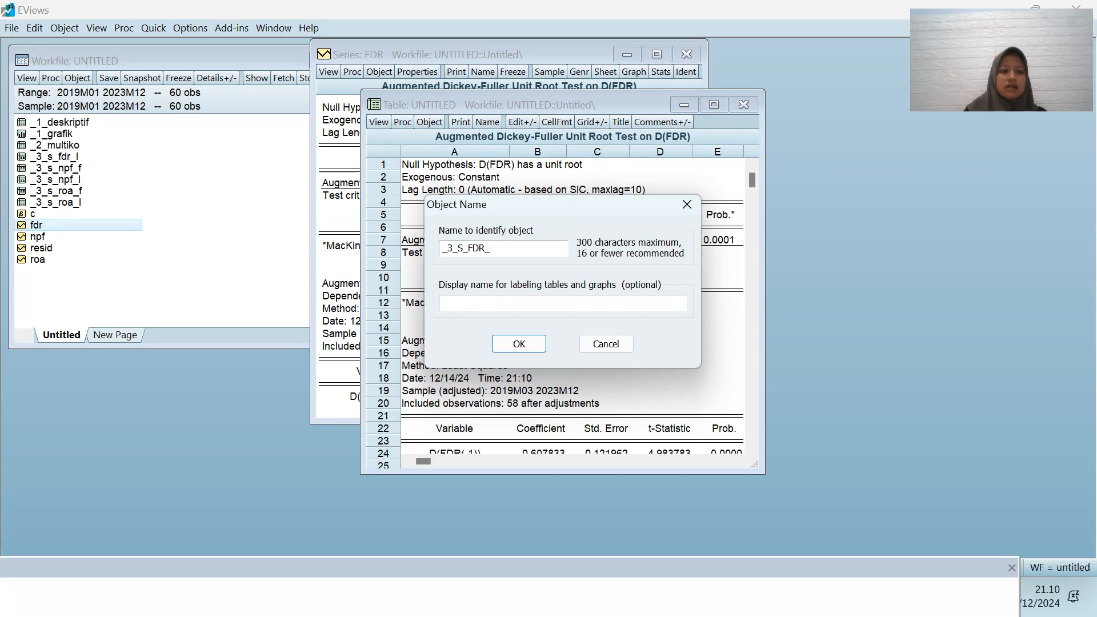
pyautogui.press('Return')
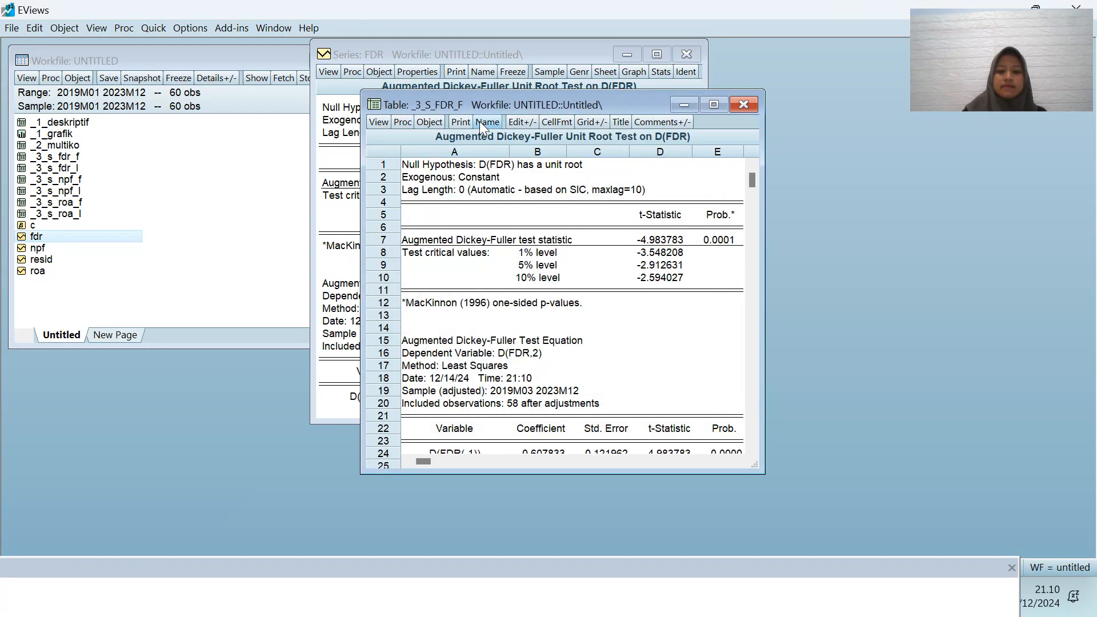
pyautogui.click(1043, 597)
pyautogui.click(1043, 599)
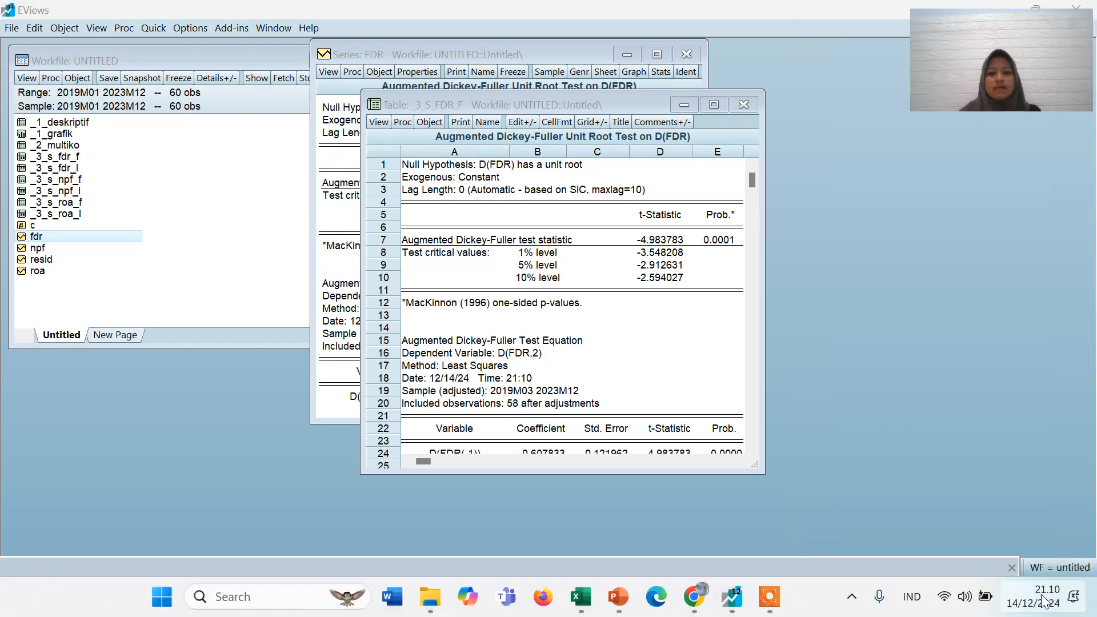
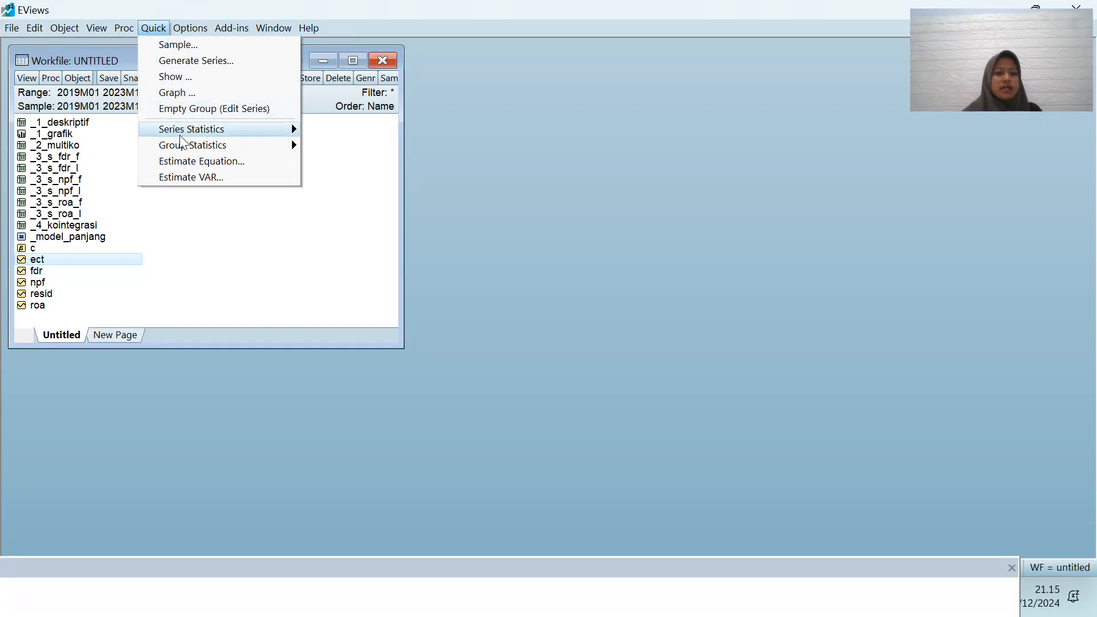
# Estimate a least squares equation D(ROA) C D(NPF) D(FDR) ECT(-1) over the sample 2019M01 2023M12.
pyautogui.click(189, 163)
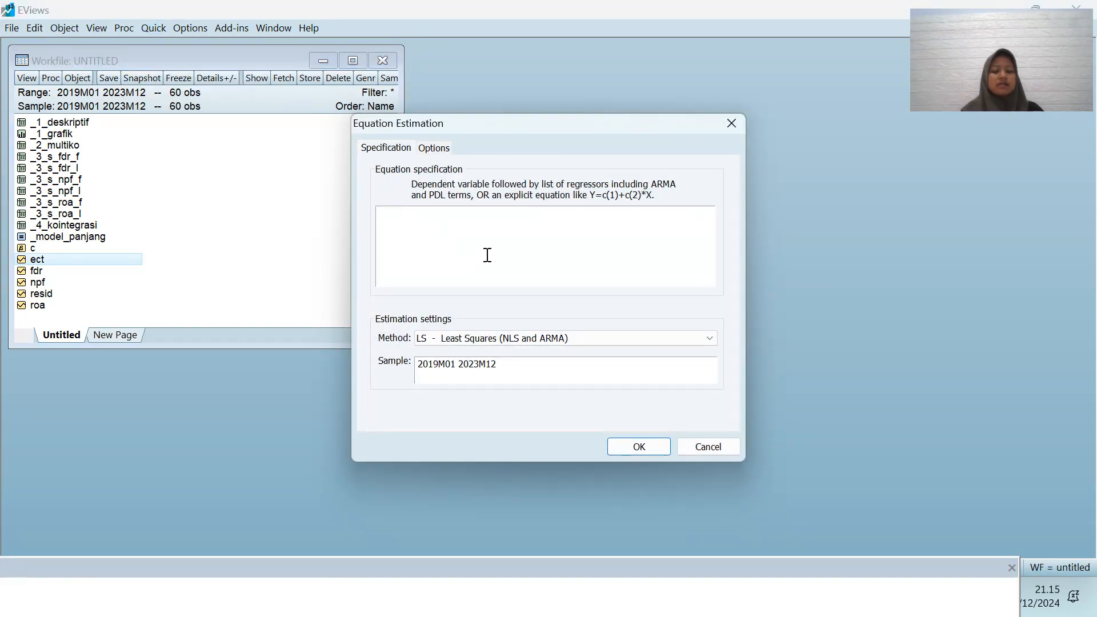
pyautogui.write('D')
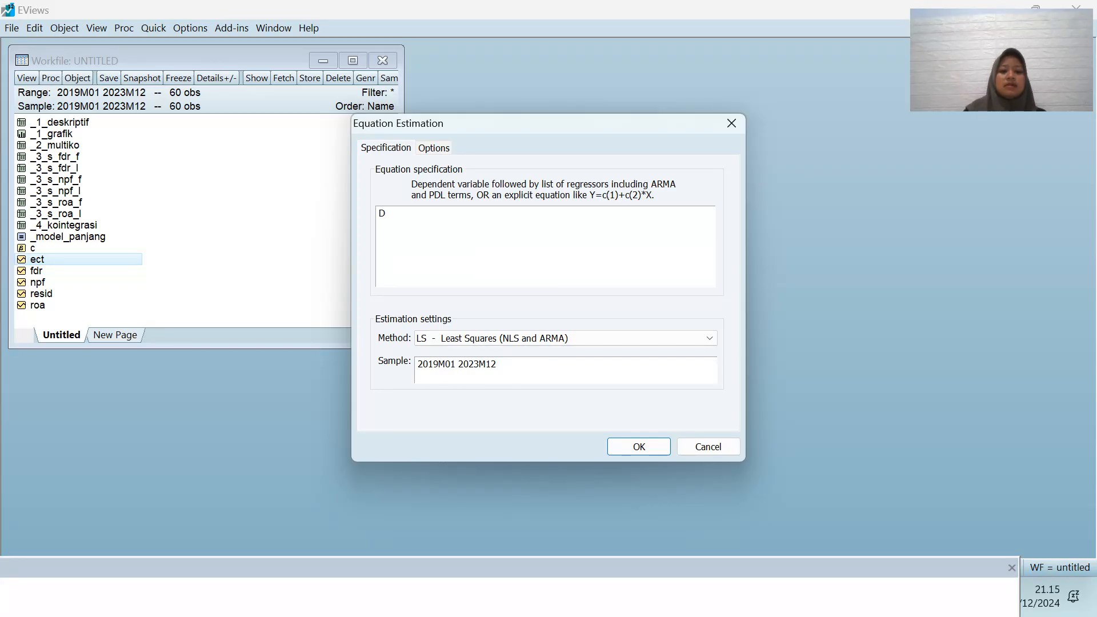
pyautogui.write('(')
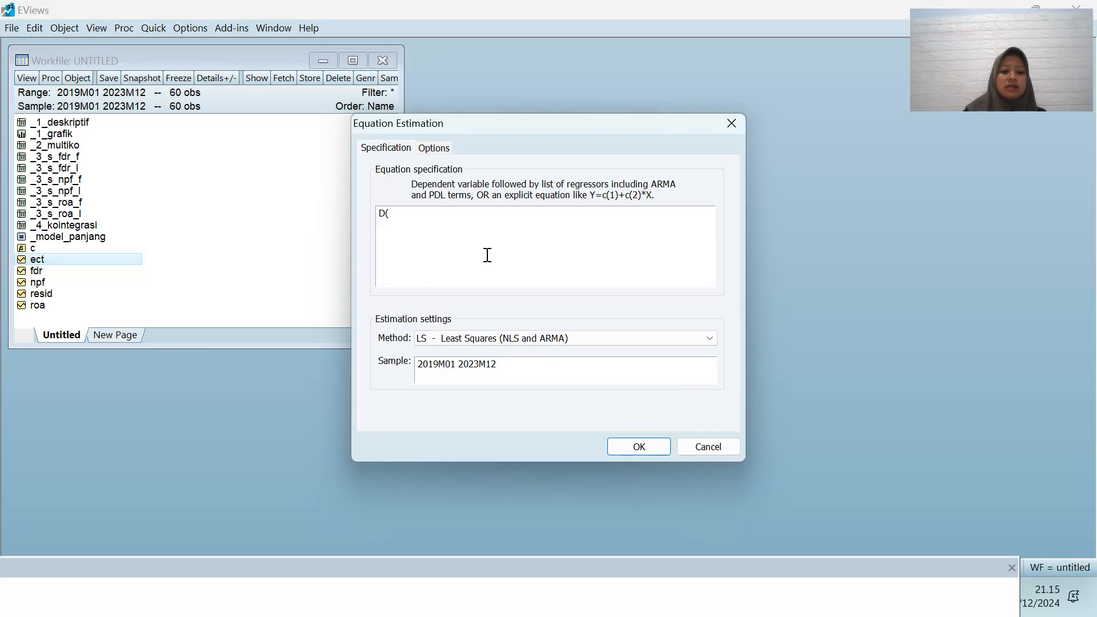
pyautogui.write('ROA) C D')
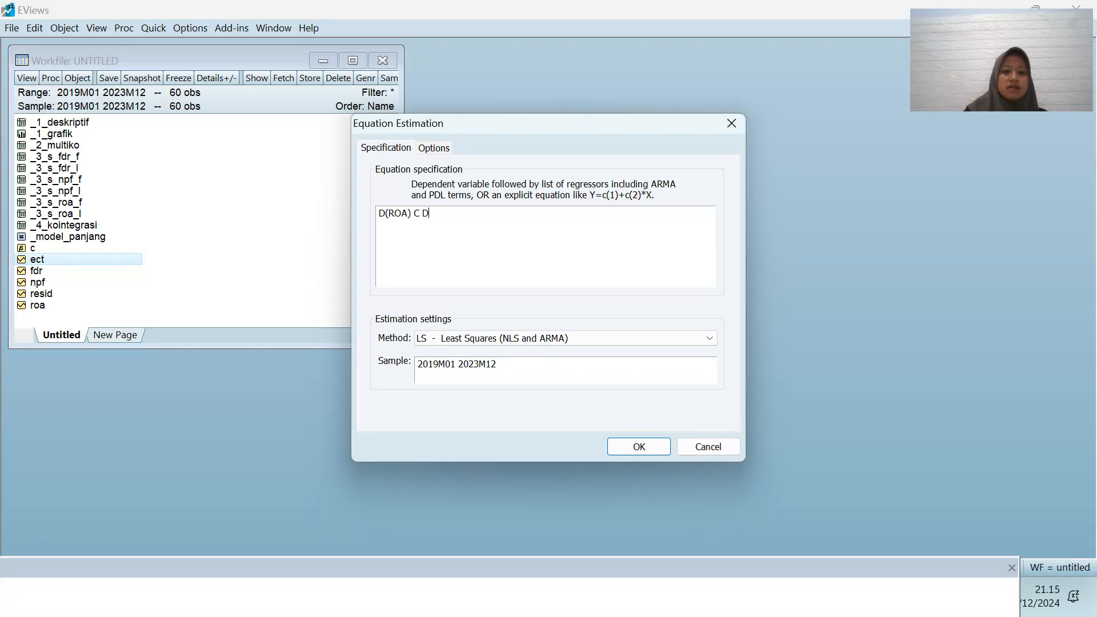
pyautogui.write('(NPF')
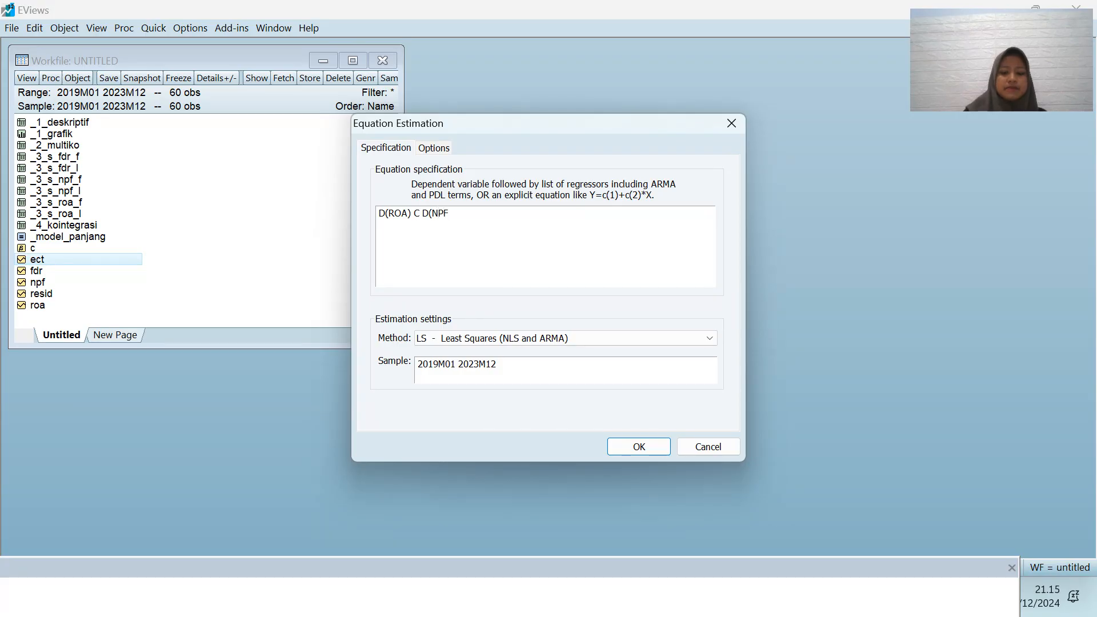
pyautogui.write(') D(FDR) ECT')
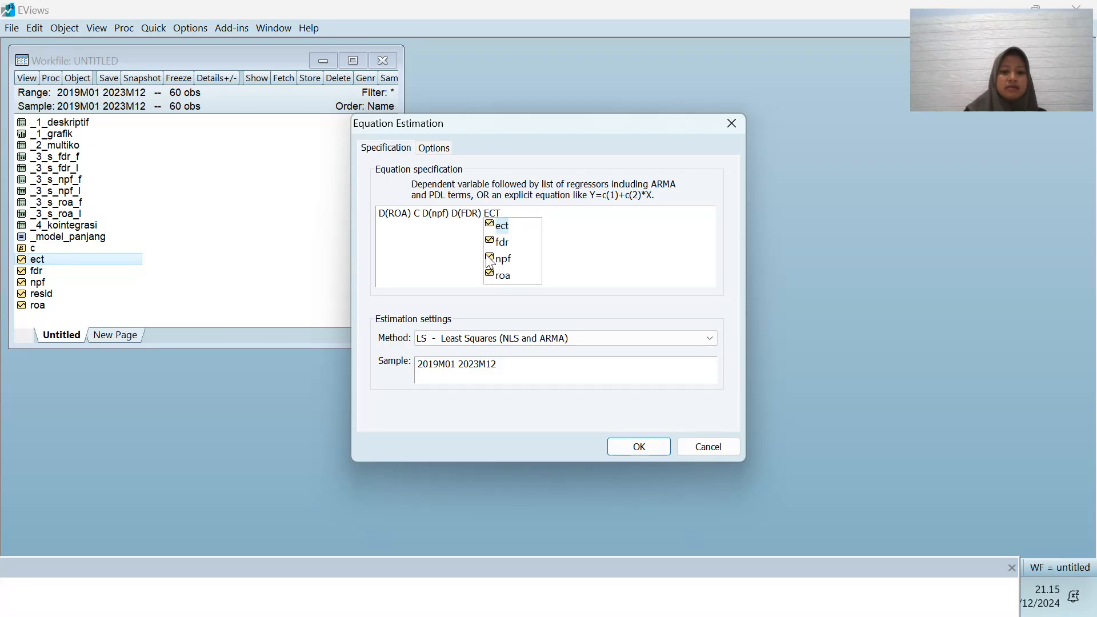
pyautogui.write('(-')
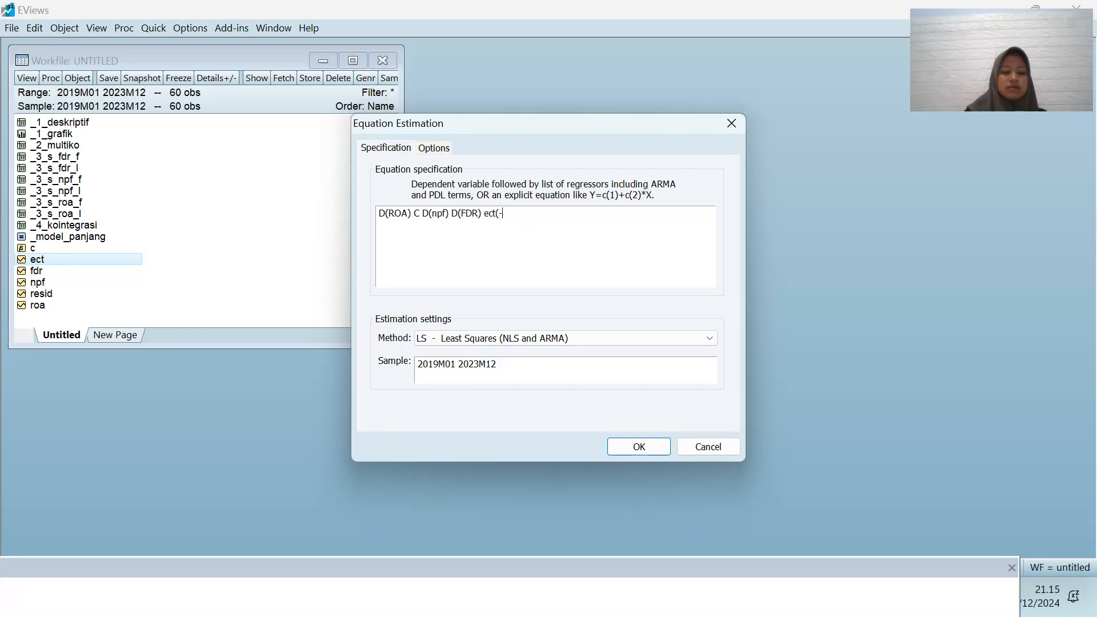
pyautogui.write('1)')
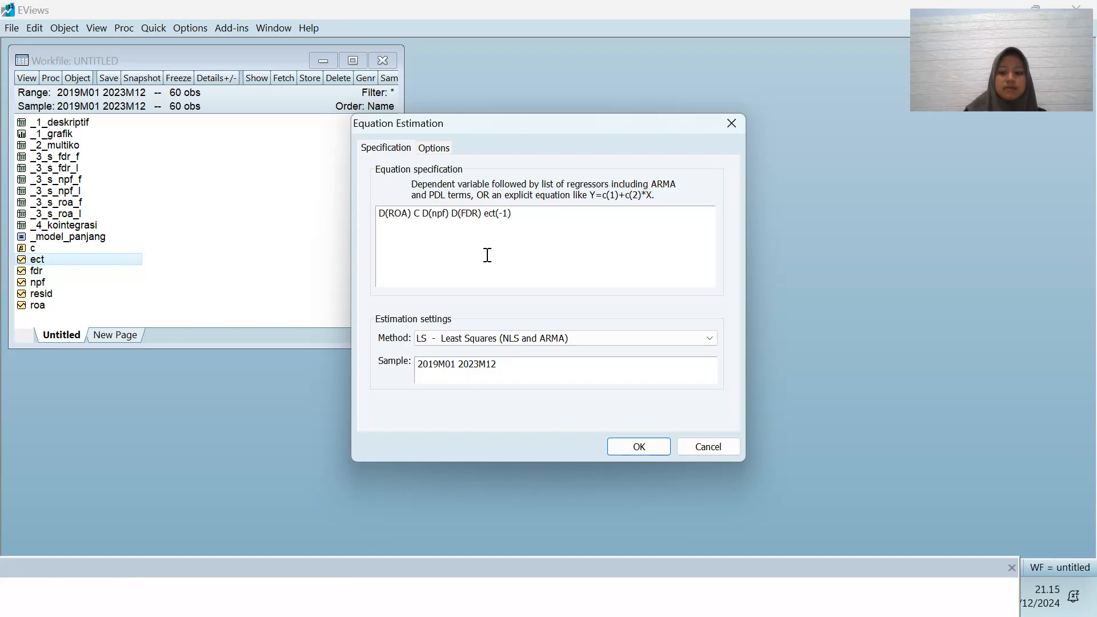
pyautogui.press('Return')
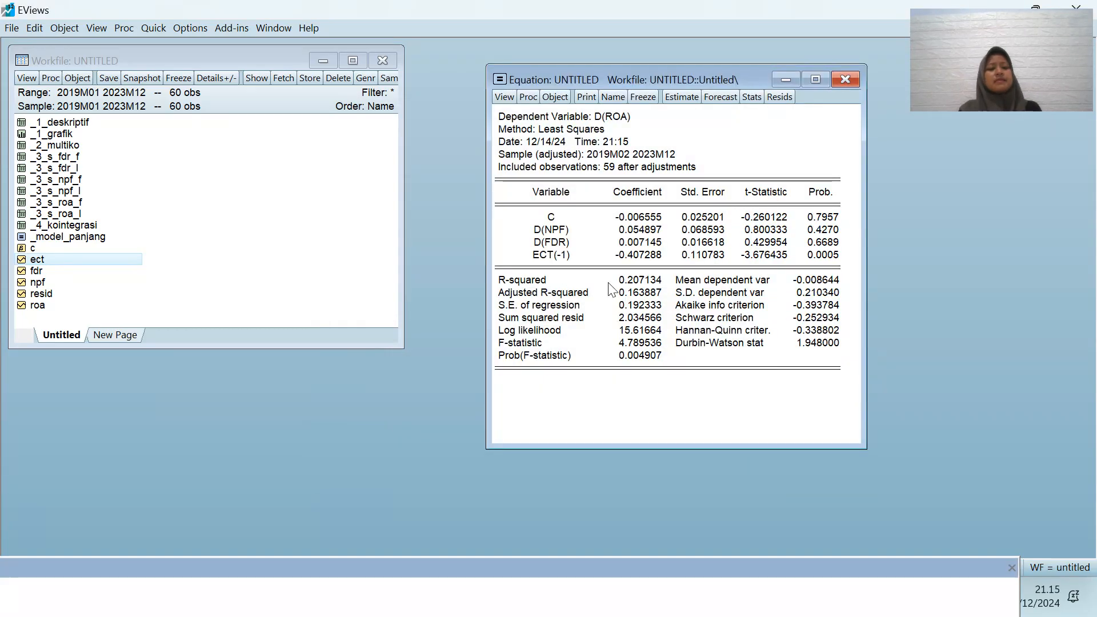
# Name the estimated short-run equation _MODEL_PENDEK.
pyautogui.click(605, 97)
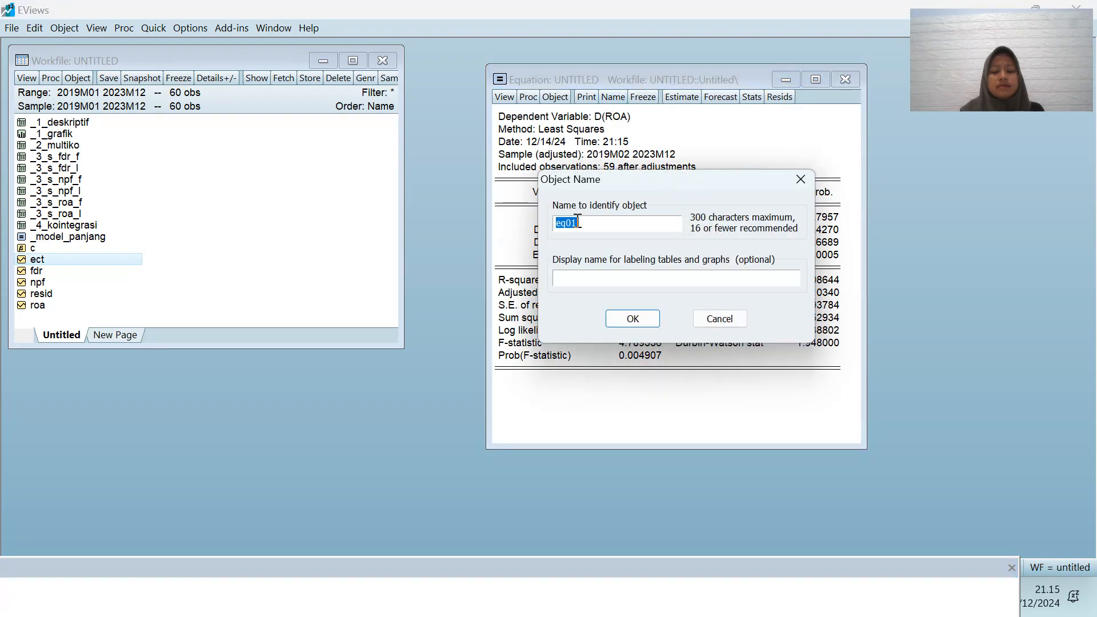
pyautogui.press('BackSpace')
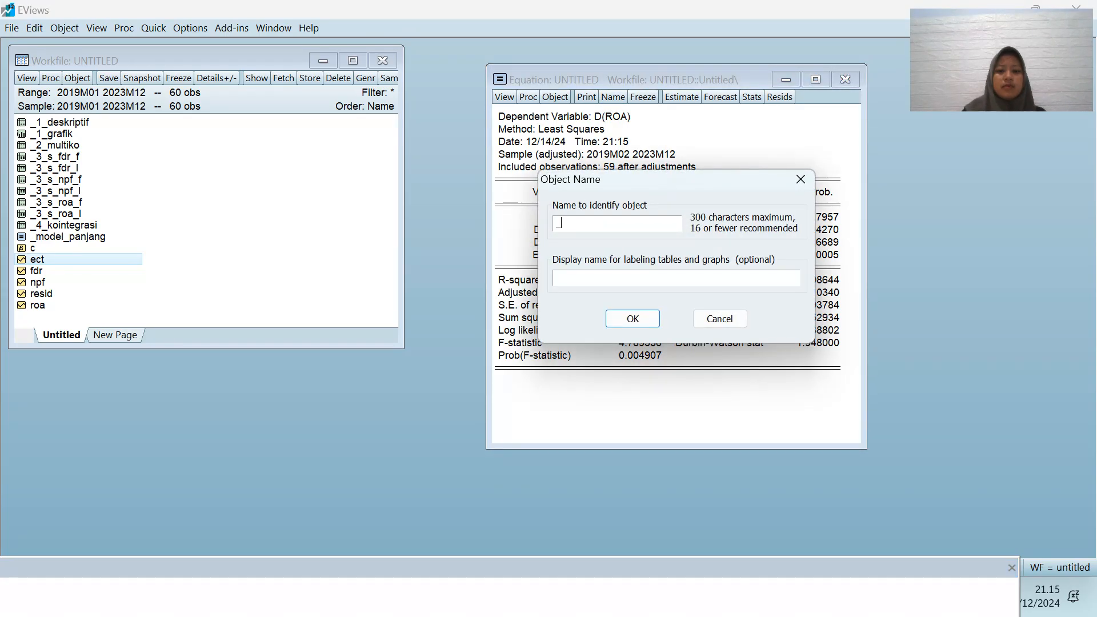
pyautogui.write('_MODEL_PENDEK')
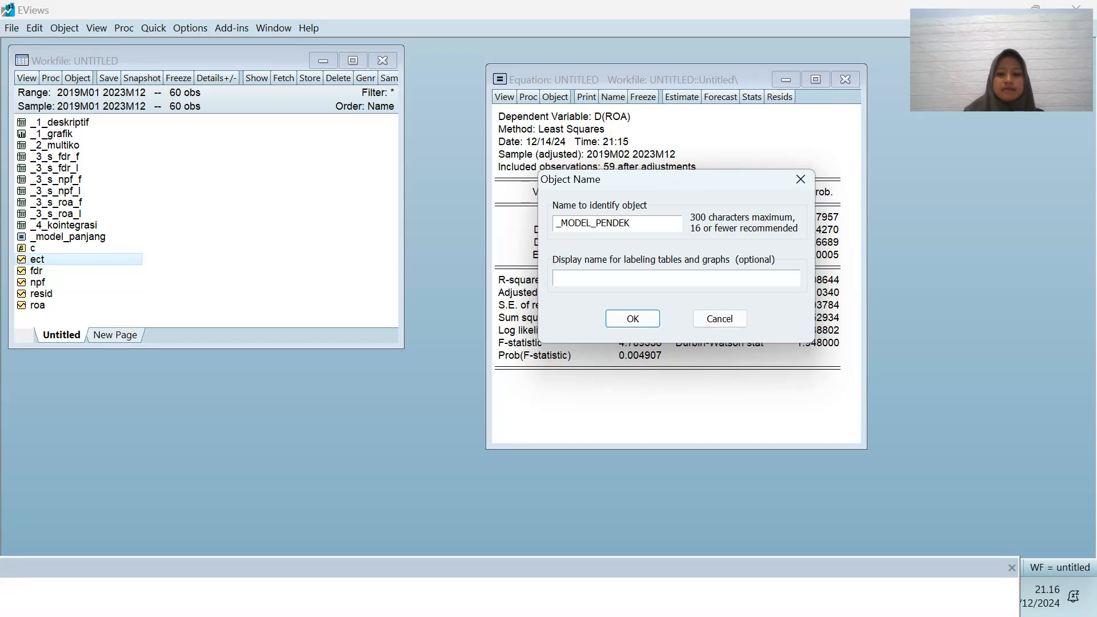
pyautogui.press('Return')
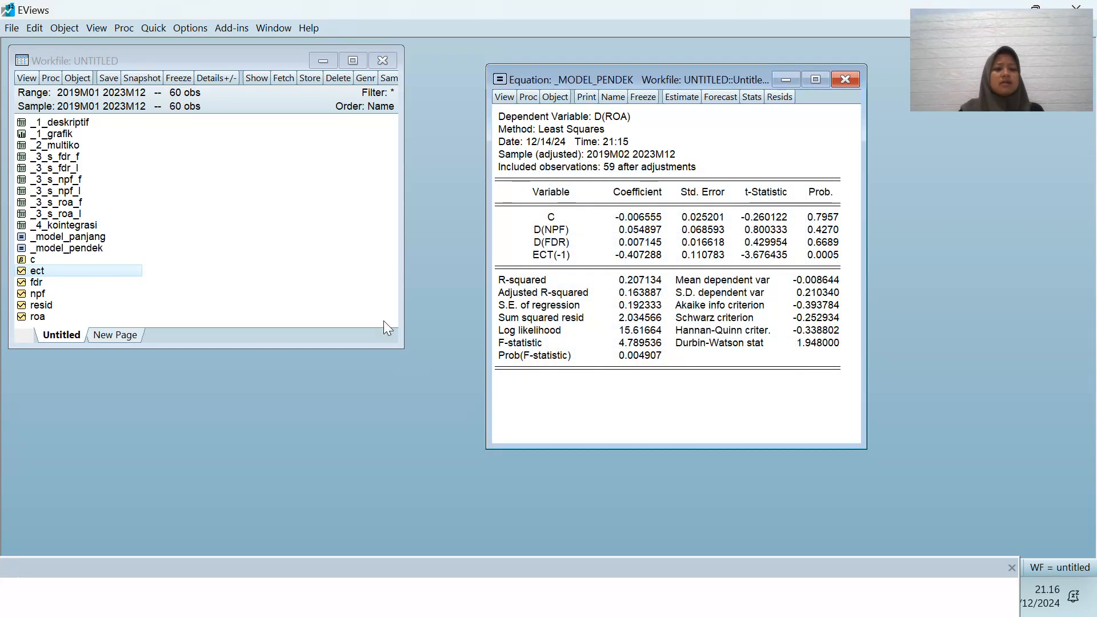
# Freeze the short-run equation's estimation output as a table named _5_M_PENEK.
pyautogui.click(645, 96)
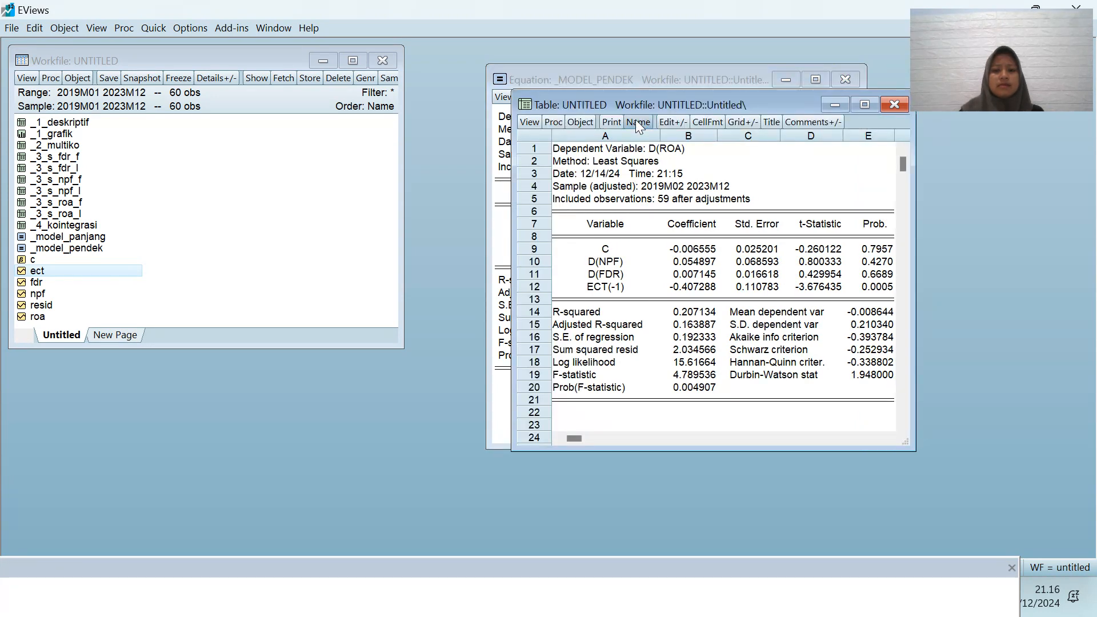
pyautogui.click(636, 122)
pyautogui.press('BackSpace')
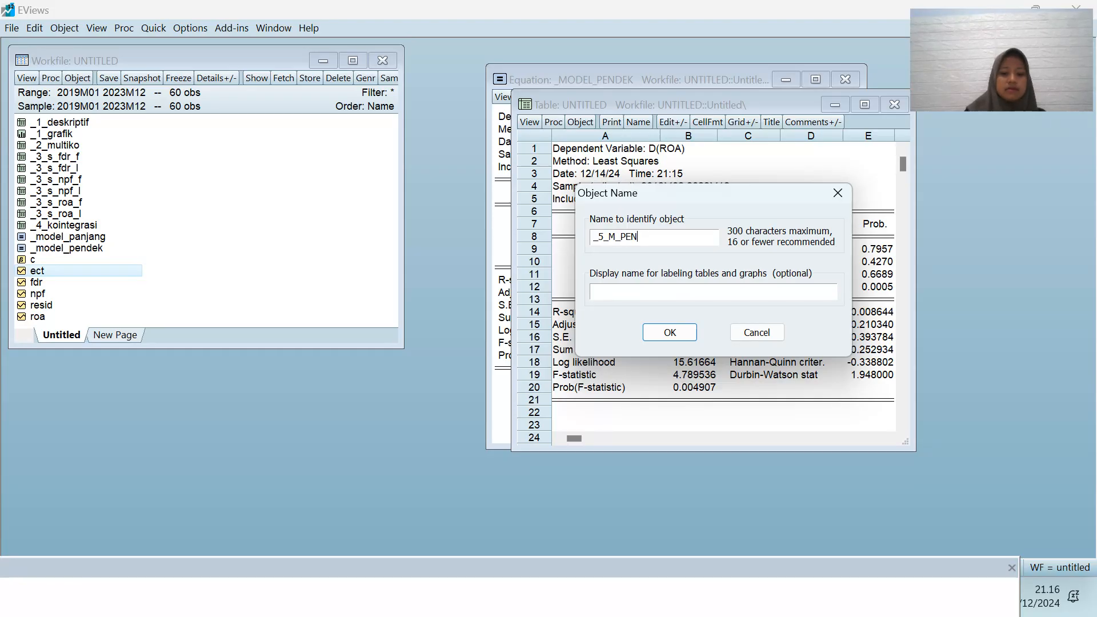
pyautogui.press('Return')
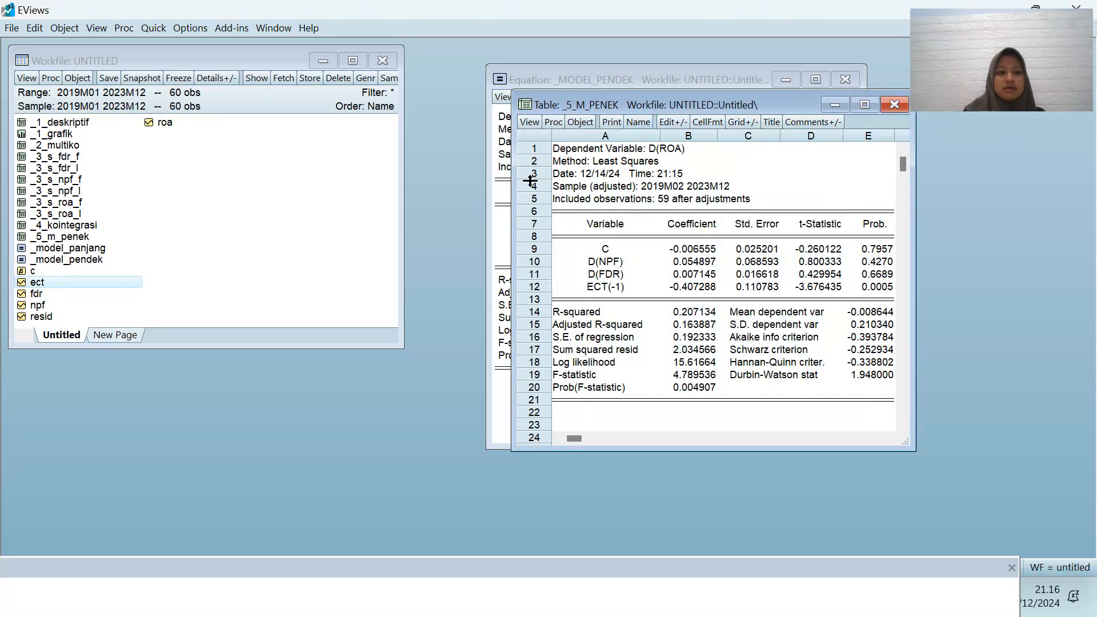
# Rename the frozen short-run model table to _5_m_pendek.
pyautogui.click(103, 240)
pyautogui.rightClick(104, 240)
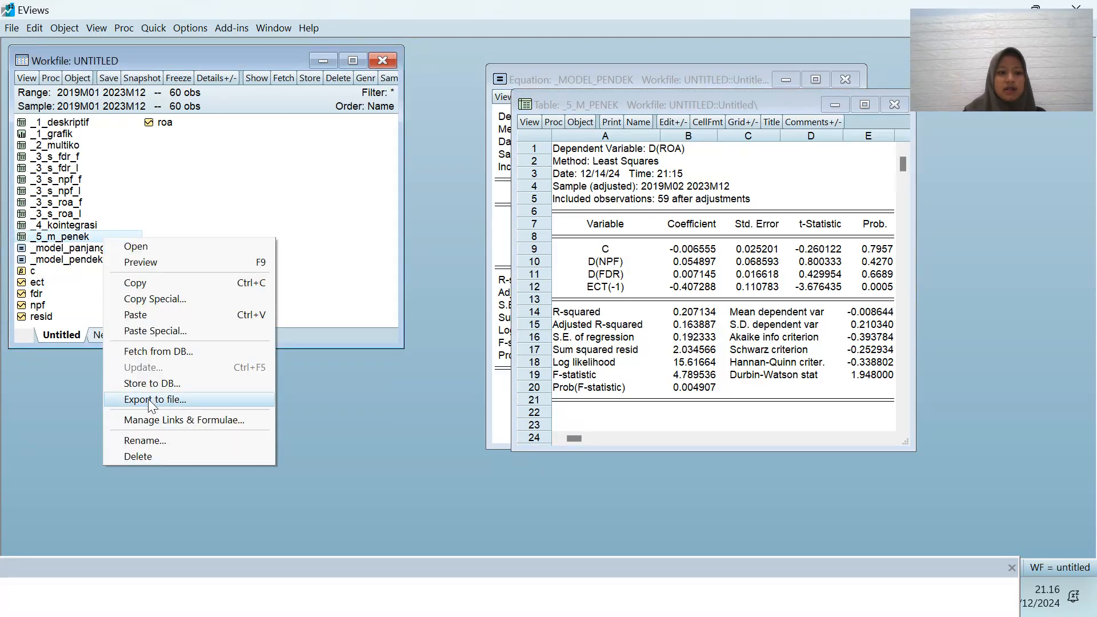
pyautogui.click(152, 441)
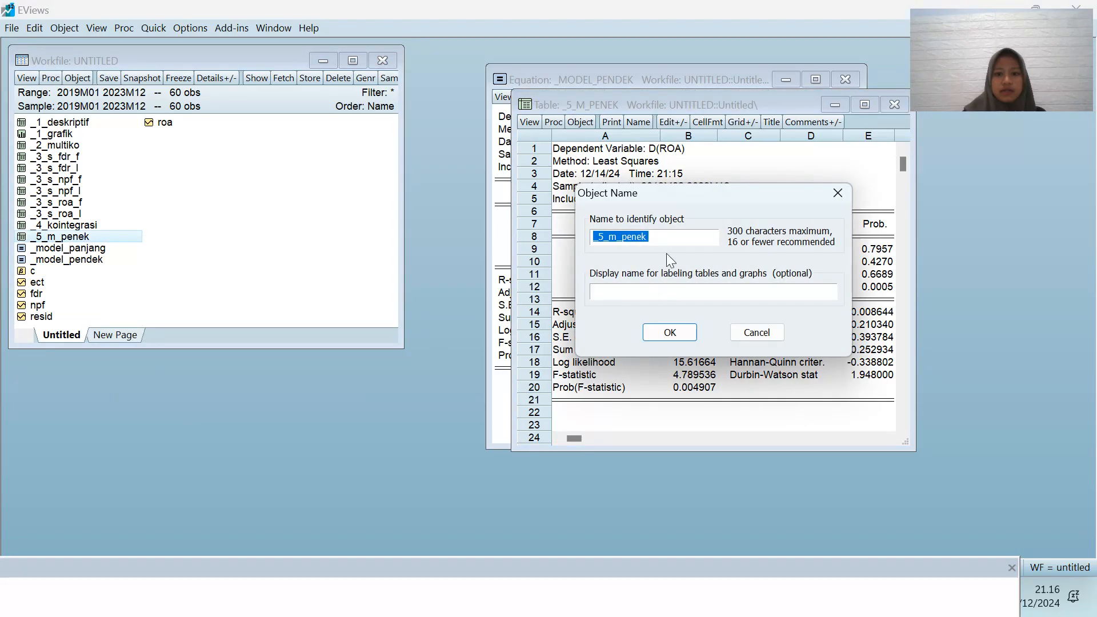
pyautogui.click(663, 240)
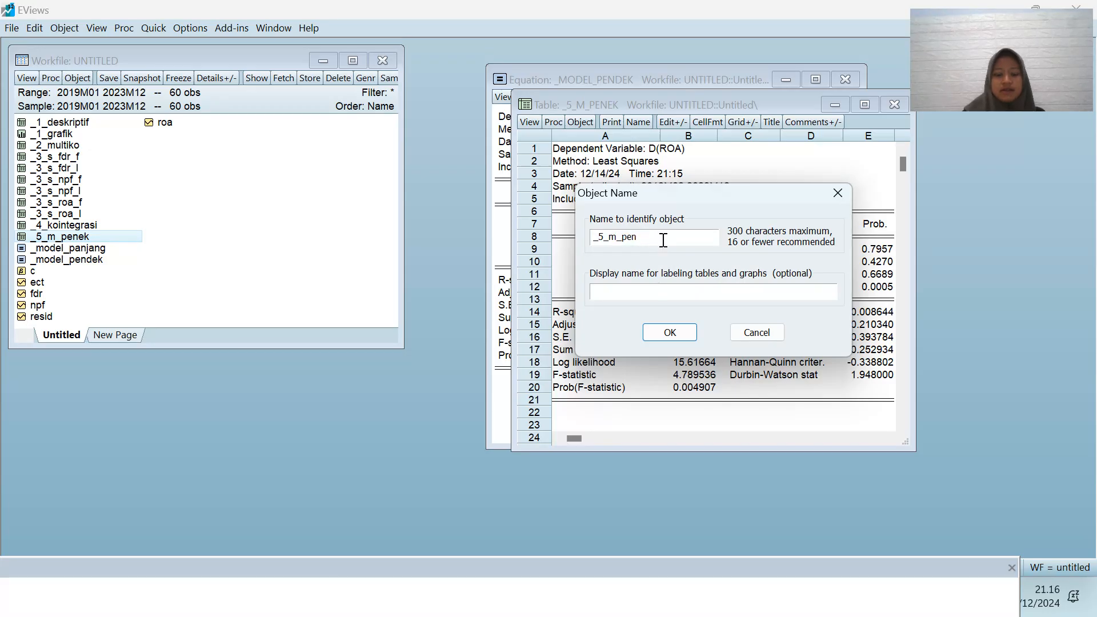
pyautogui.write('DEK')
pyautogui.press('Return')
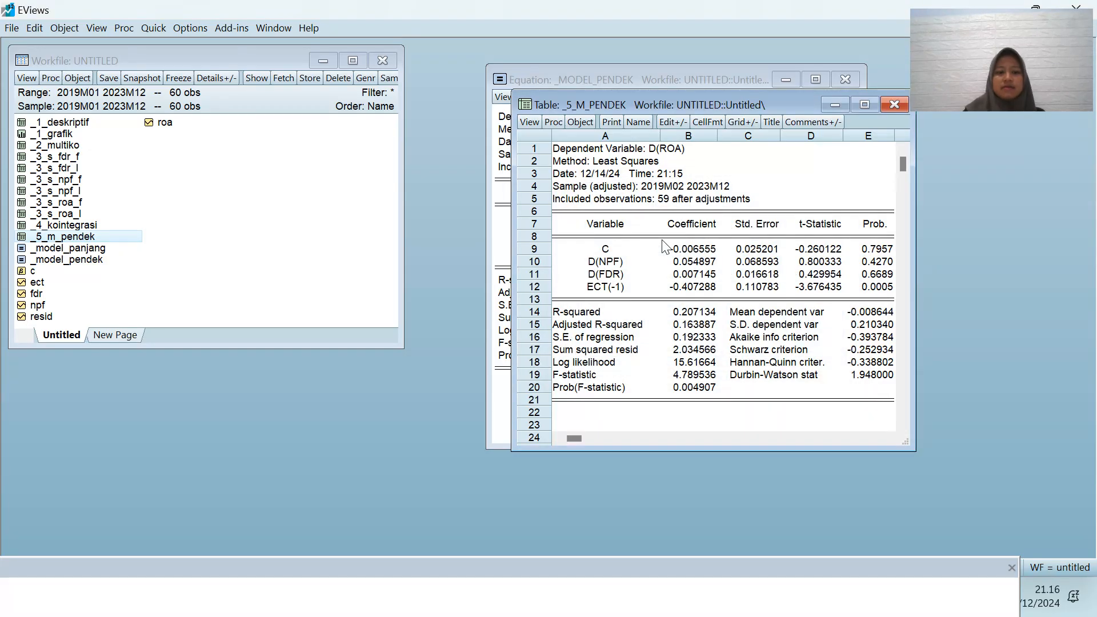
# Switch to the PowerPoint presentation and review the slides on the short-run model's testing steps and estimation output.
pyautogui.click(1054, 603)
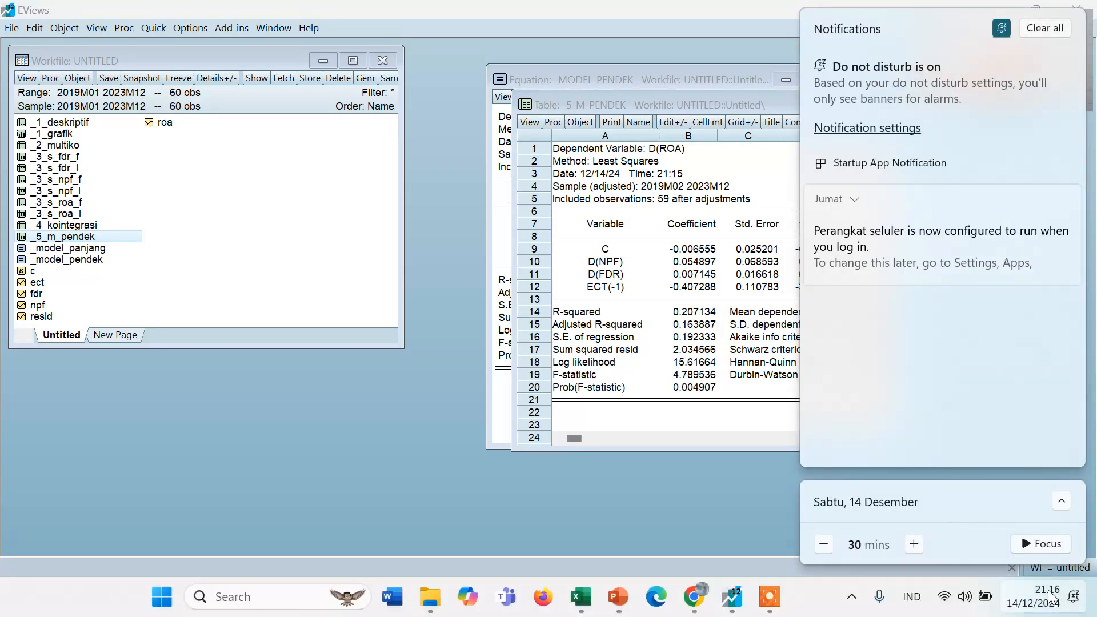
pyautogui.click(1050, 597)
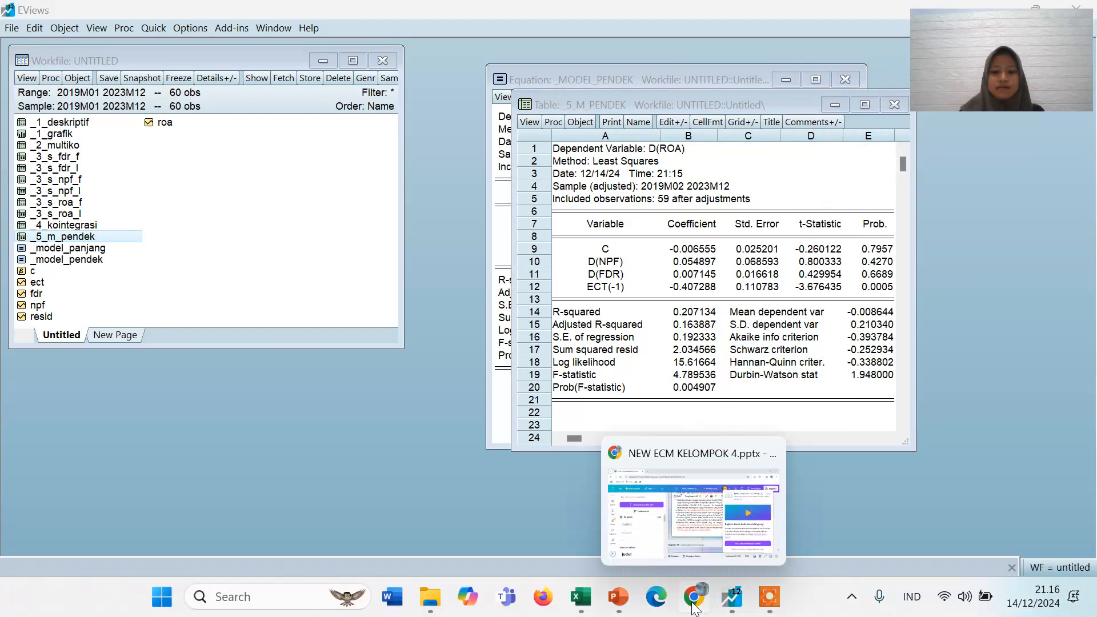
pyautogui.click(617, 597)
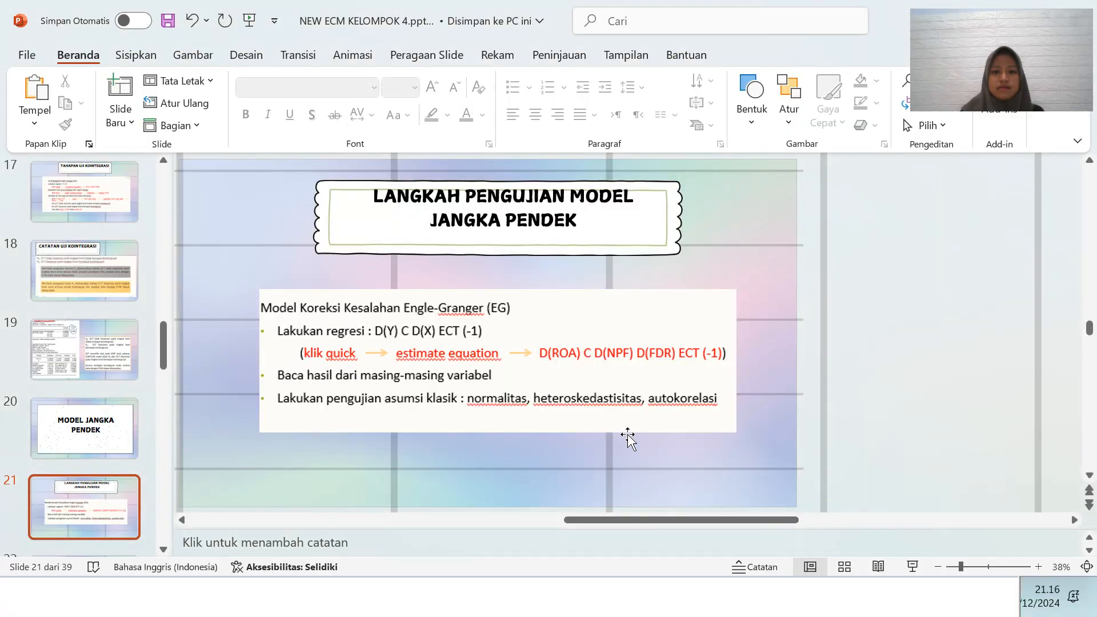
pyautogui.scroll(-1, 627, 438)
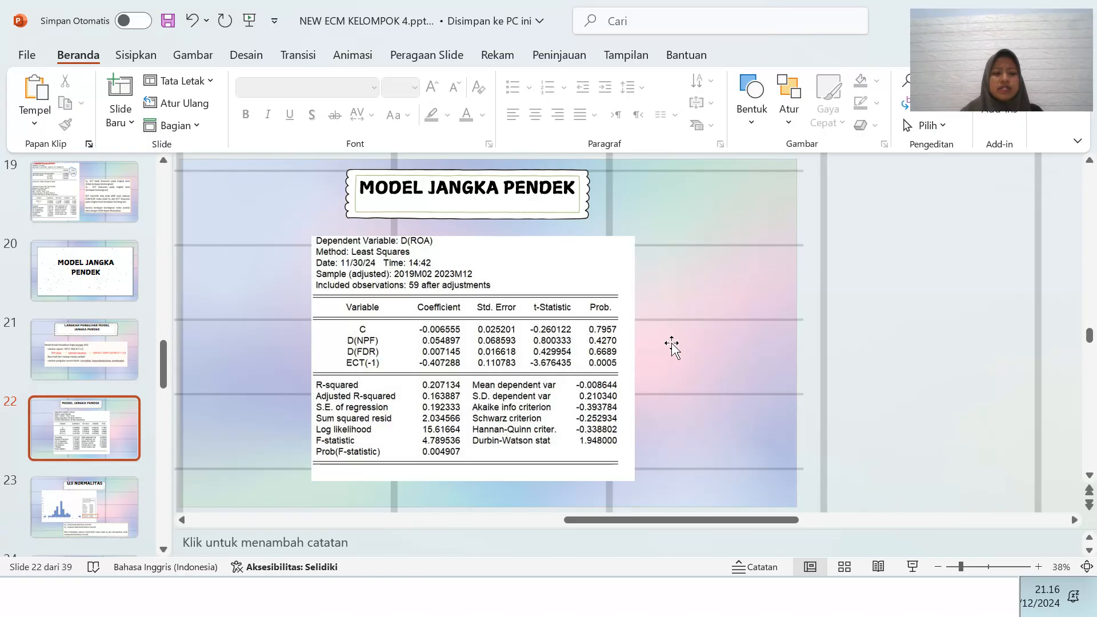
pyautogui.click(90, 357)
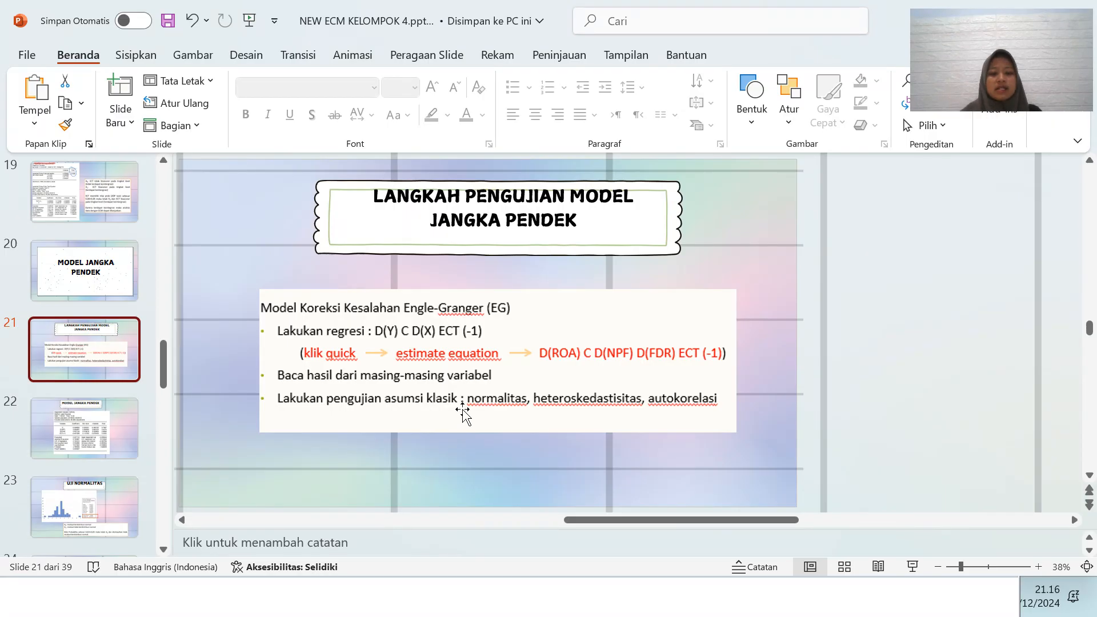
# Switch back to EViews and close the _5_M_PENDEK table.
pyautogui.click(1038, 603)
pyautogui.click(1038, 602)
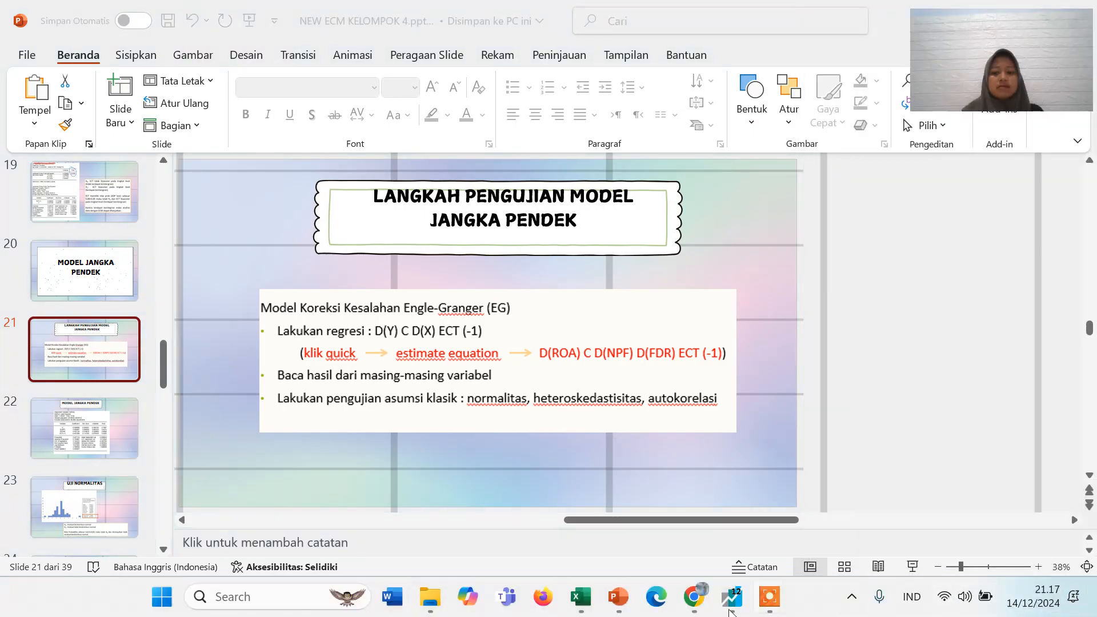
pyautogui.click(728, 599)
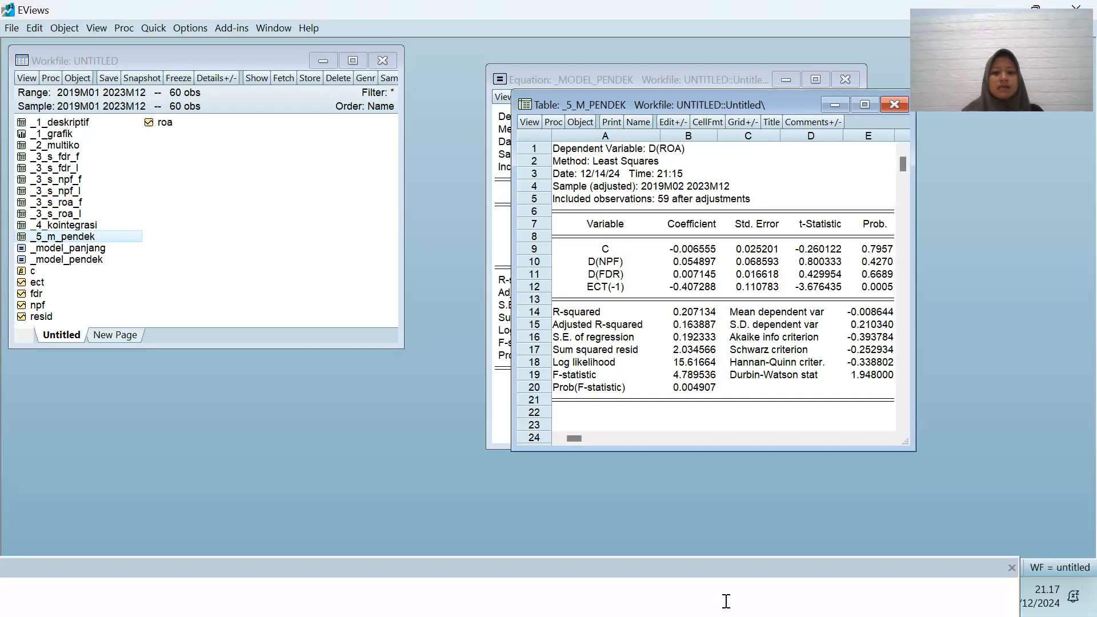
pyautogui.click(895, 105)
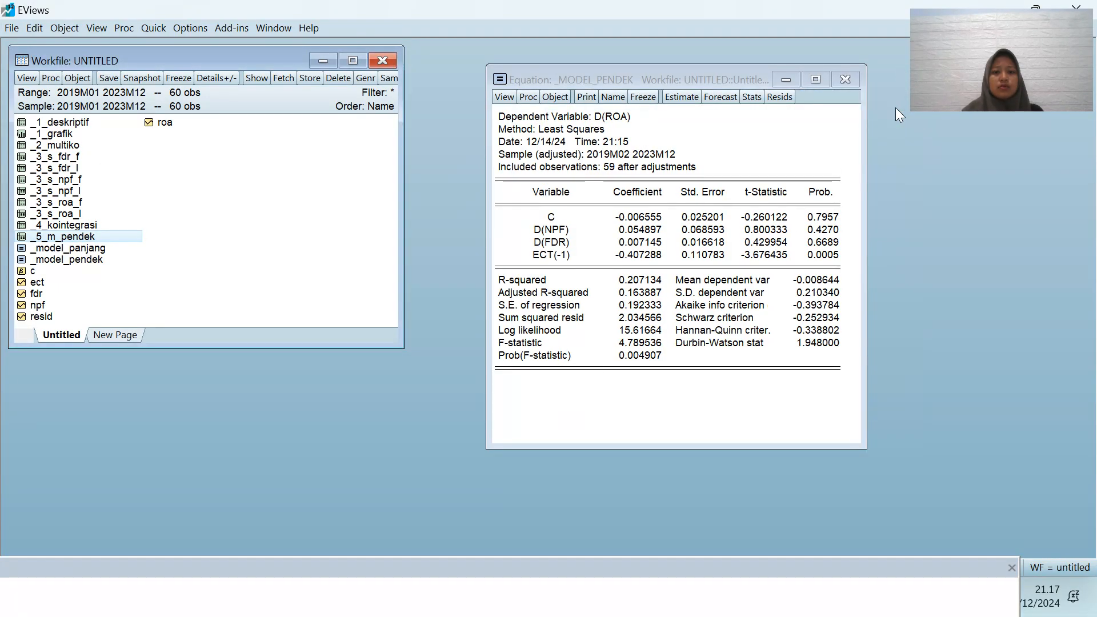
# Run the histogram normality test on the residuals of the _MODEL_PENDEK equation.
pyautogui.click(503, 97)
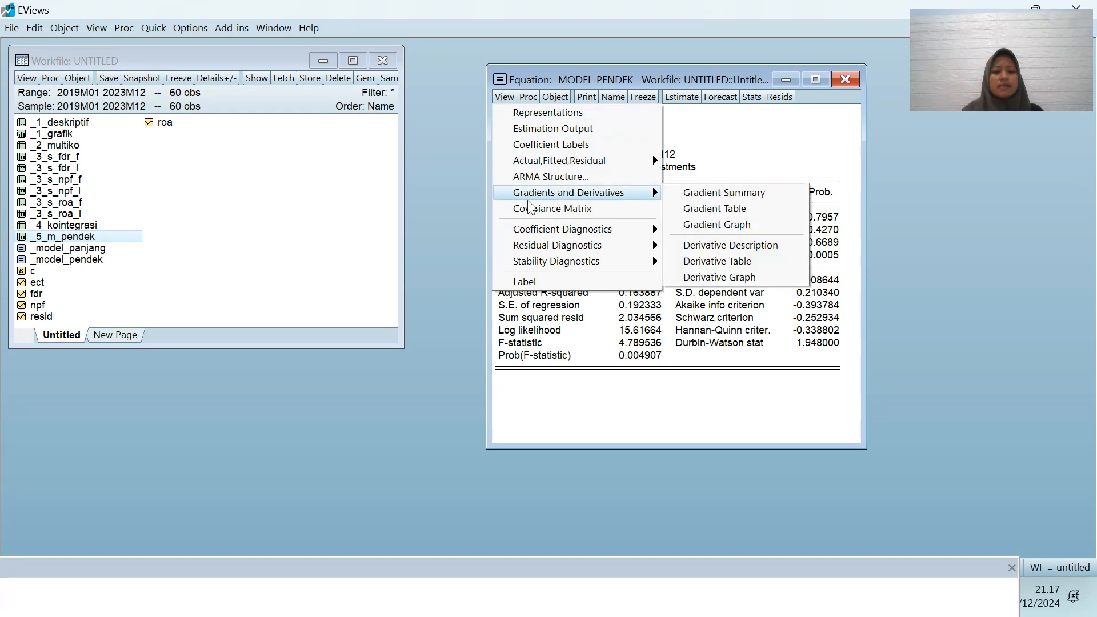
pyautogui.moveTo(557, 249)
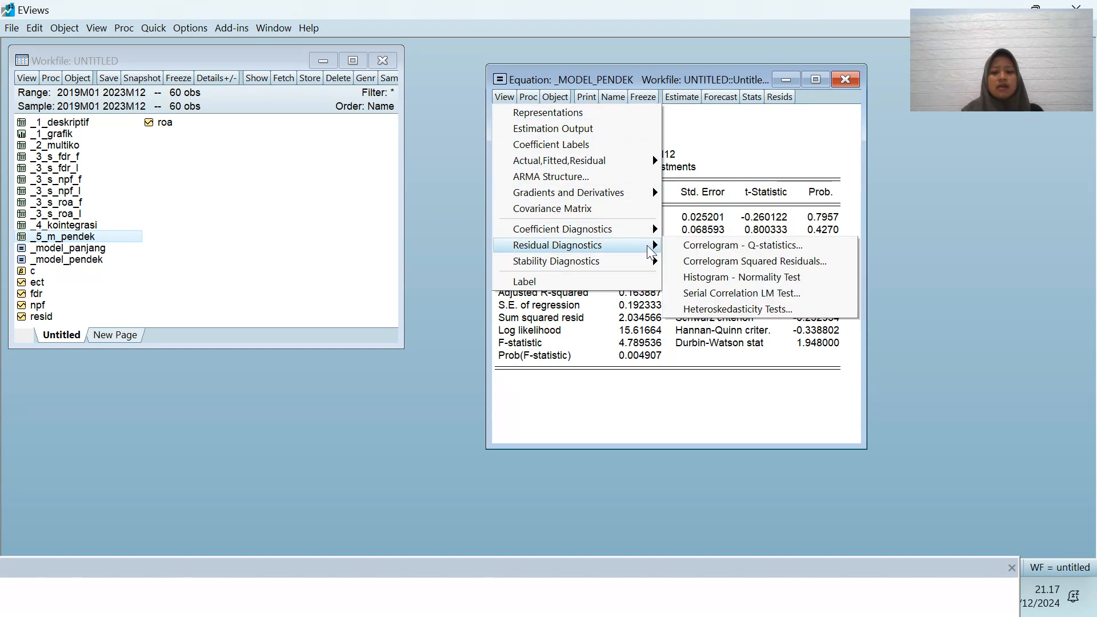
pyautogui.click(685, 278)
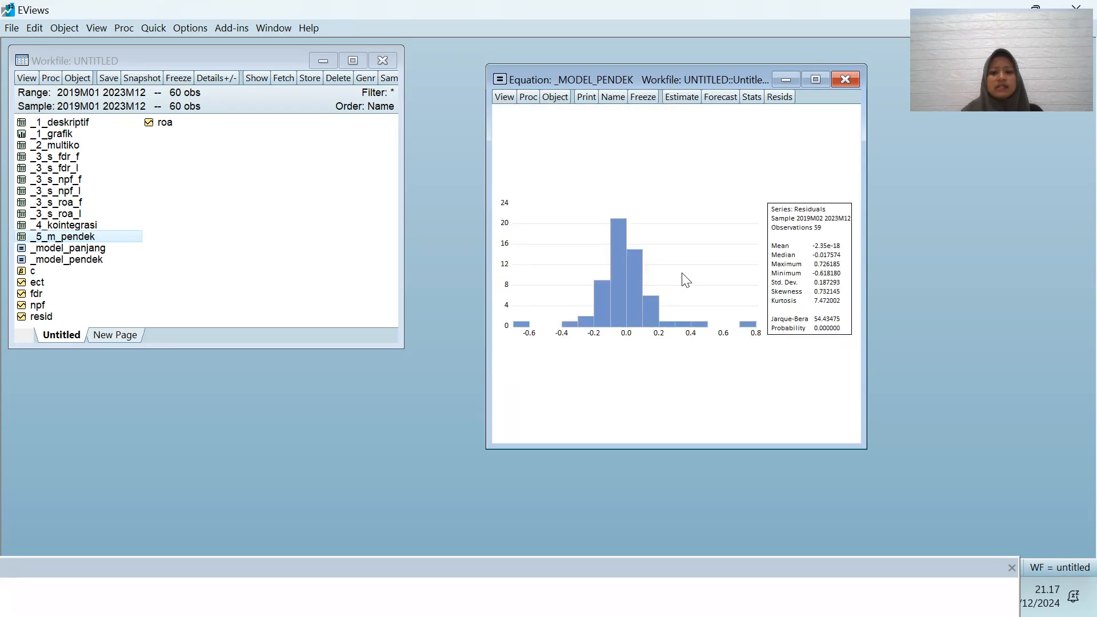
# Freeze the residual normality histogram as a graph named _6_NORMALITAS.
pyautogui.click(647, 98)
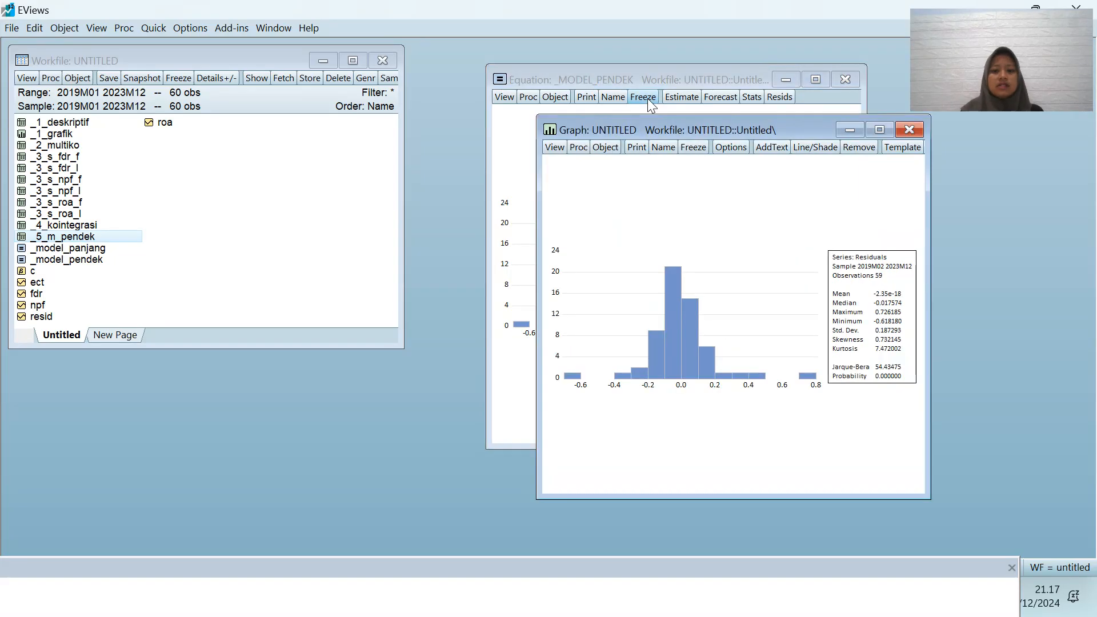
pyautogui.click(663, 147)
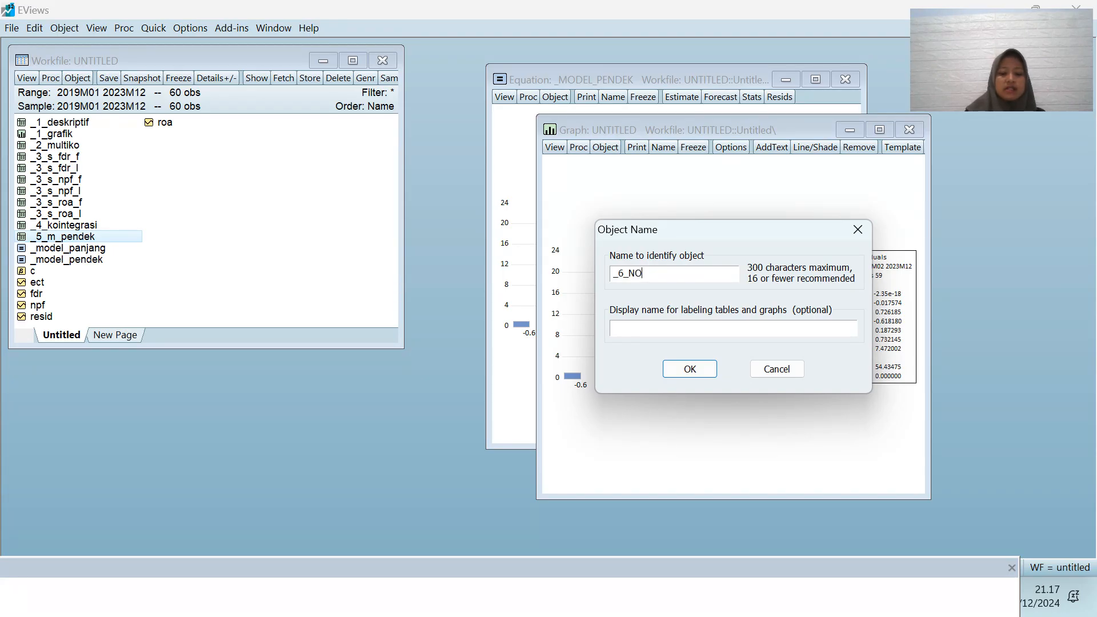
pyautogui.write('_6_NORMALITAS')
pyautogui.press('Return')
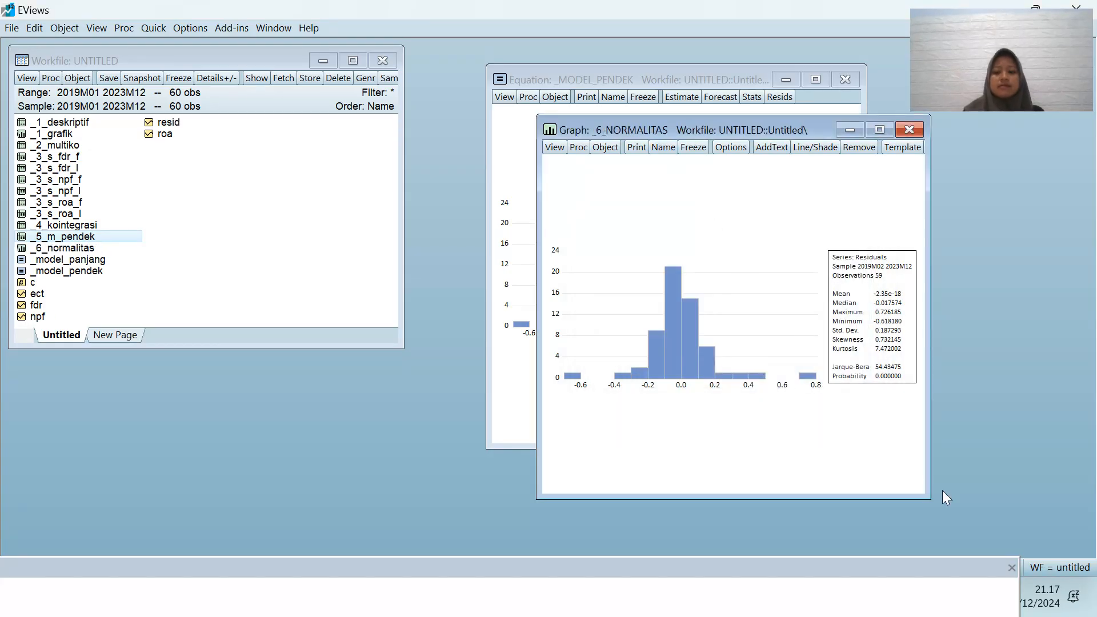
# Switch to the PowerPoint presentation and review the UJI NORMALITAS slide with its hypotheses and conclusion.
pyautogui.click(1027, 584)
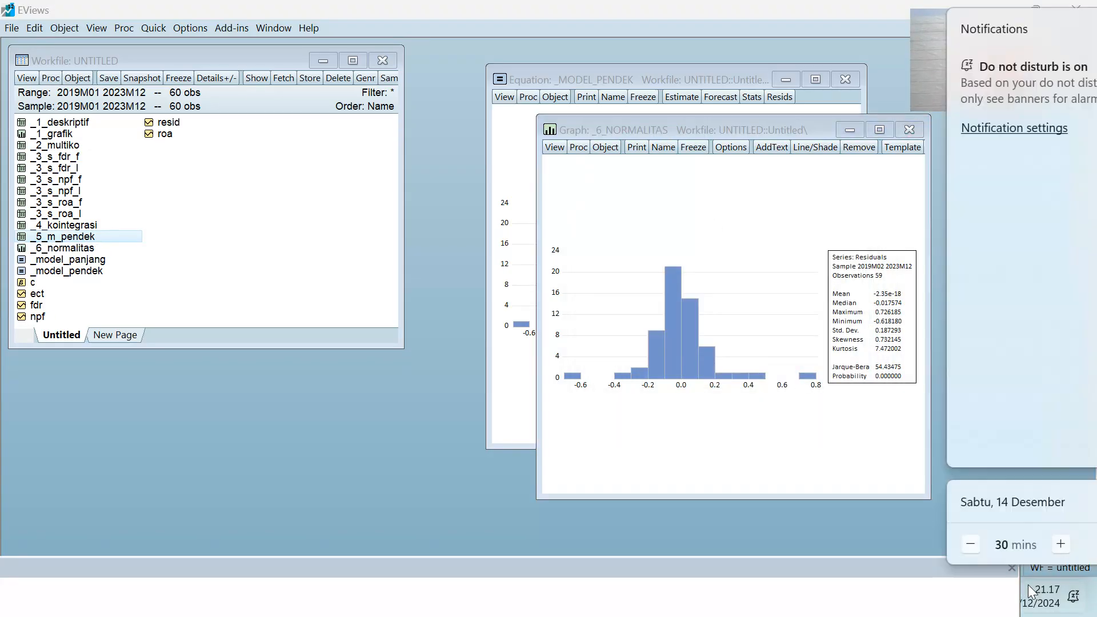
pyautogui.click(1027, 584)
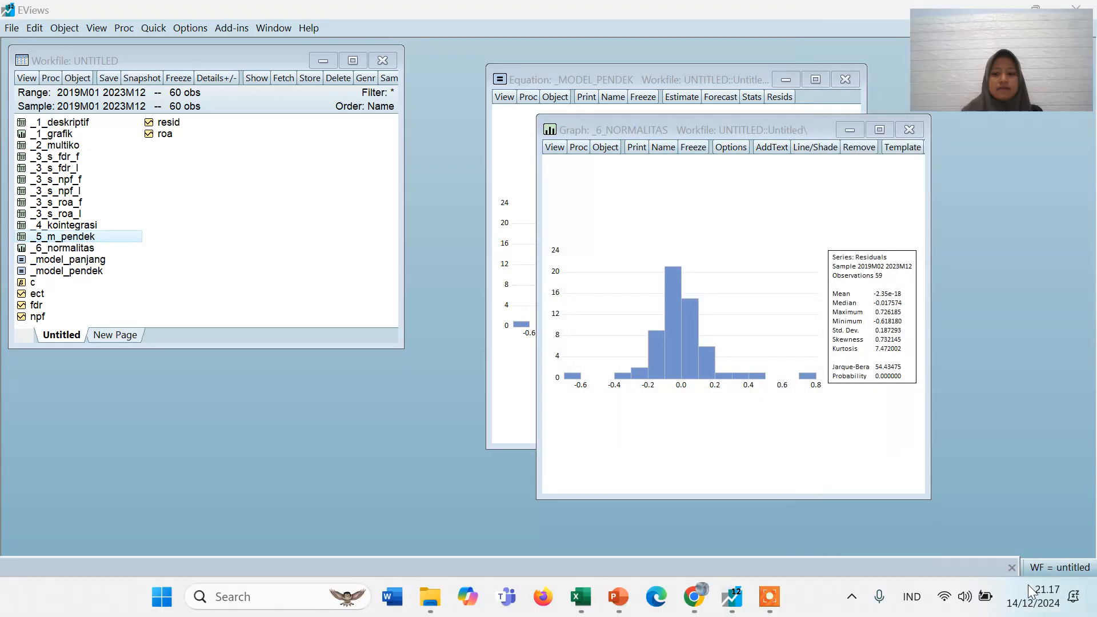
pyautogui.click(626, 604)
pyautogui.scroll(-1, 618, 465)
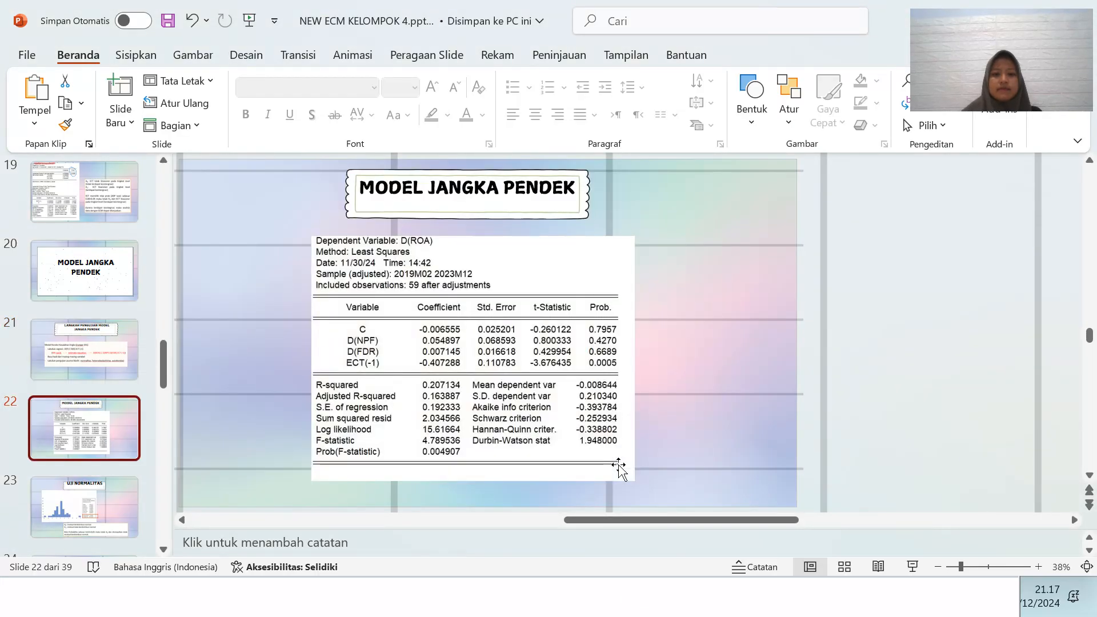
pyautogui.scroll(-1, 618, 464)
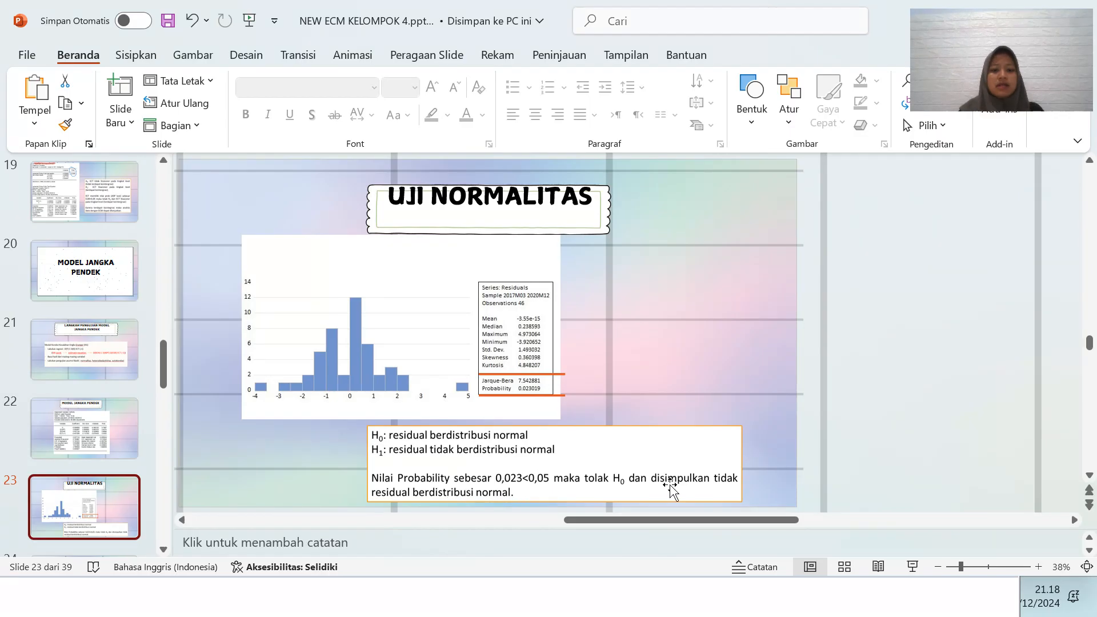
# Switch back to EViews and close the _6_NORMALITAS graph.
pyautogui.click(1035, 605)
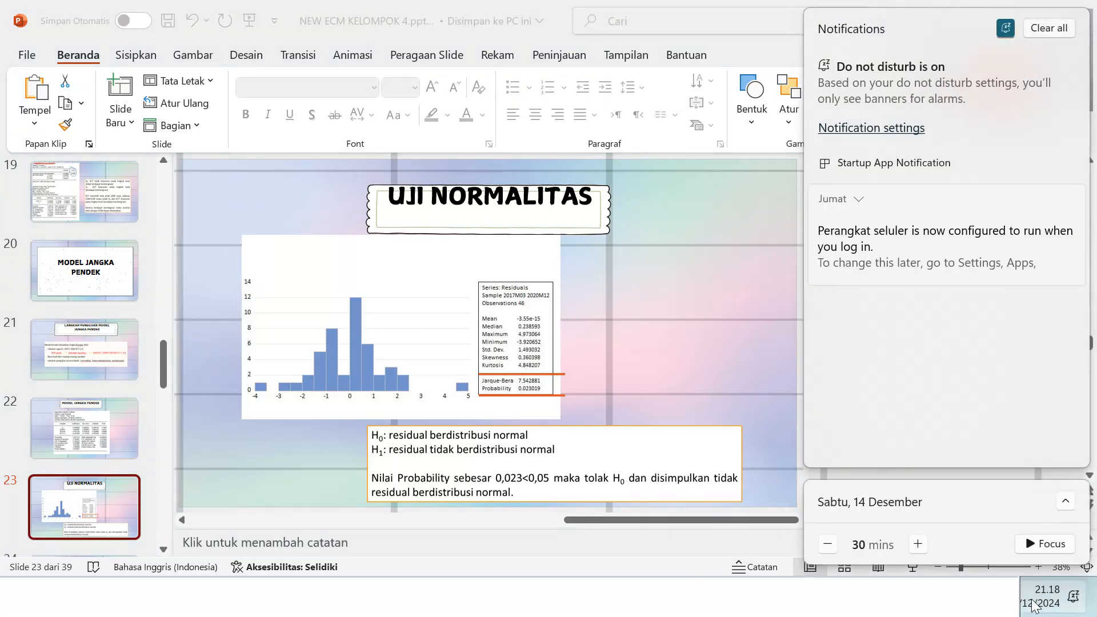
pyautogui.click(1035, 605)
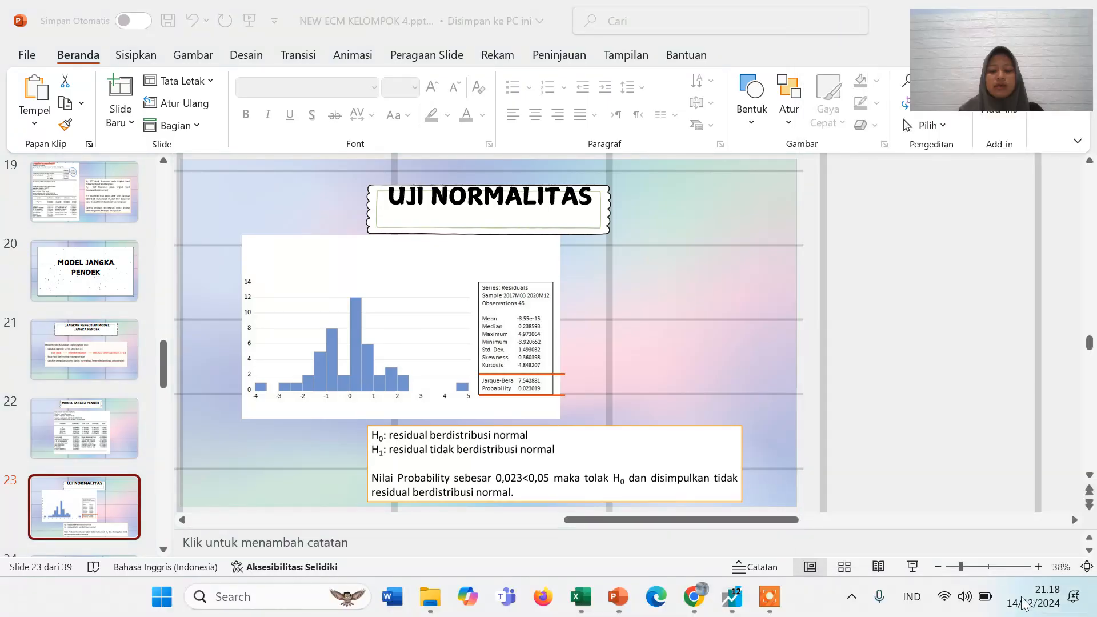
pyautogui.click(731, 597)
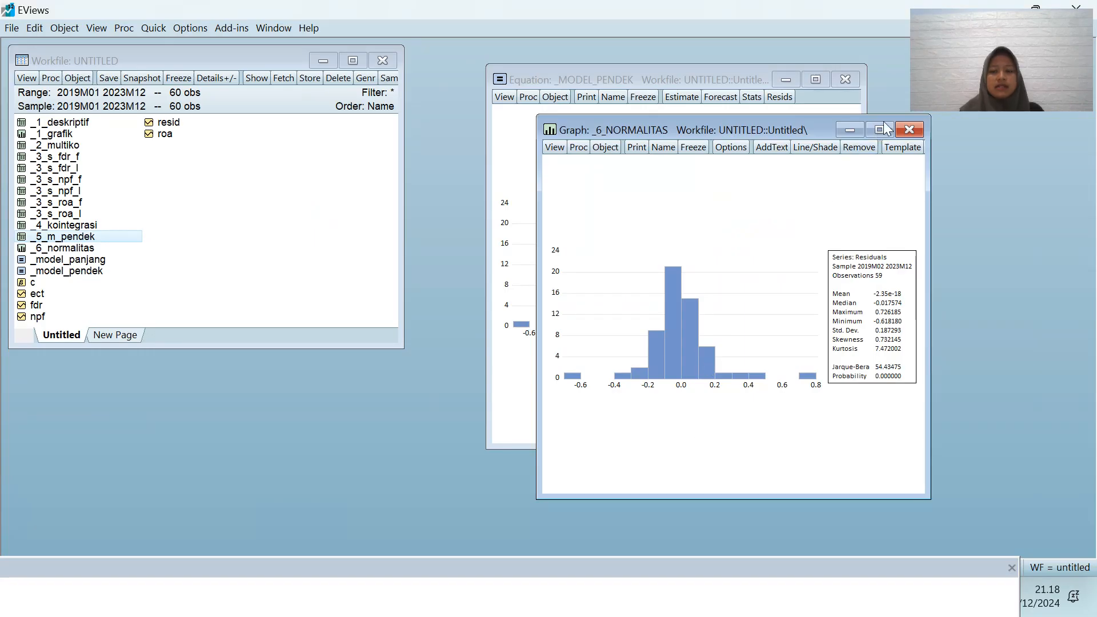
pyautogui.click(908, 131)
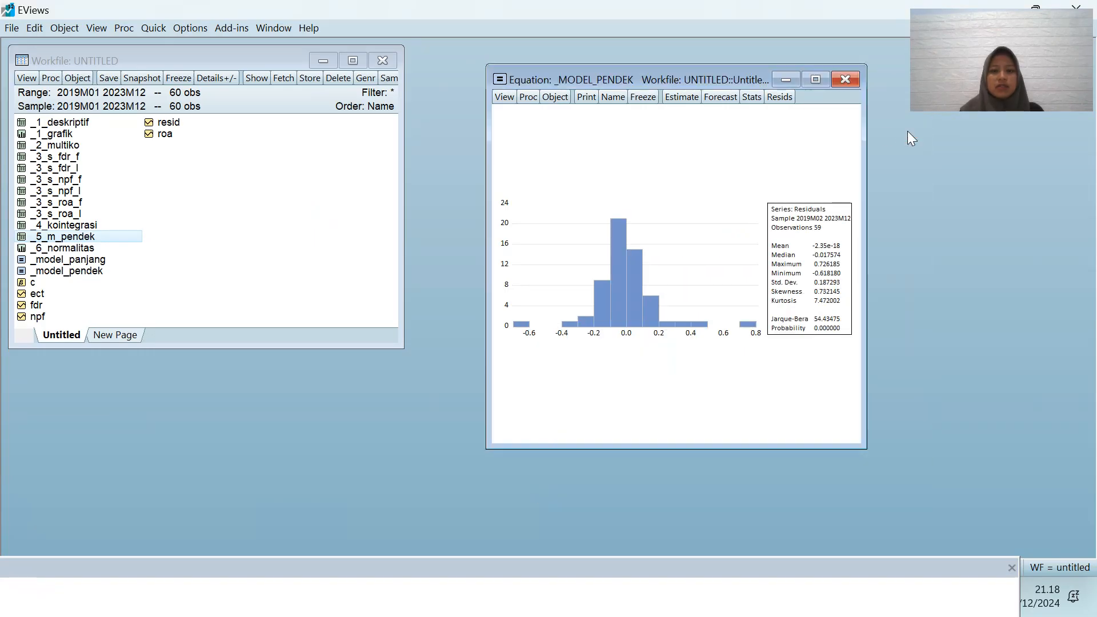
# Run the serial correlation LM test with 2 lags on the residuals of the _MODEL_PENDEK equation.
pyautogui.click(502, 97)
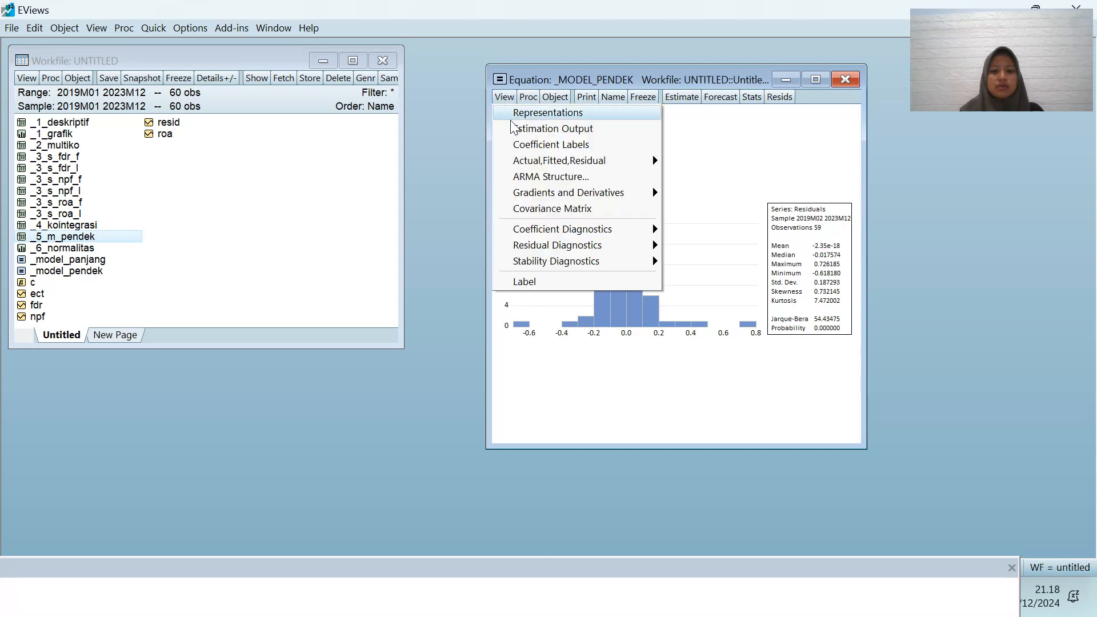
pyautogui.moveTo(547, 251)
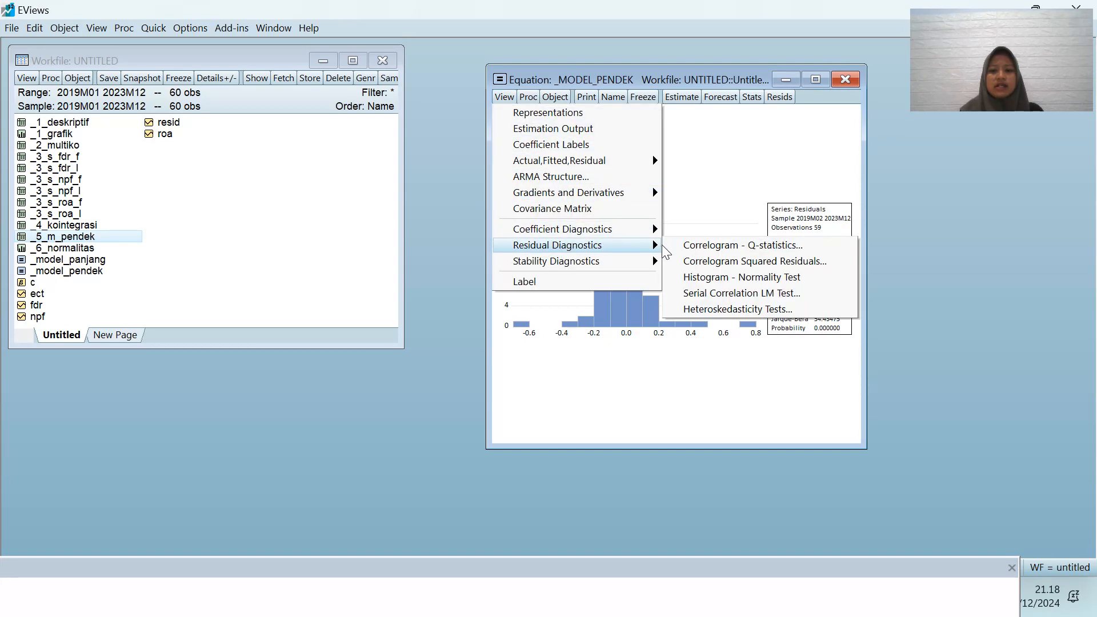
pyautogui.click(702, 295)
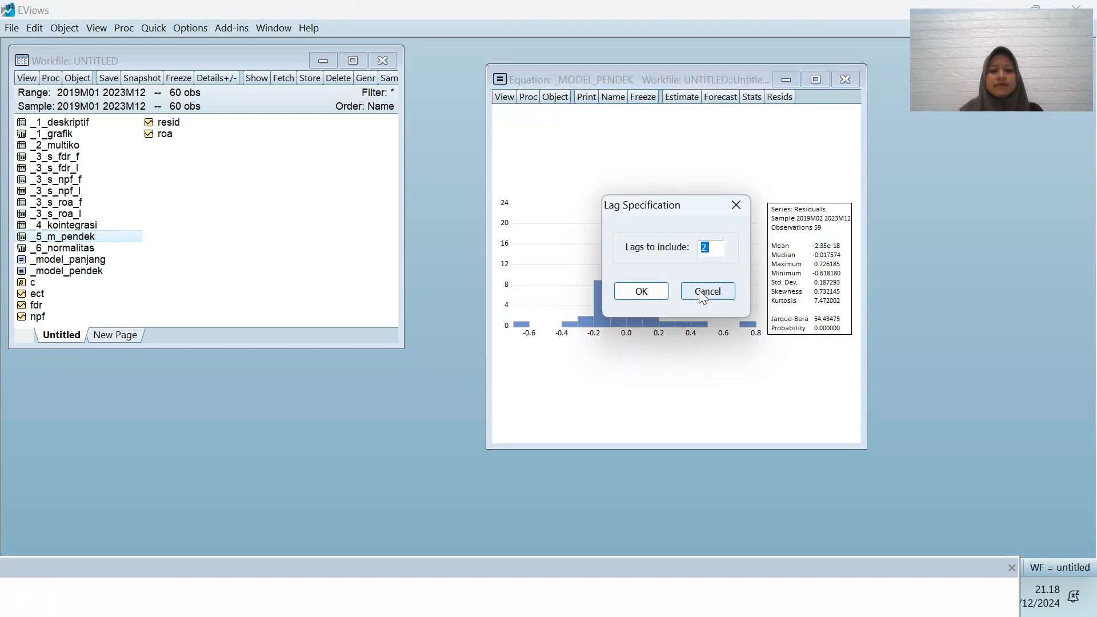
pyautogui.click(632, 293)
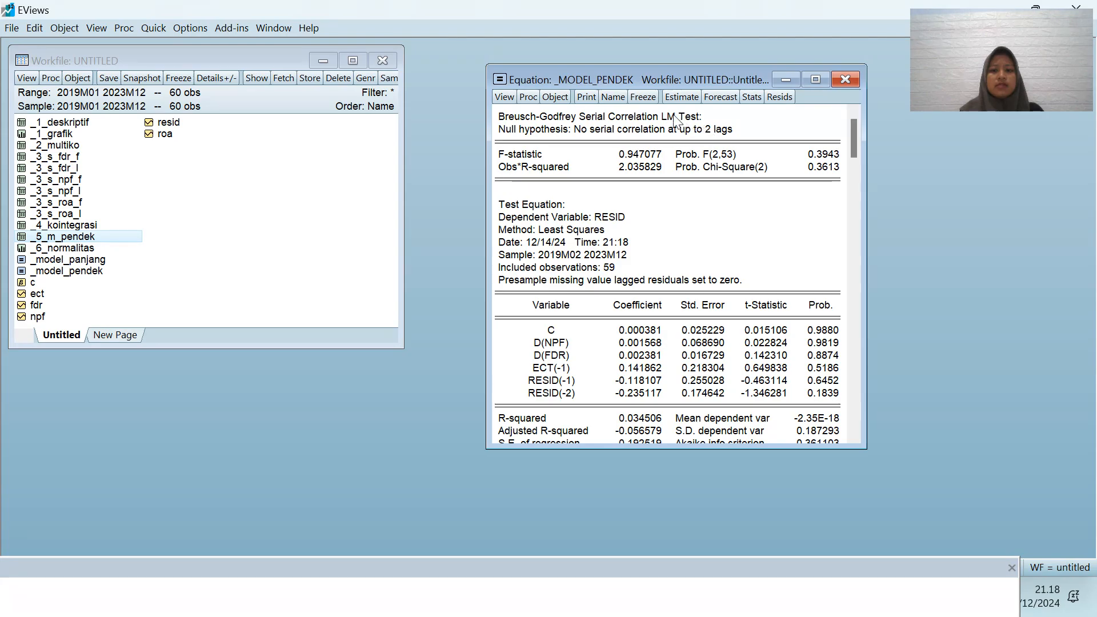
# Freeze the serial correlation LM test output as a table named _6_AUTOKORELASI.
pyautogui.click(646, 97)
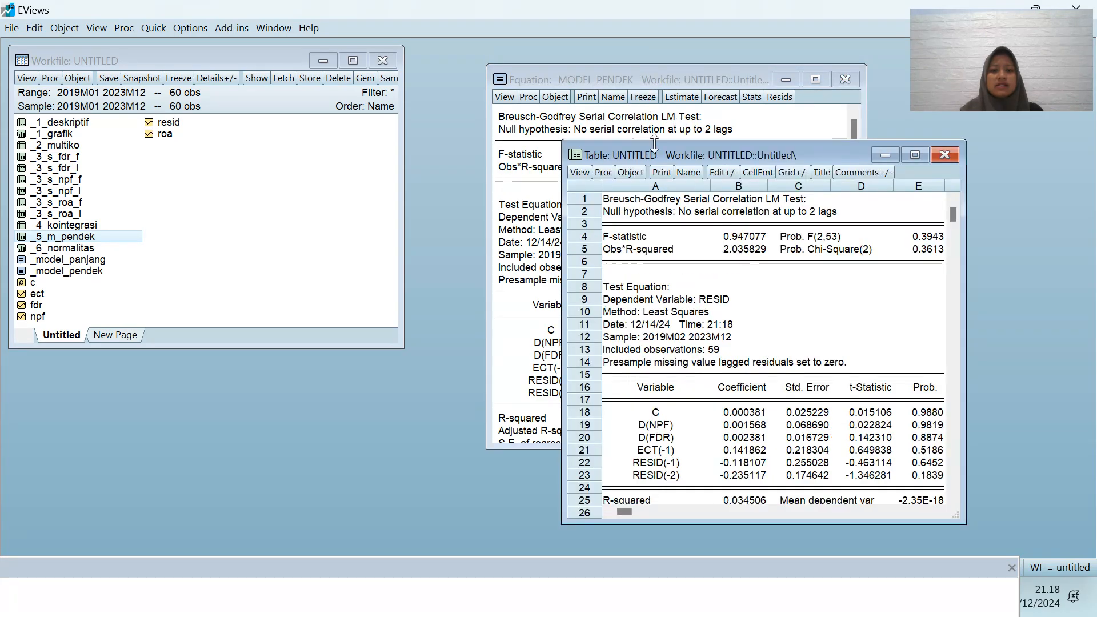
pyautogui.click(686, 171)
pyautogui.write('_')
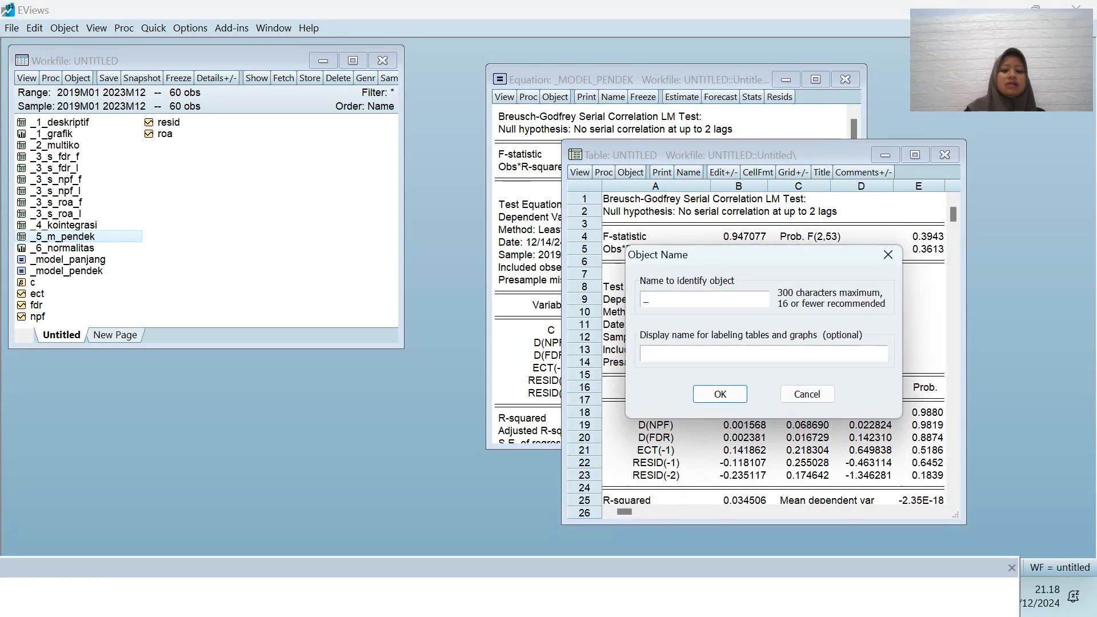
pyautogui.write('6_AUTO')
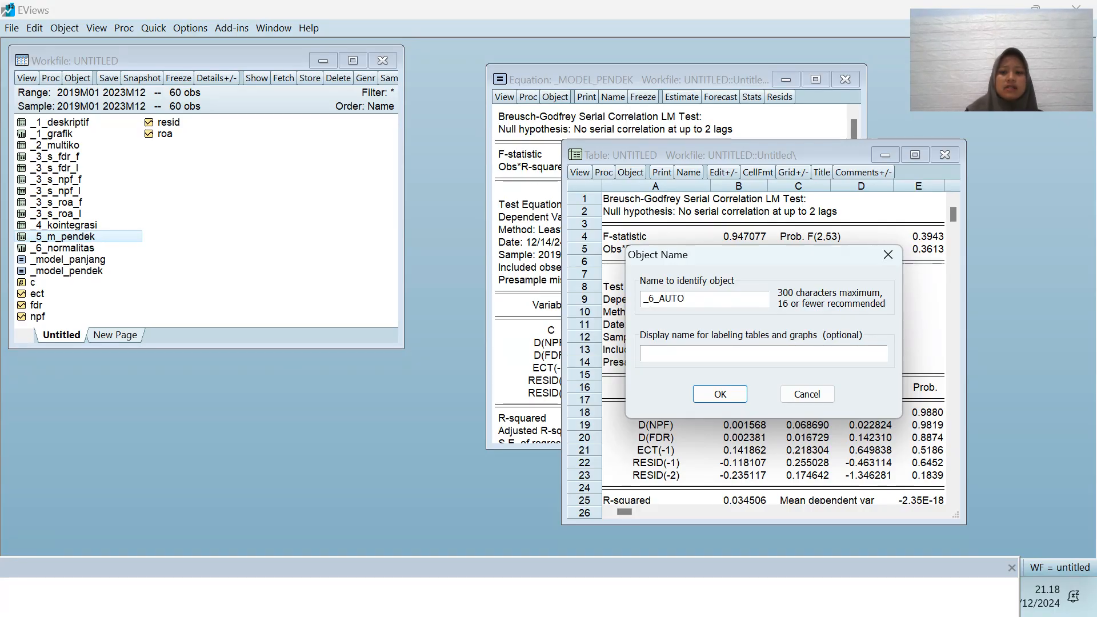
pyautogui.write('KORE')
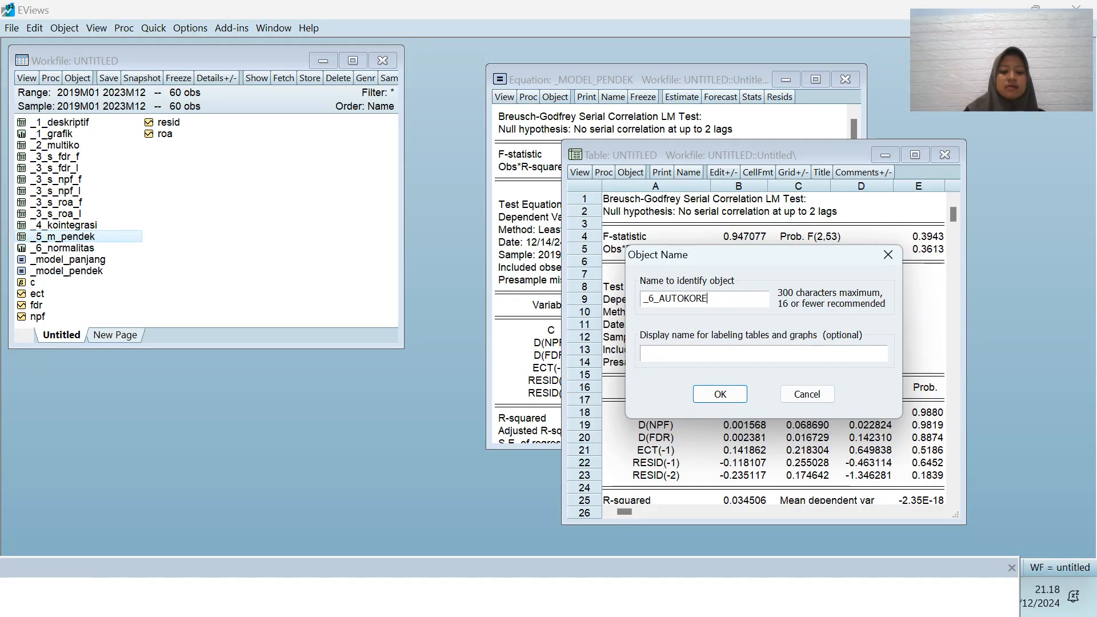
pyautogui.write('LASI')
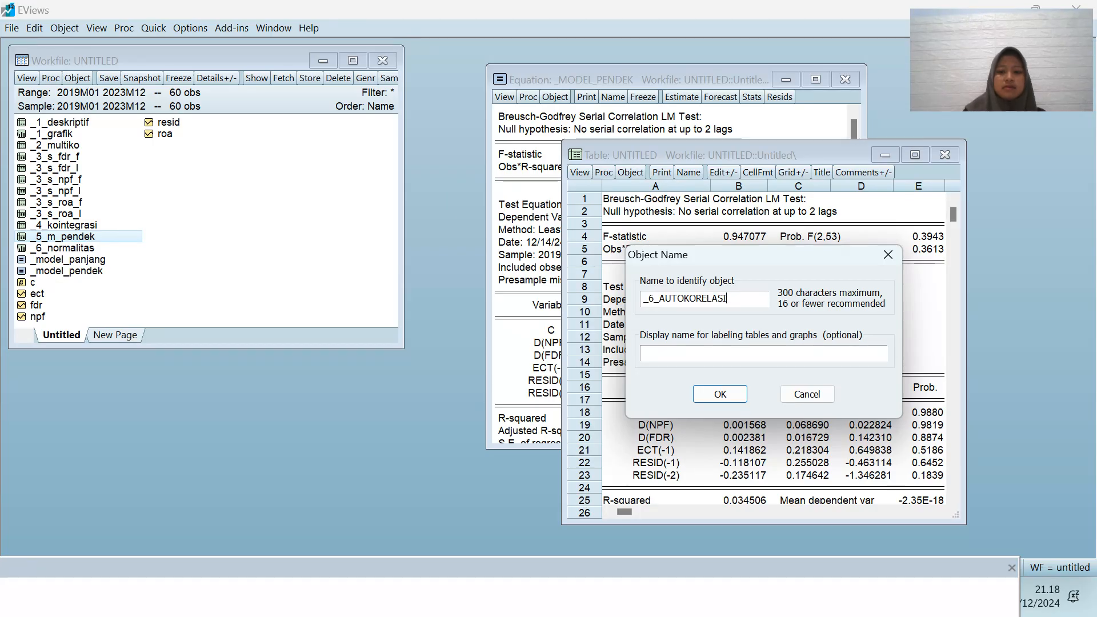
pyautogui.press('Return')
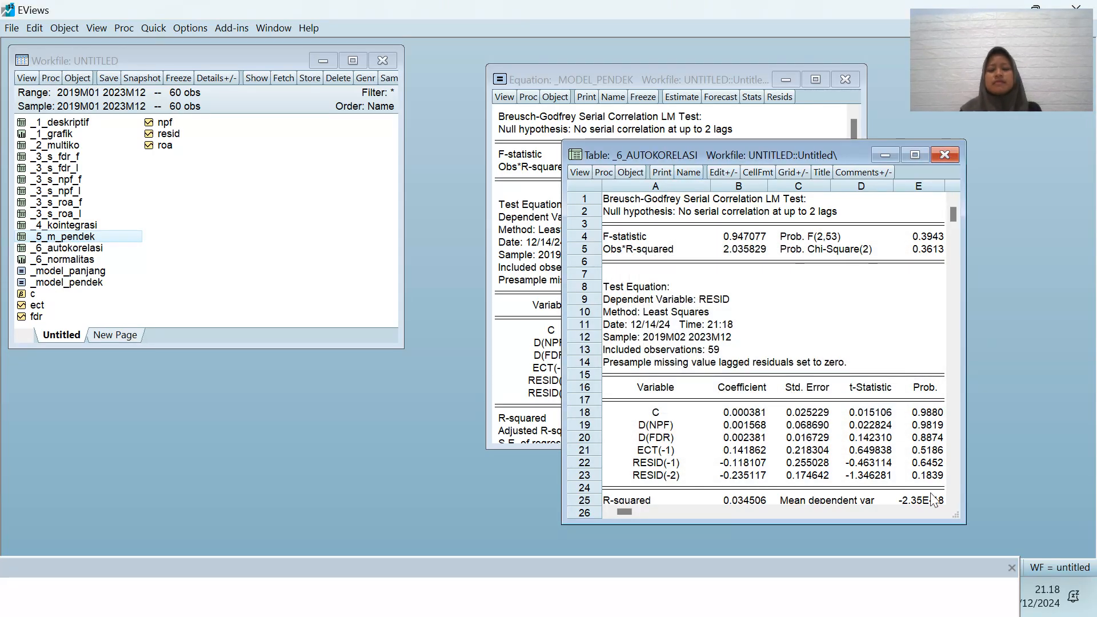
# Return to the PowerPoint presentation to consult the slides on the classical assumption tests.
pyautogui.click(1027, 591)
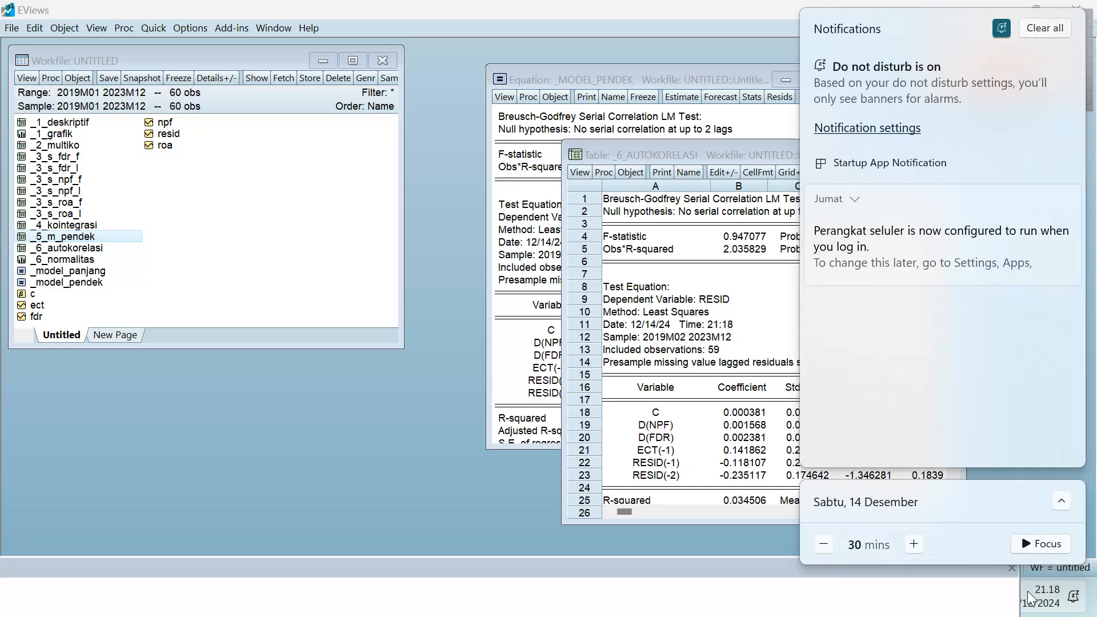
pyautogui.click(1027, 590)
pyautogui.click(617, 596)
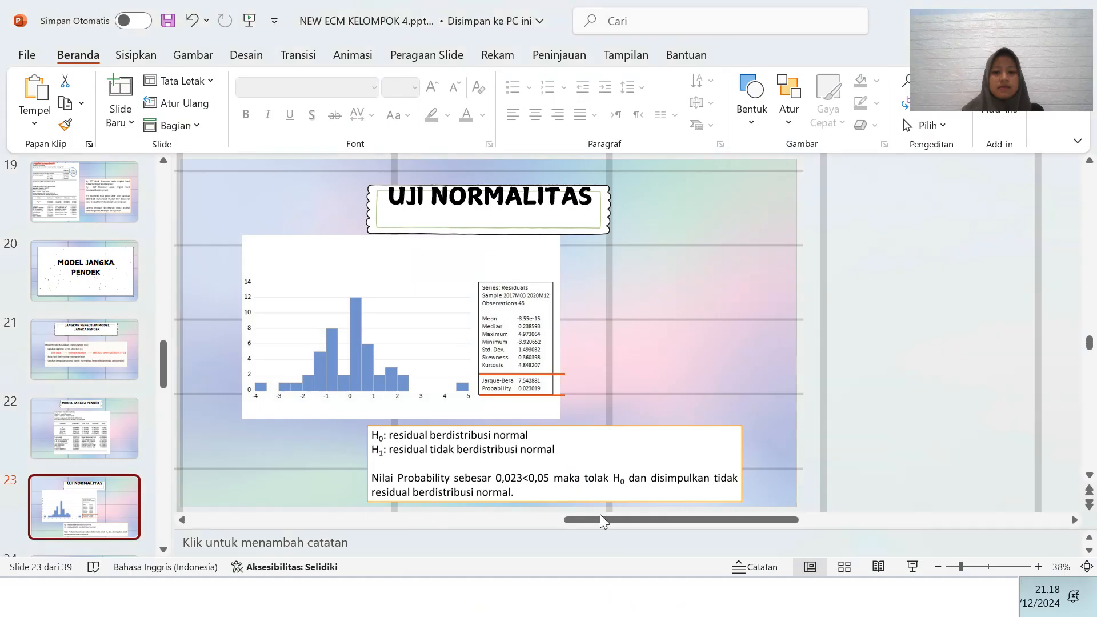